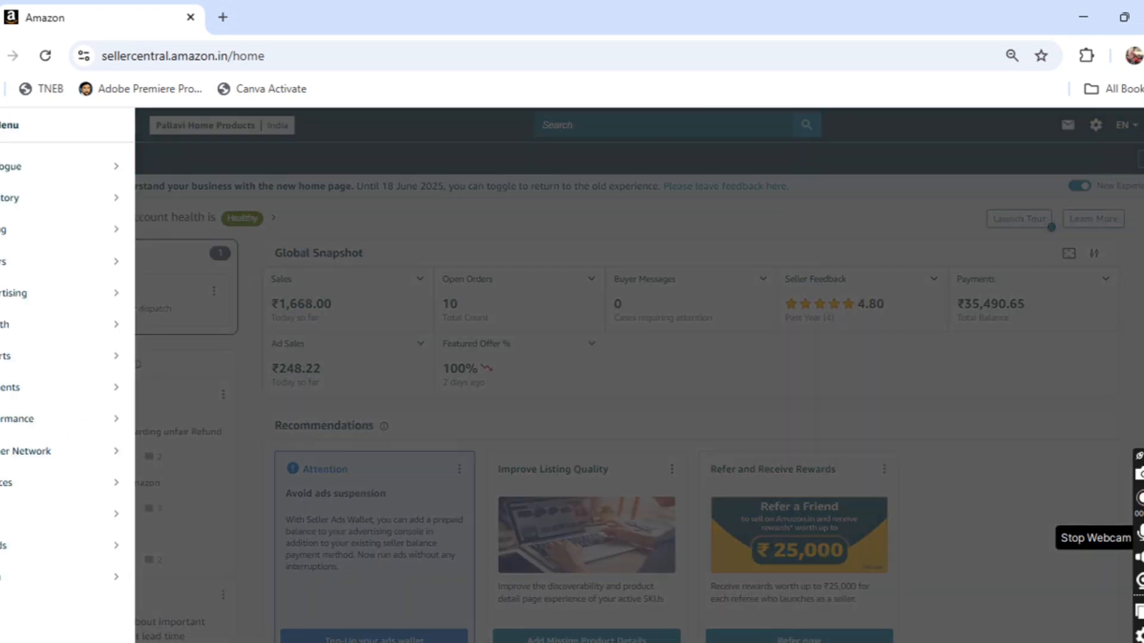
Open the Add Products page from the catalogue section and dismiss the system notifications.
mouse_move(25, 179)
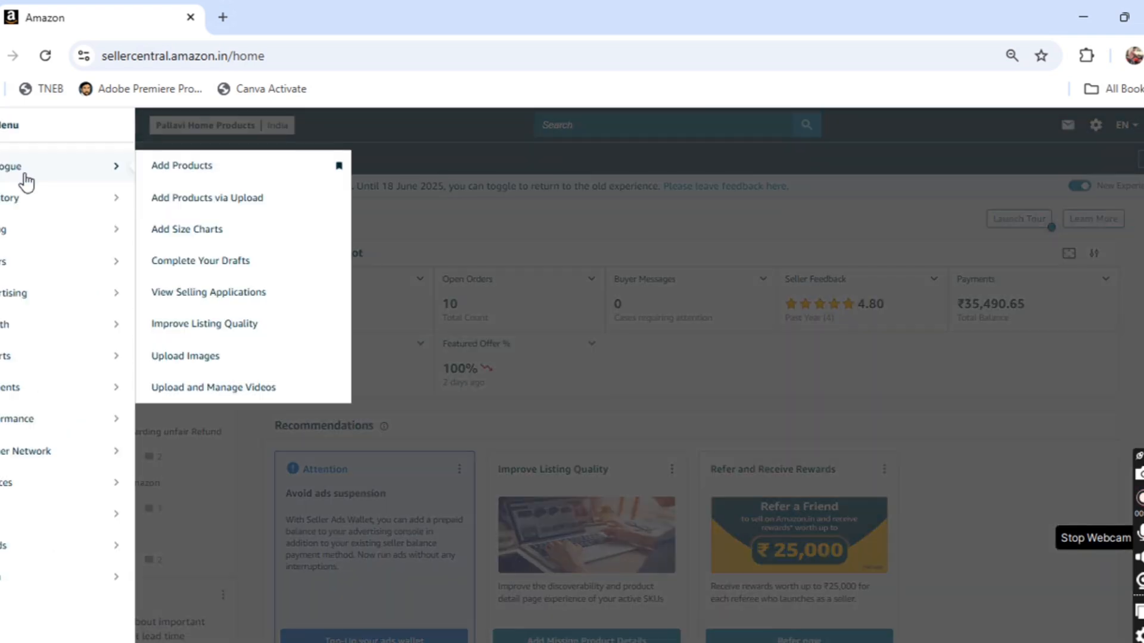
left_click(193, 169)
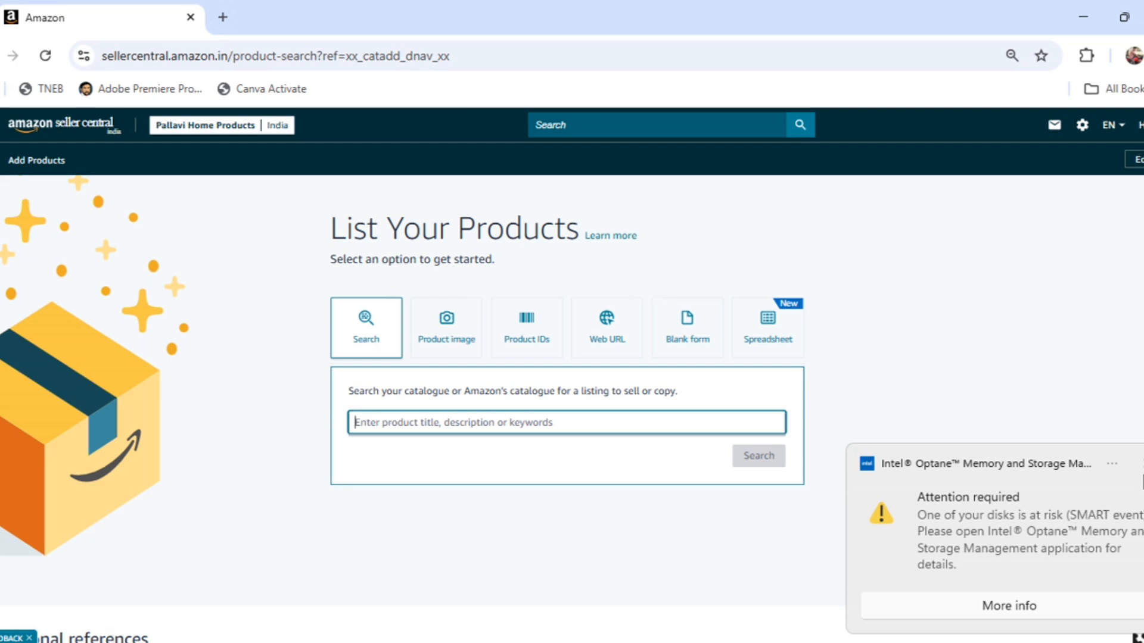
left_click(1137, 463)
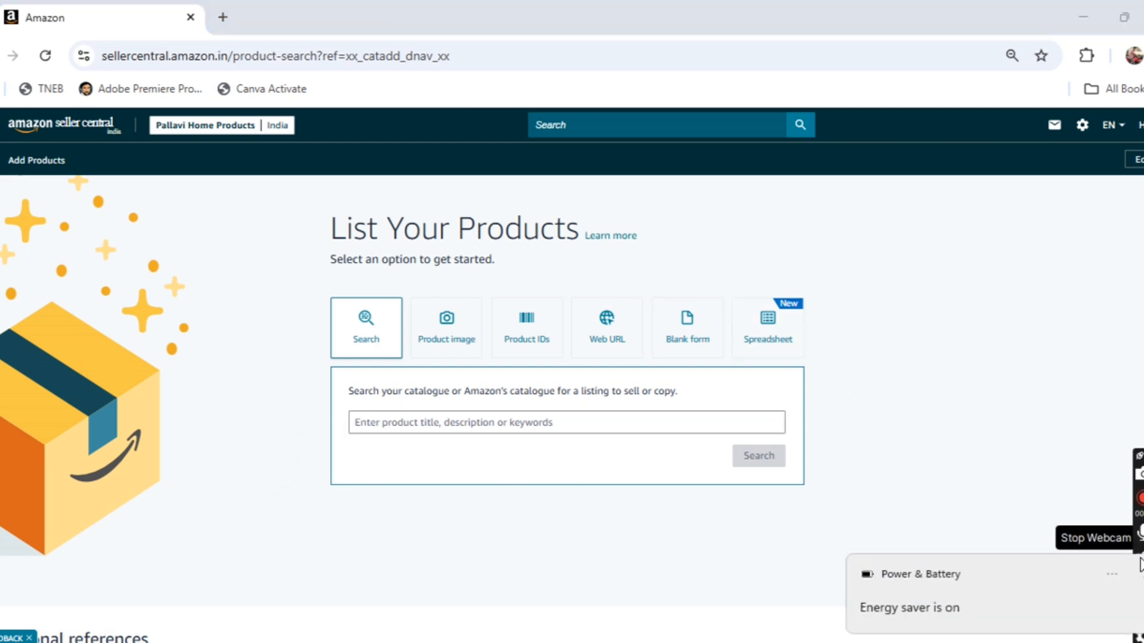
left_click(797, 473)
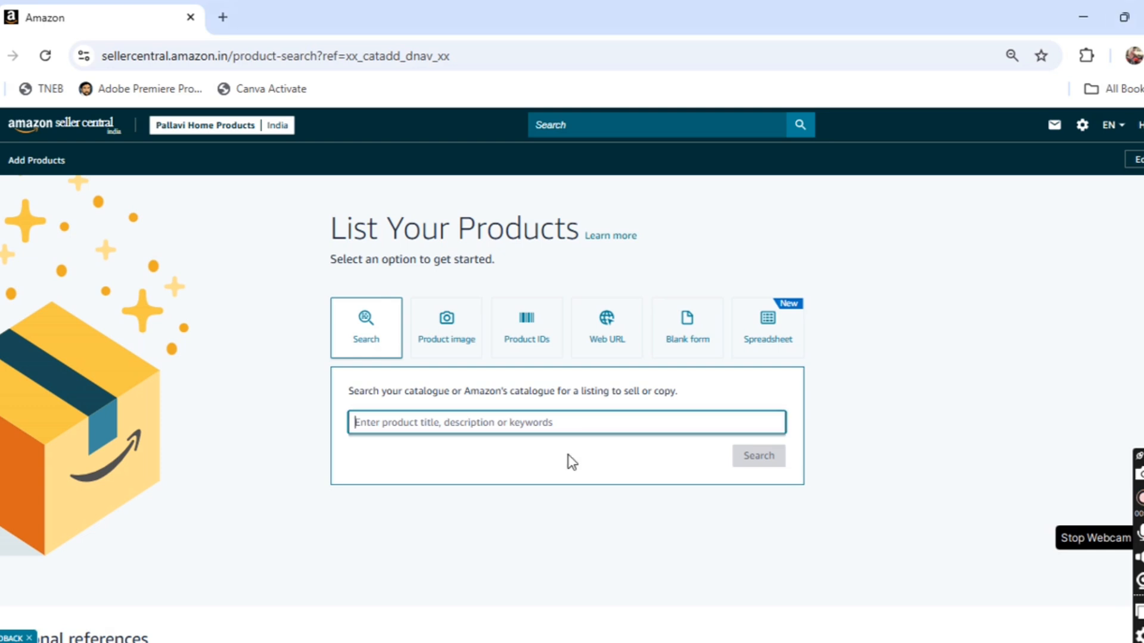
left_click(1092, 550)
left_click(745, 423)
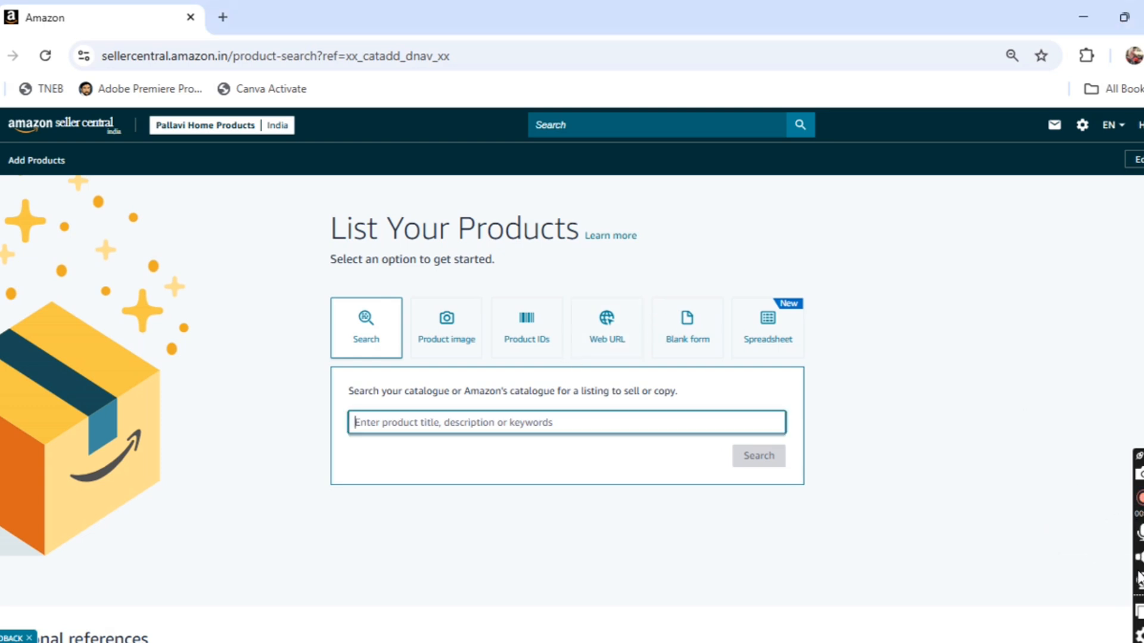
Search the catalogue for "Saree" as the product to list.
left_click(539, 430)
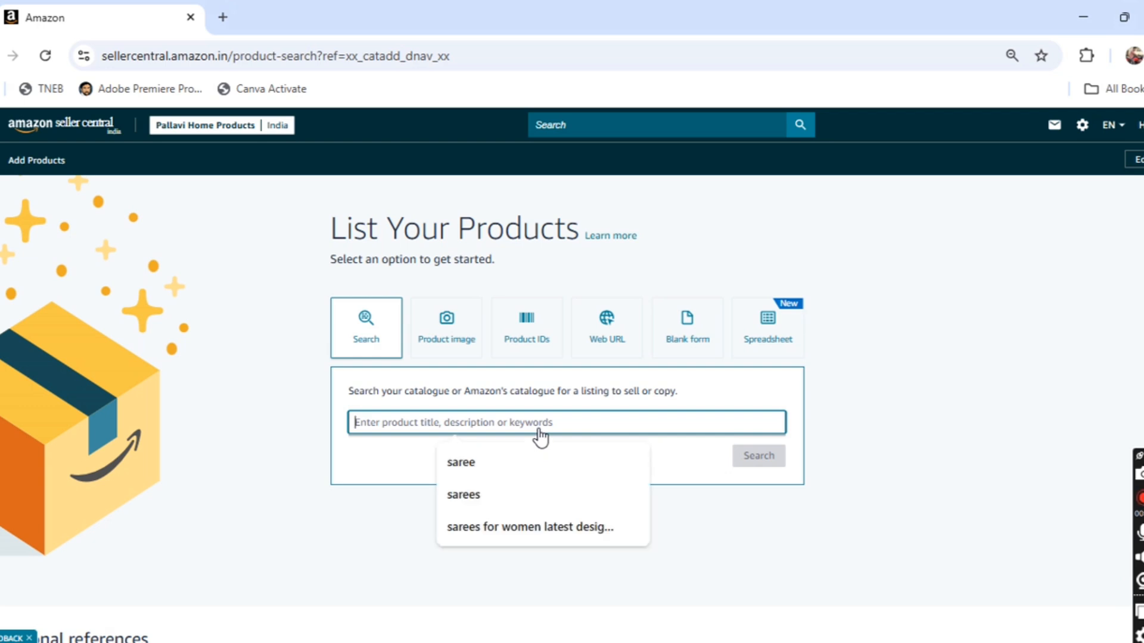
type("Saree")
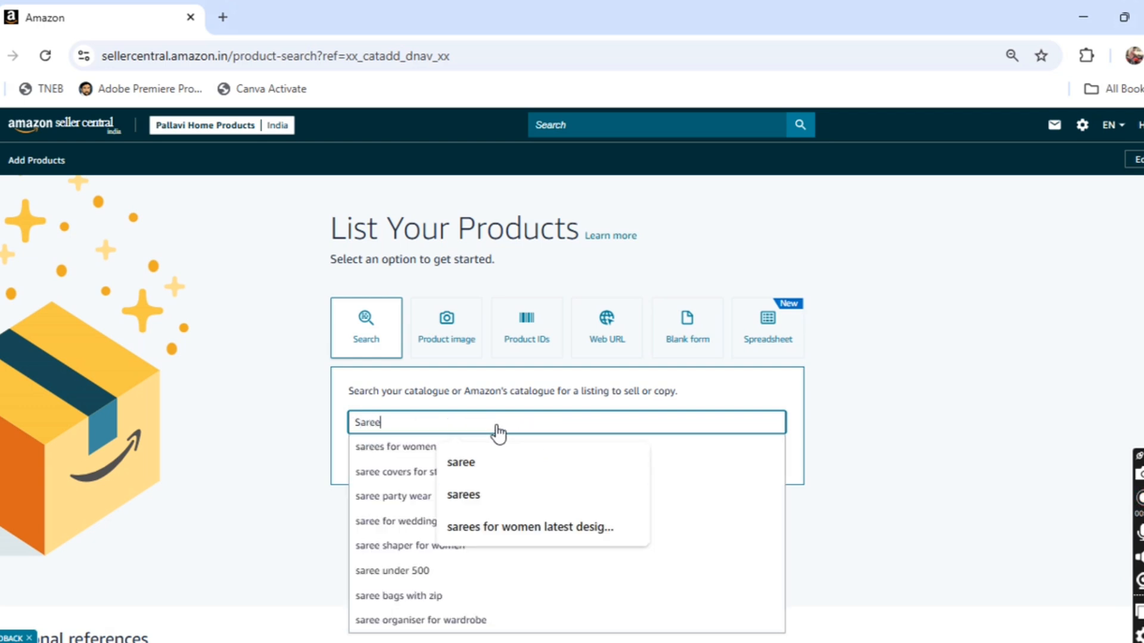
left_click(952, 408)
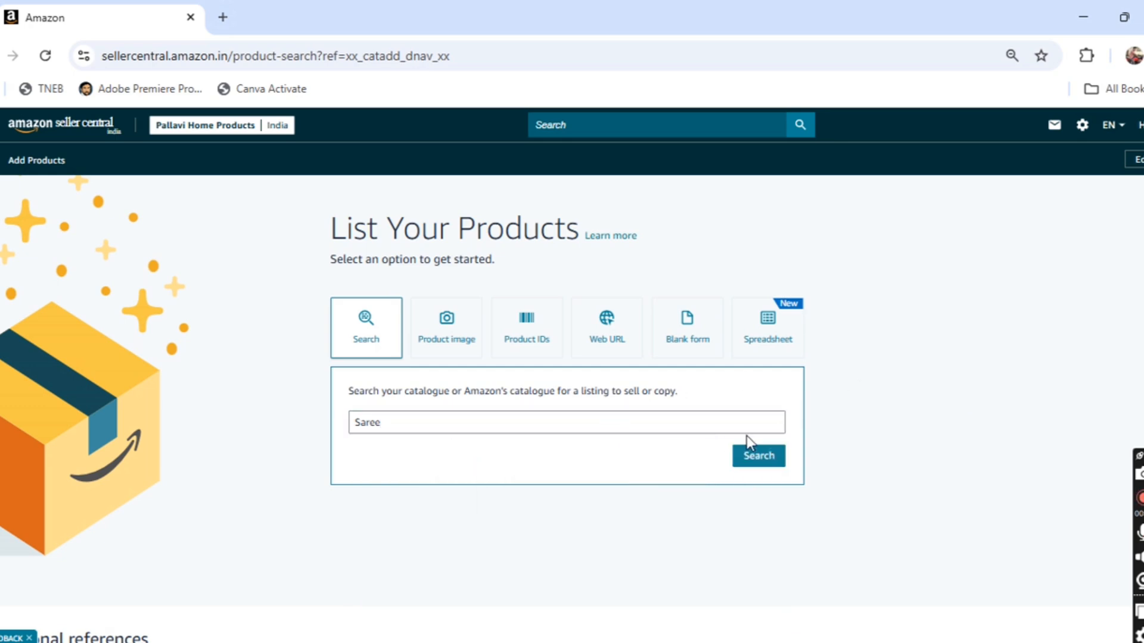
left_click(766, 458)
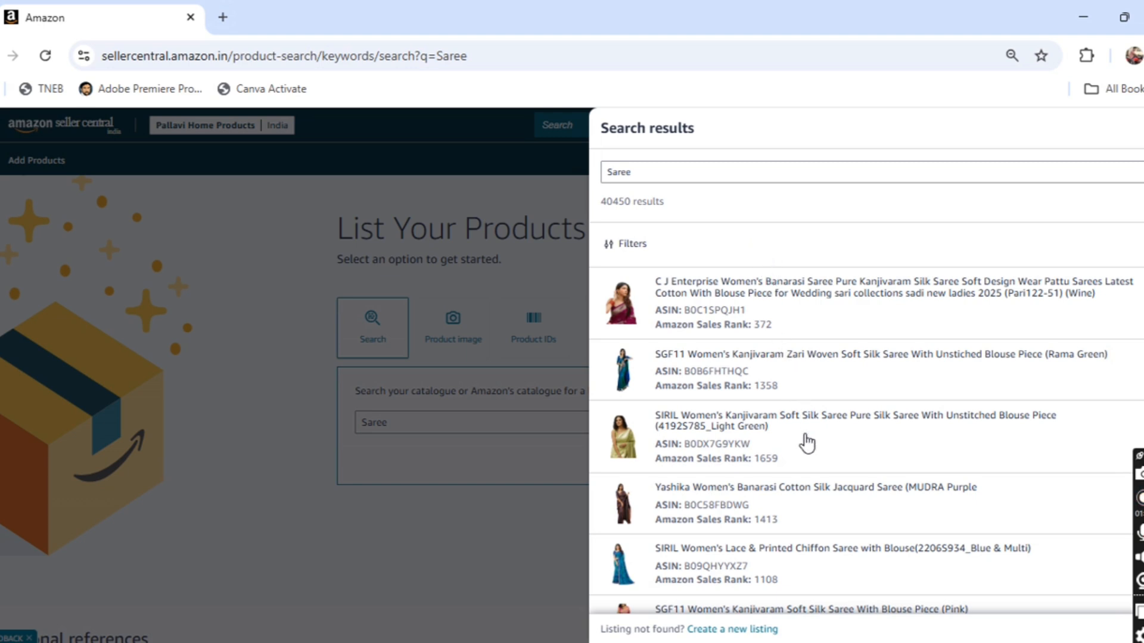
Start creating a new listing instead of using an existing saree product, and review its product identity form.
left_click(736, 631)
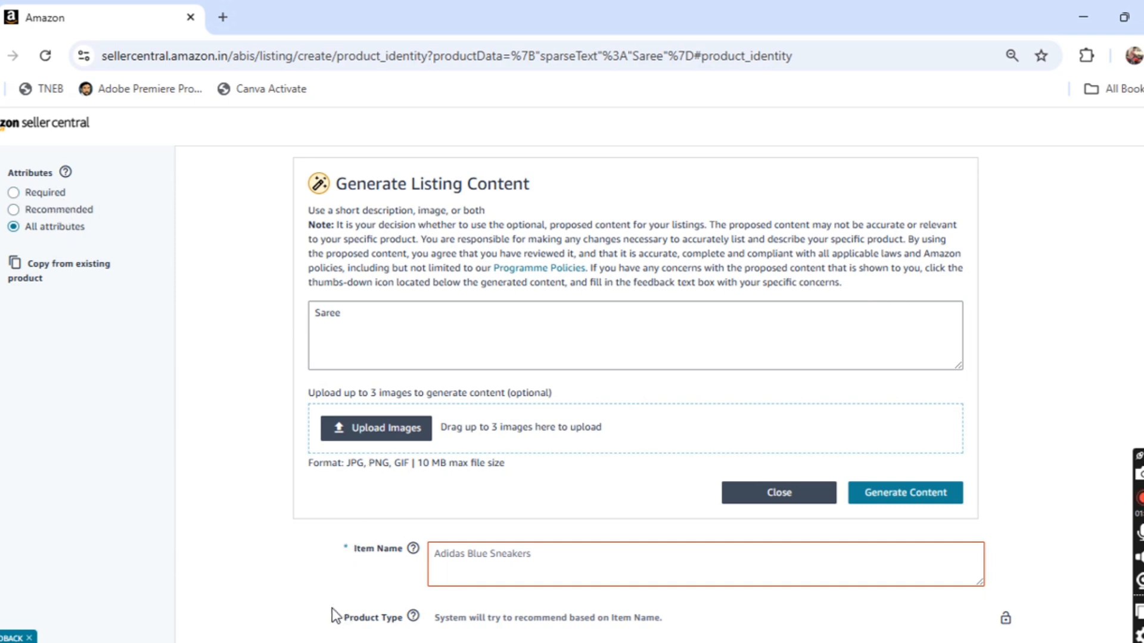
scroll(635, 357, "down", 3)
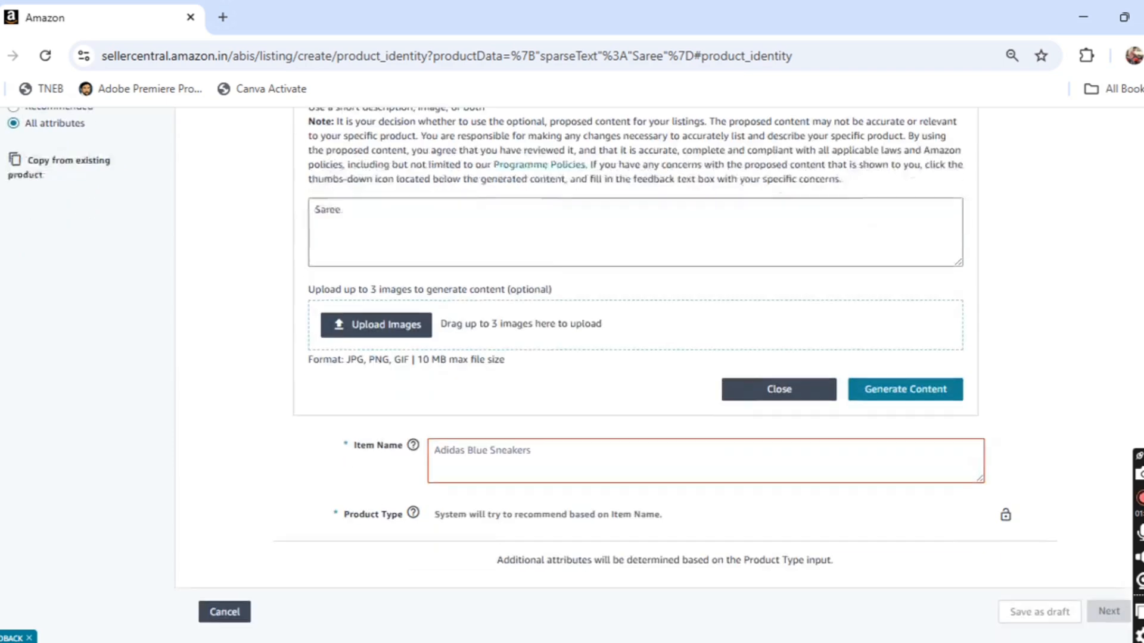
scroll(635, 357, "up", 2)
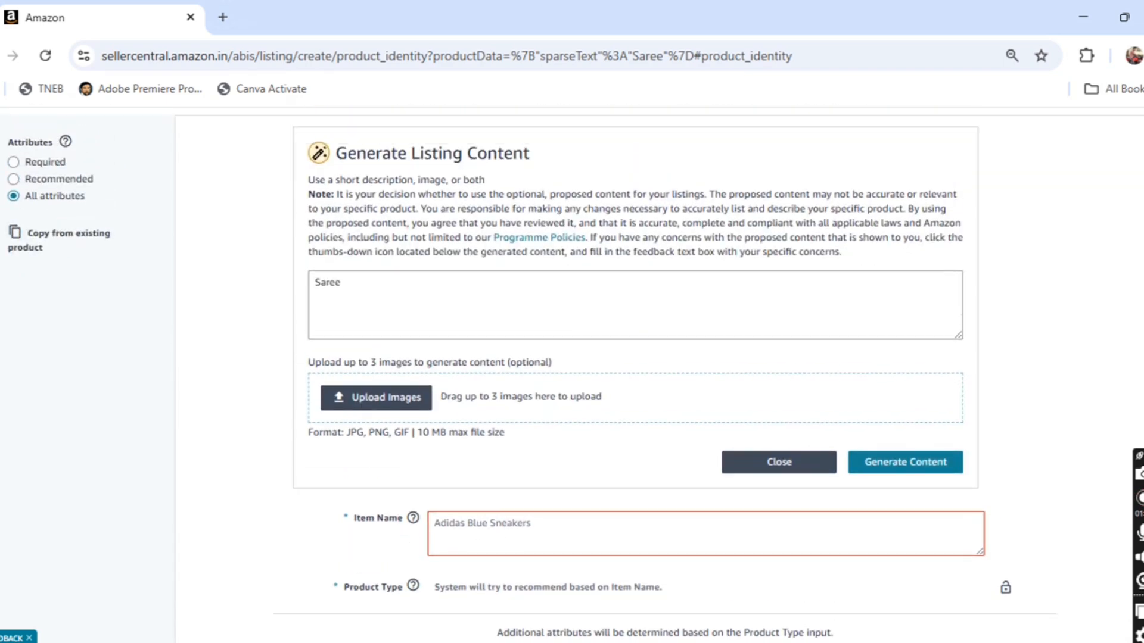
scroll(327, 250, "up", 1)
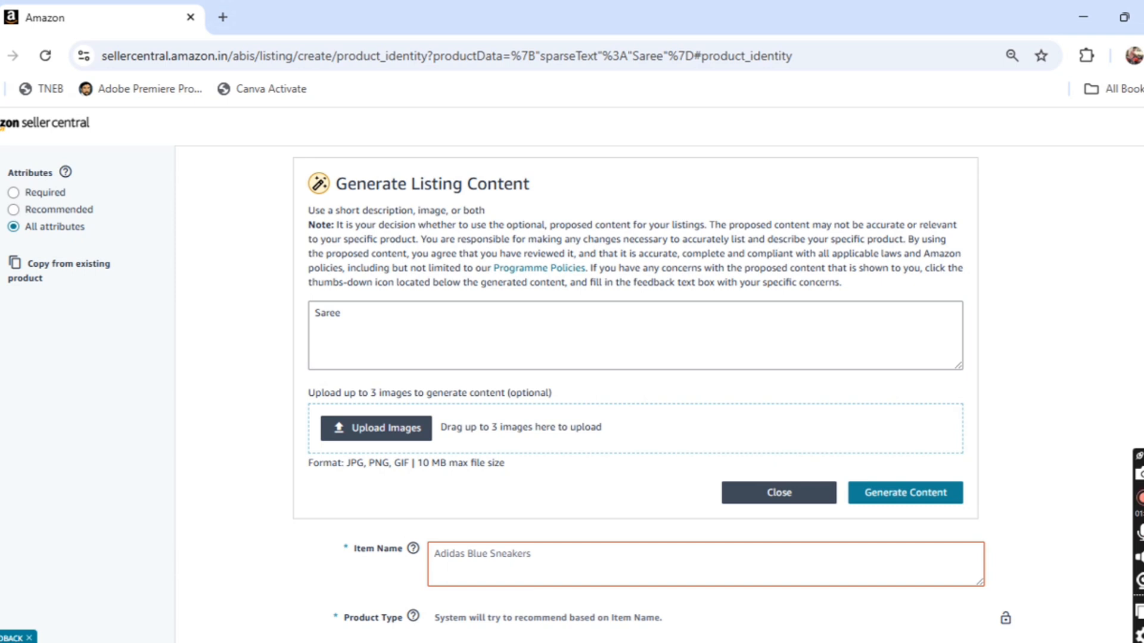
scroll(957, 301, "down", 3)
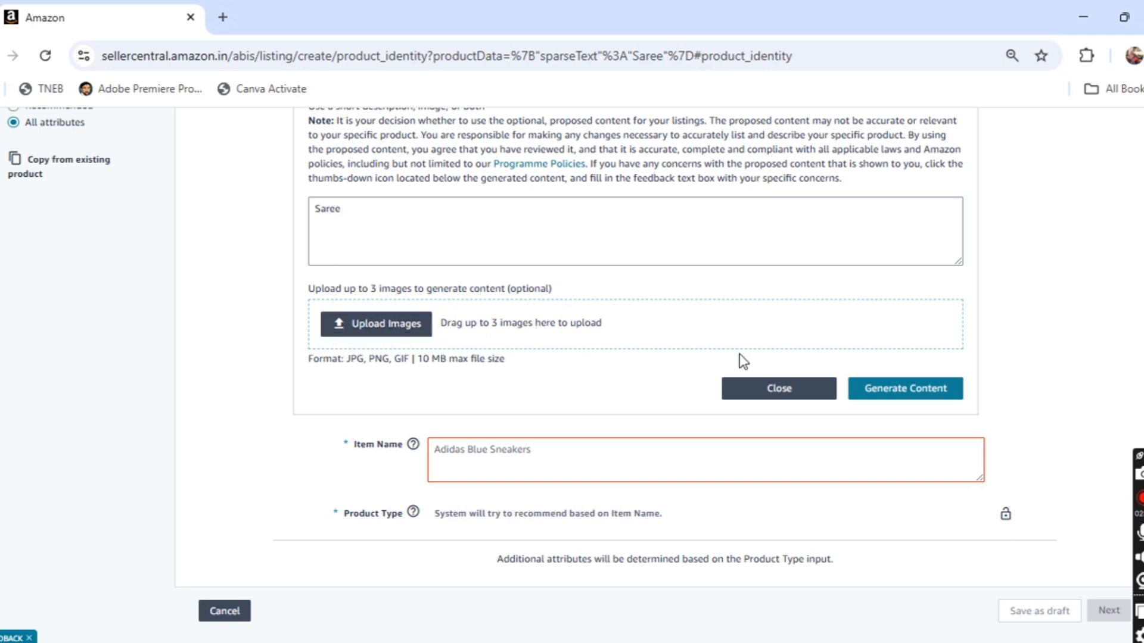
Copy the title "Madurai Traditional Sungudi Cotton Sarees for Women | 100% Pure Cotton Sarees | Blue with Maroon Border" from the Notepad notes into Item Name.
left_click(538, 456)
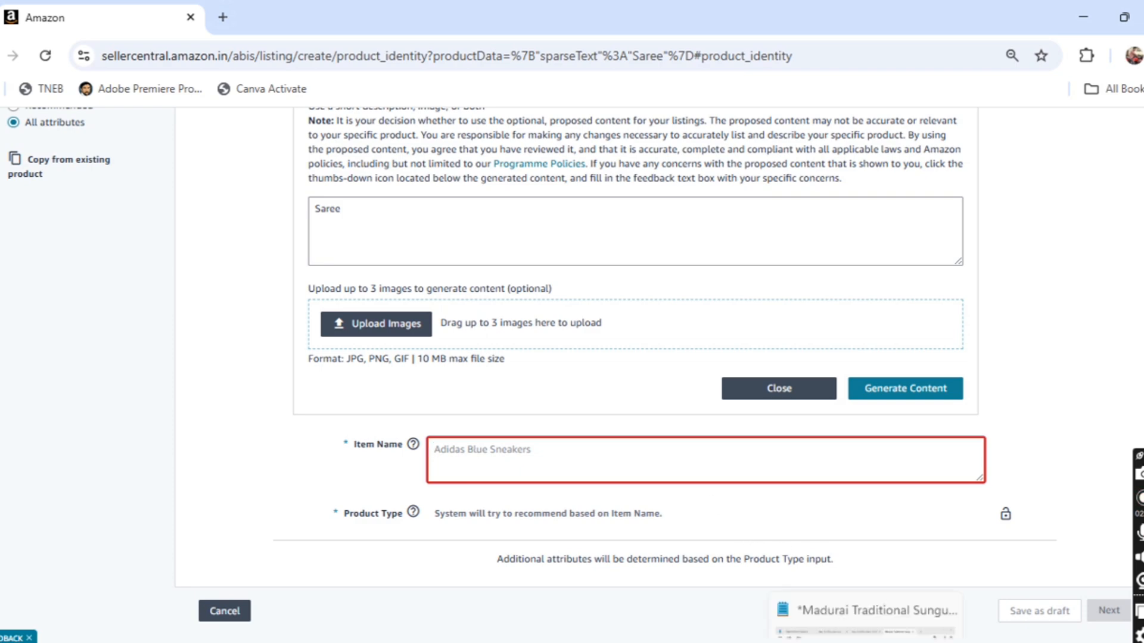
left_click(864, 634)
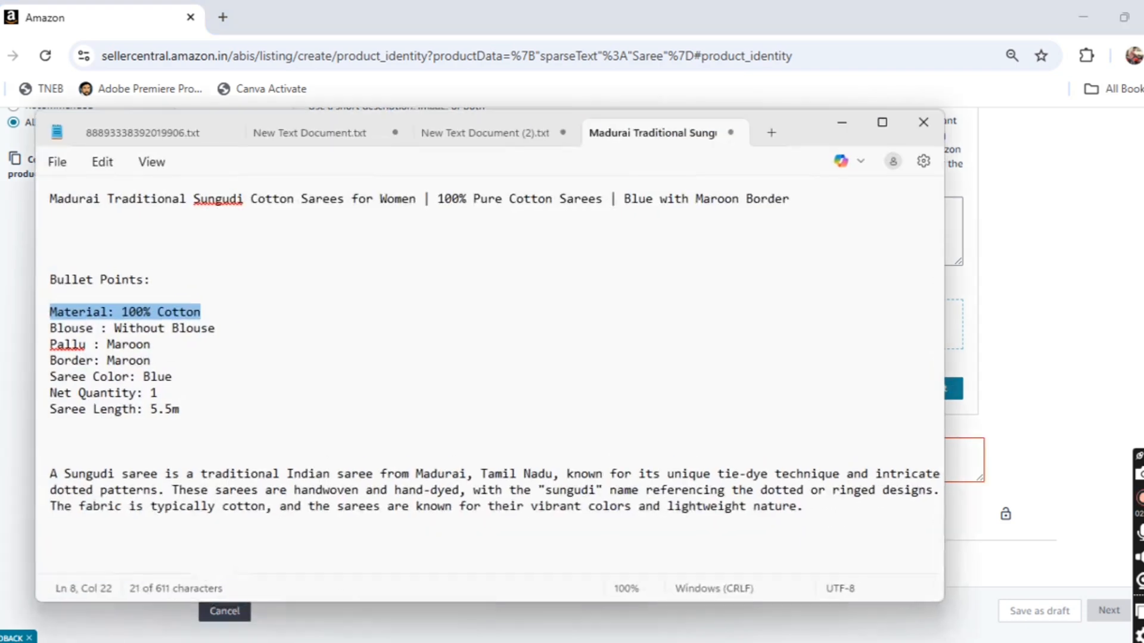
double_click(318, 201)
triple_click(318, 201)
key("ctrl+c")
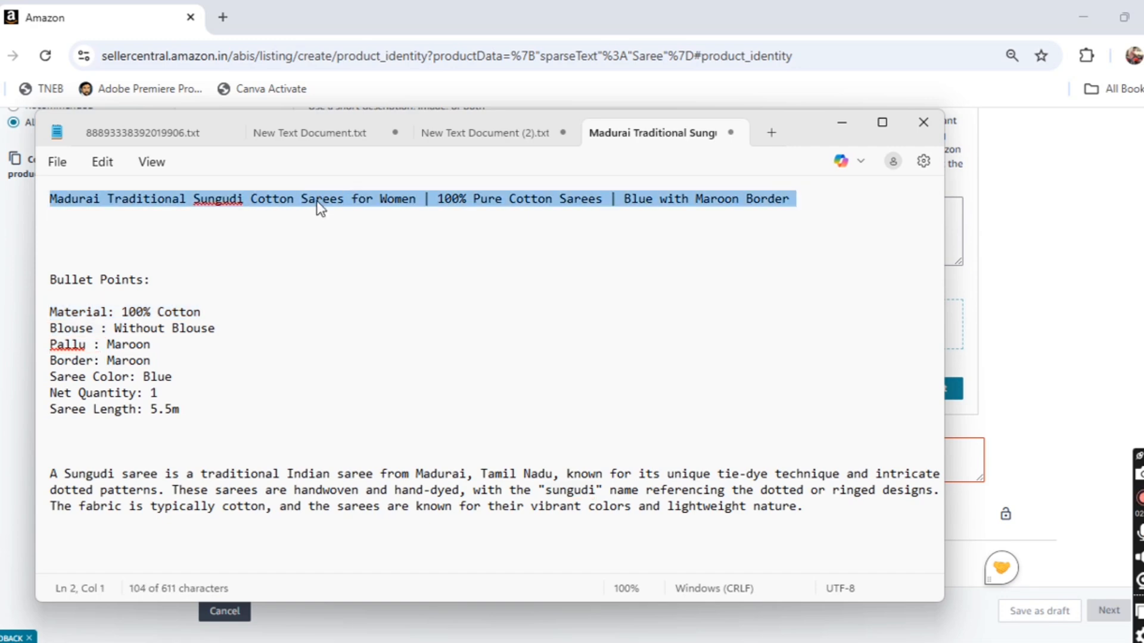
left_click(1040, 251)
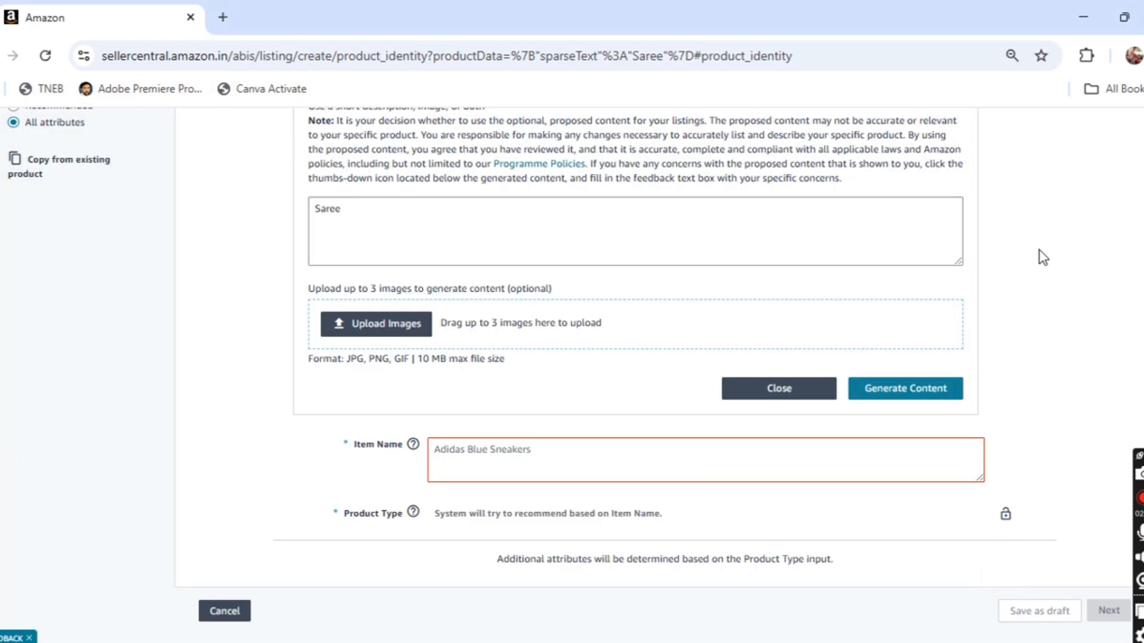
left_click(570, 448)
key("ctrl+v")
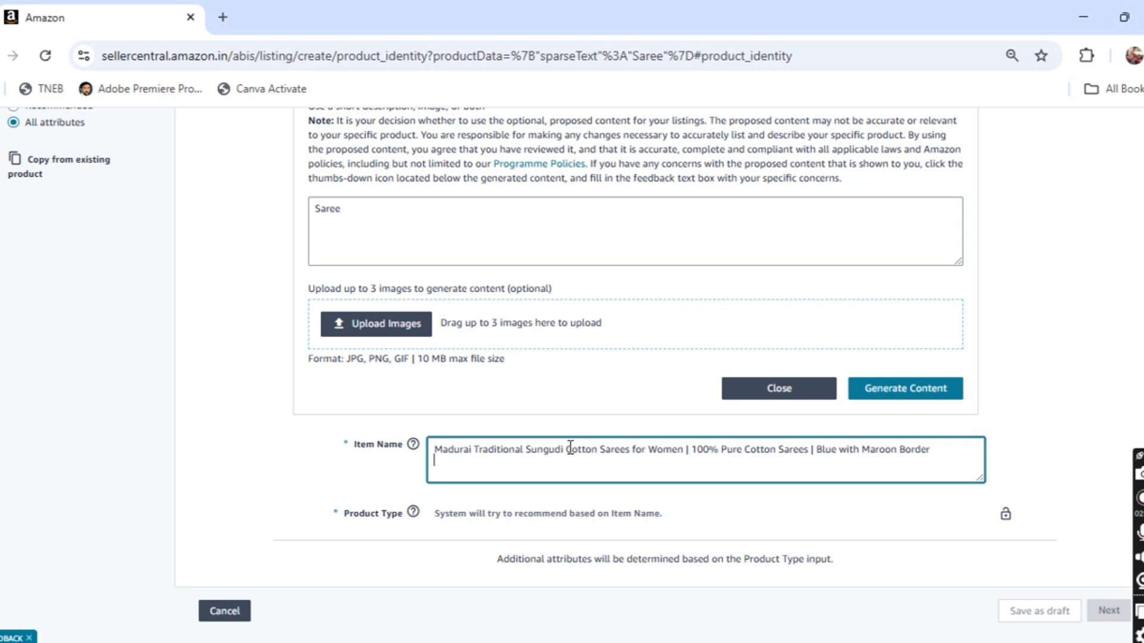
left_click(1019, 398)
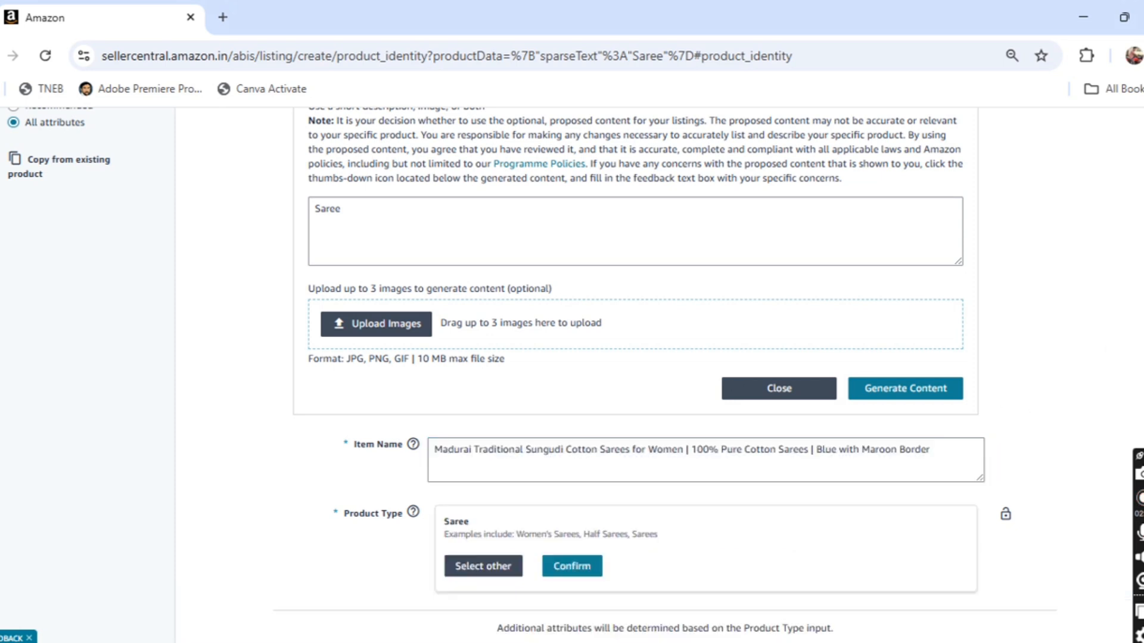
Confirm Saree as the product type and keep the browse node Clothing & Accessories > Women > Ethnic Wear > Sarees.
scroll(572, 358, "down", 4)
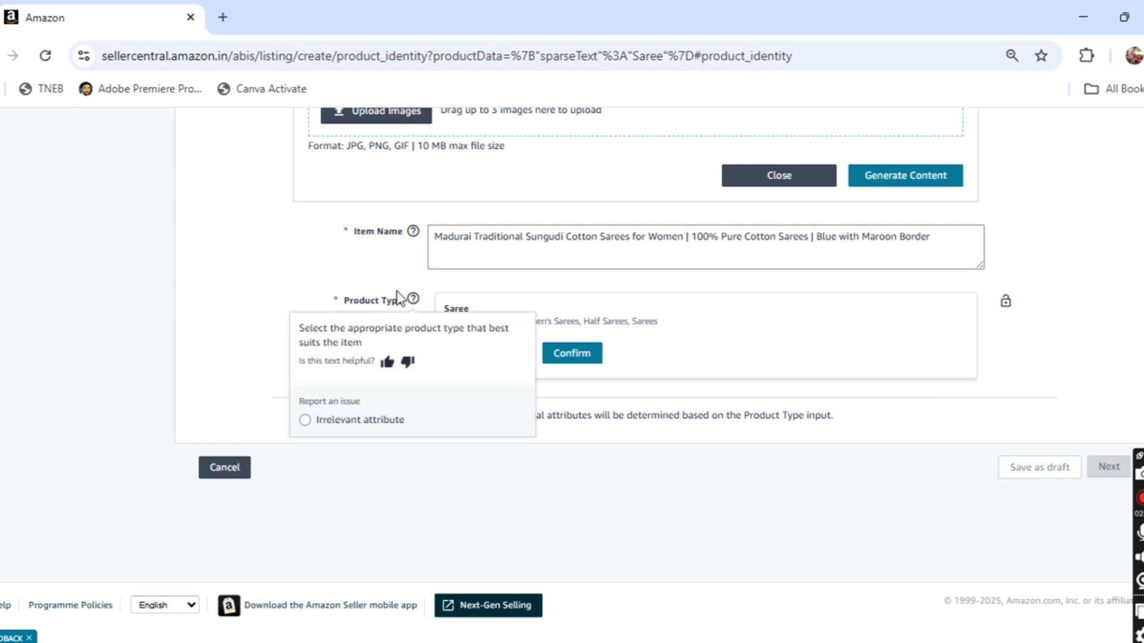
left_click(581, 357)
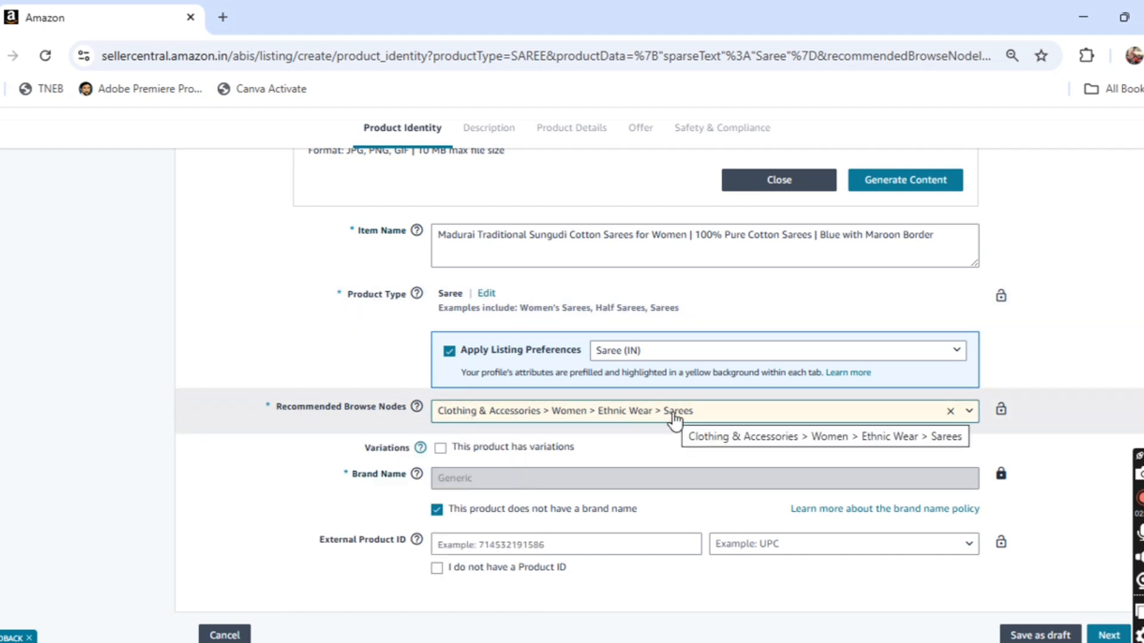
left_click(852, 420)
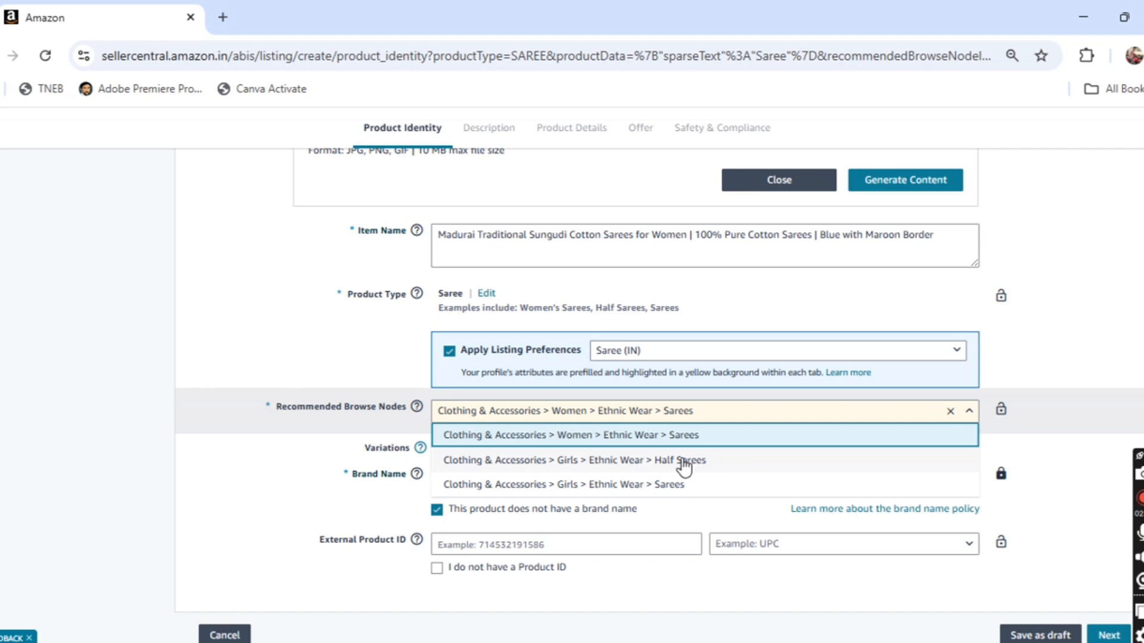
left_click(721, 415)
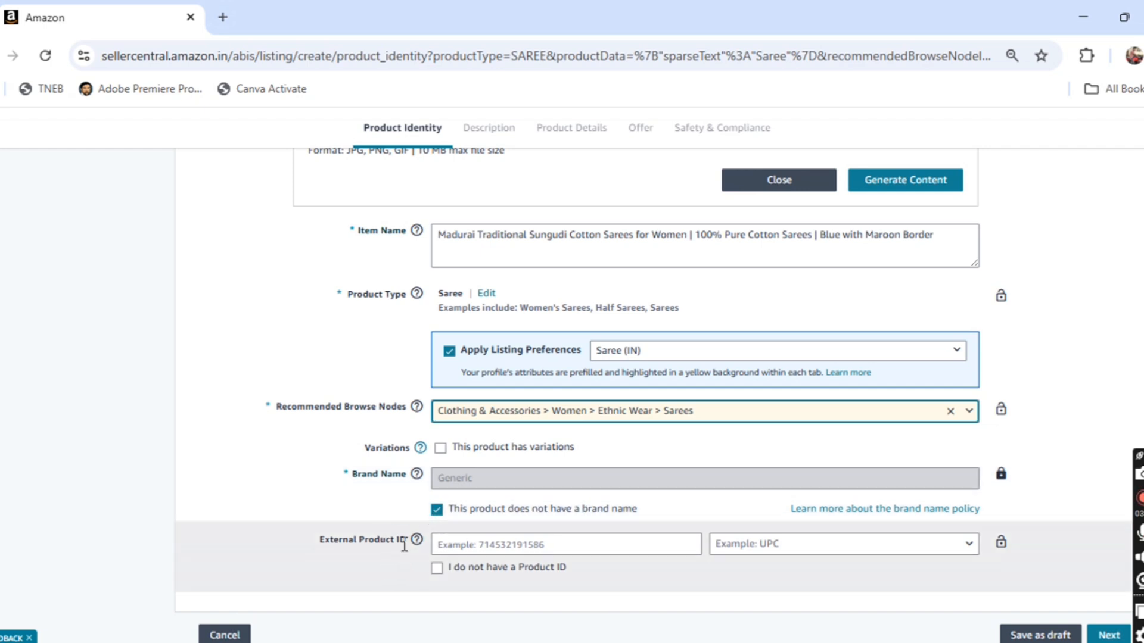
Mark the product as having no Product ID and continue to the Description section of the listing.
left_click(437, 568)
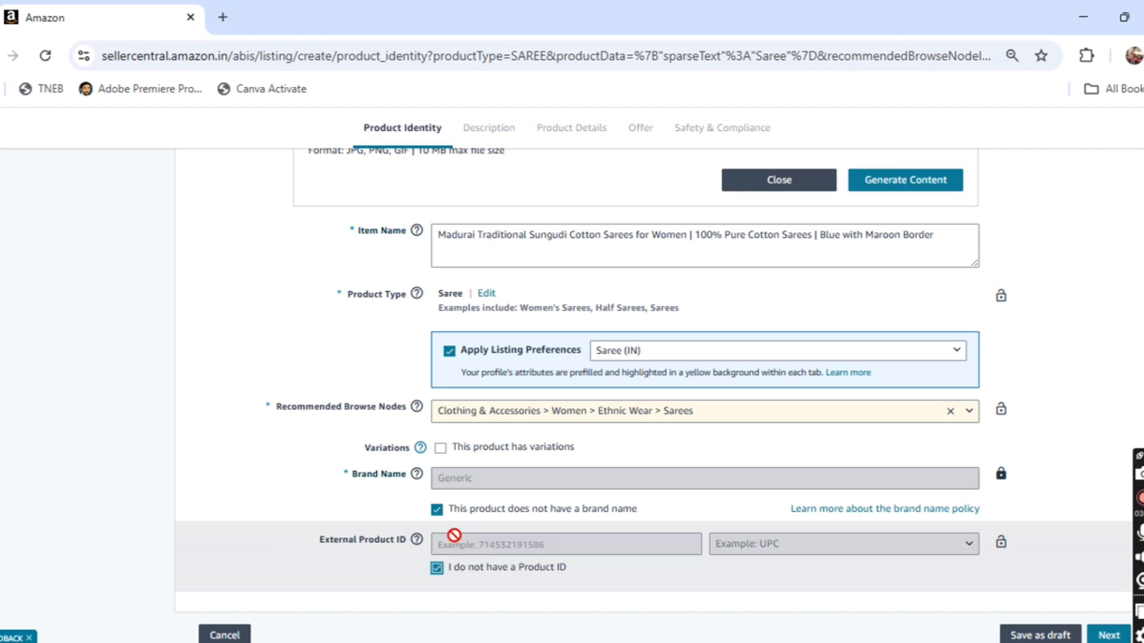
left_click(1108, 635)
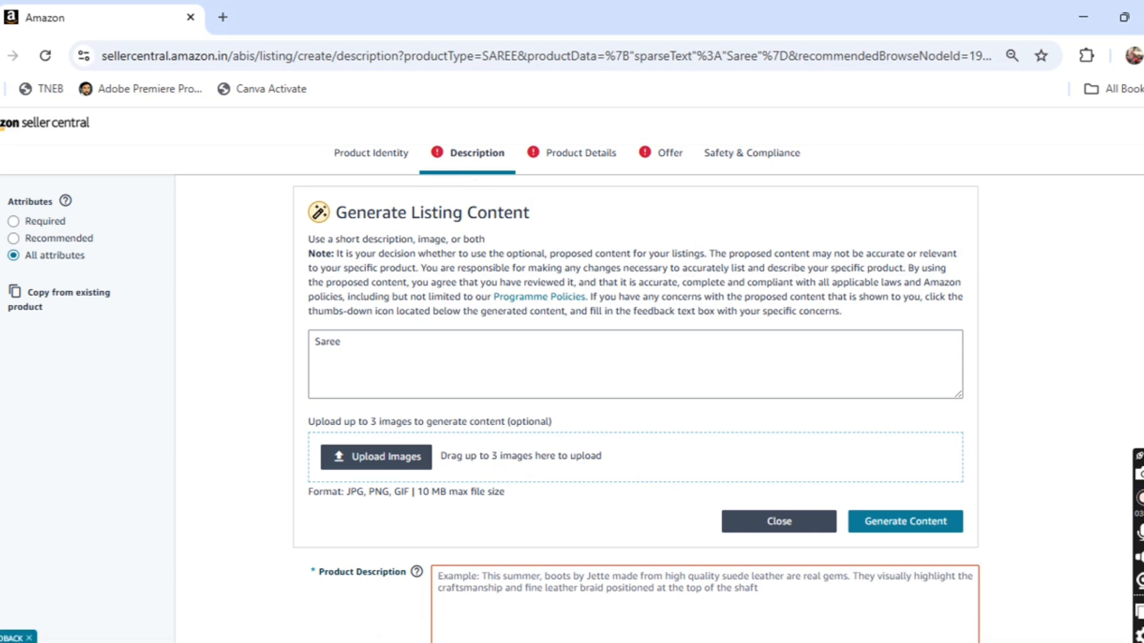
Examine the Description section's content generator, product description, bullet point and image fields.
scroll(572, 381, "down", 1)
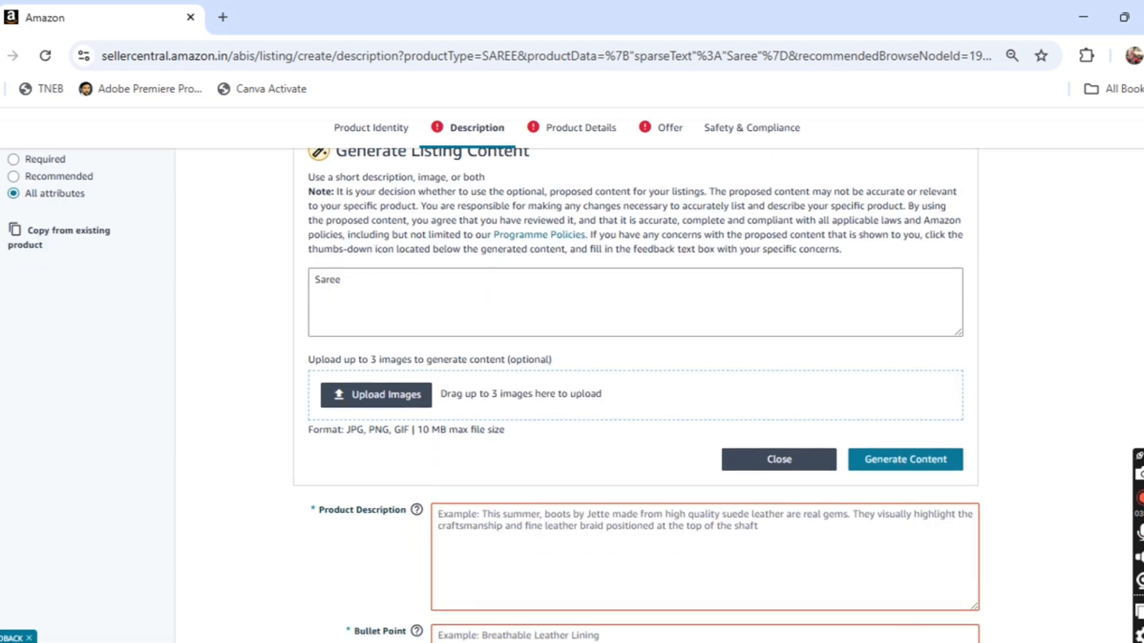
scroll(494, 391, "down", 1)
scroll(636, 394, "down", 1)
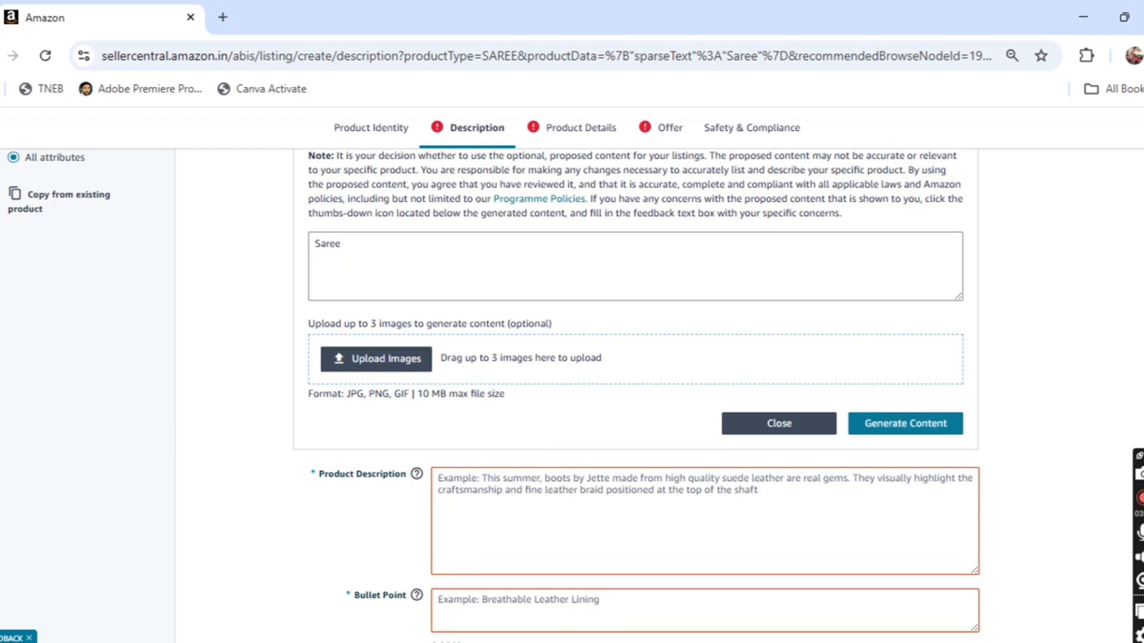
scroll(636, 393, "down", 3)
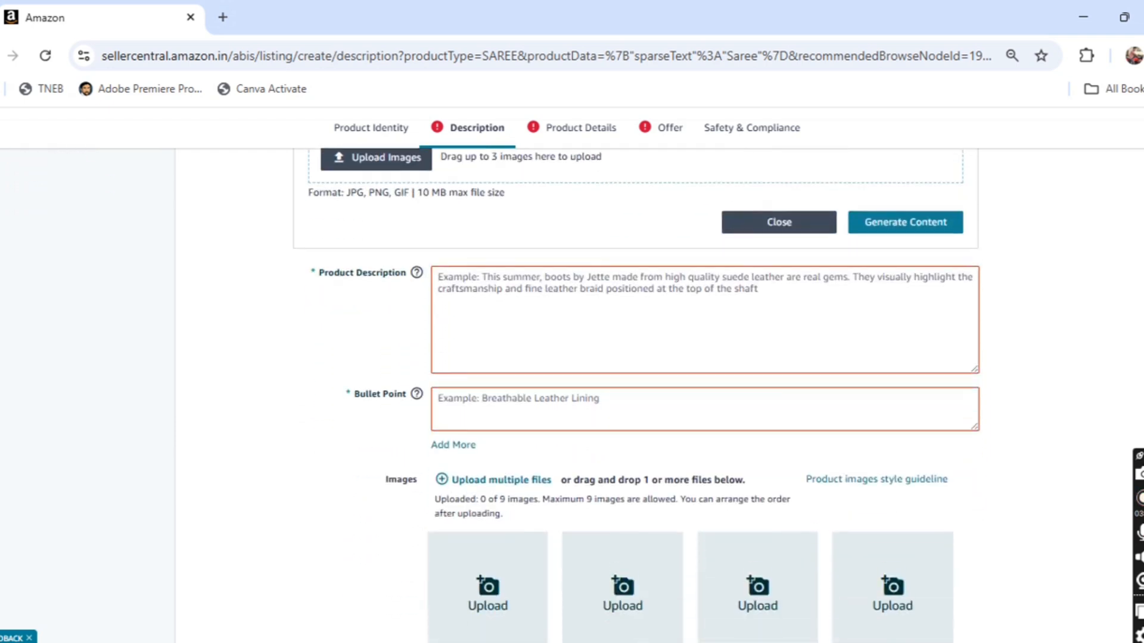
scroll(636, 393, "up", 1)
scroll(636, 393, "up", 3)
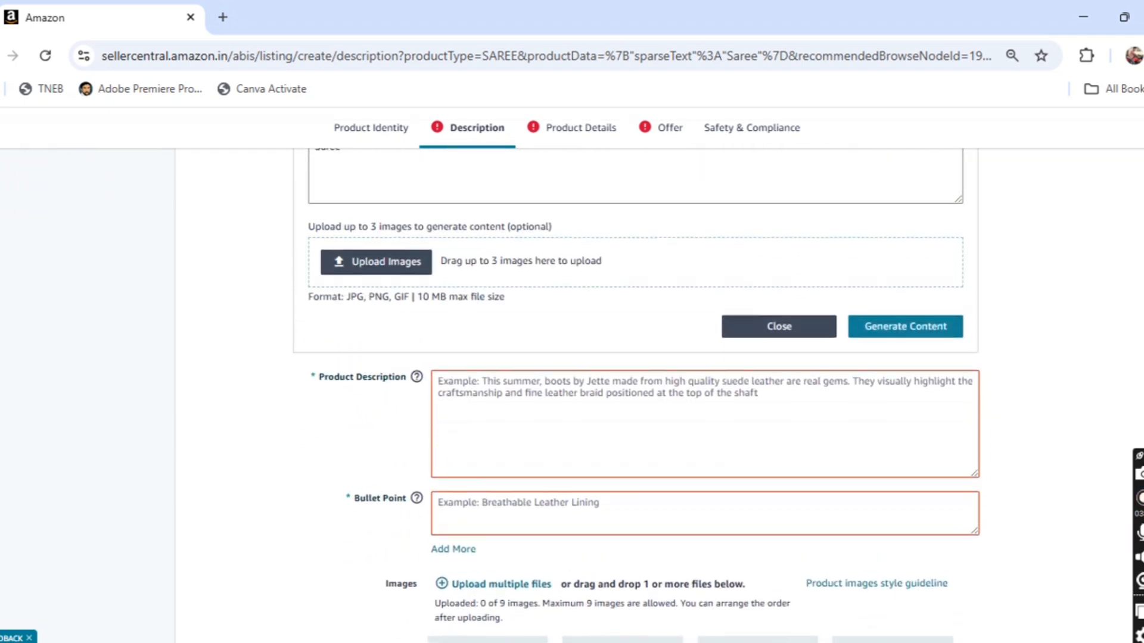
scroll(637, 393, "up", 1)
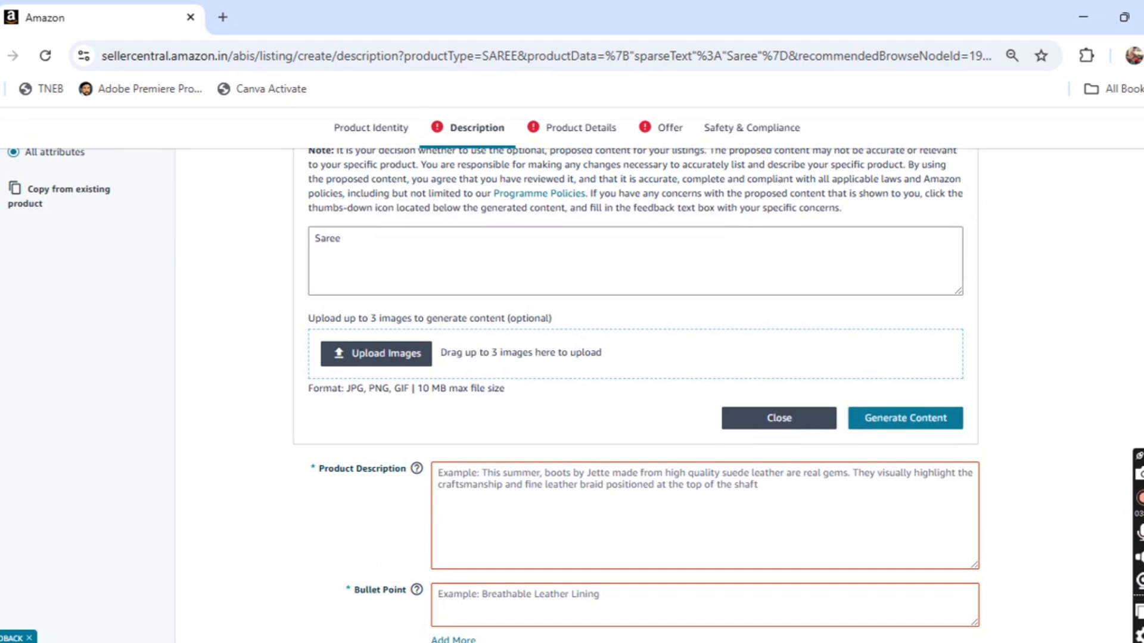
scroll(636, 393, "up", 1)
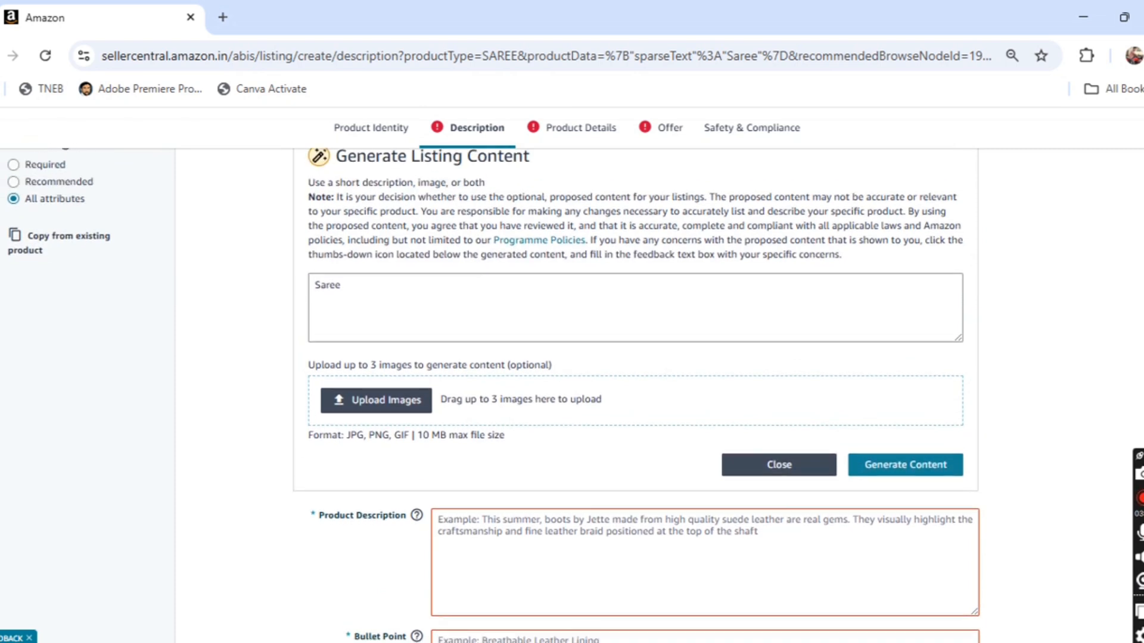
scroll(495, 395, "down", 2)
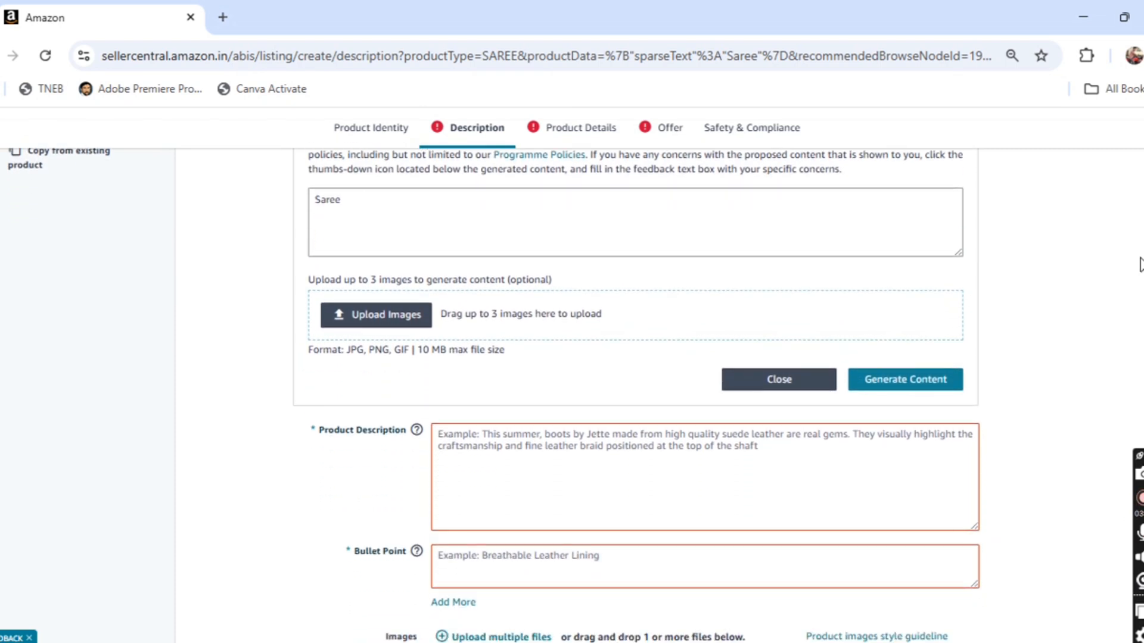
scroll(517, 350, "down", 5)
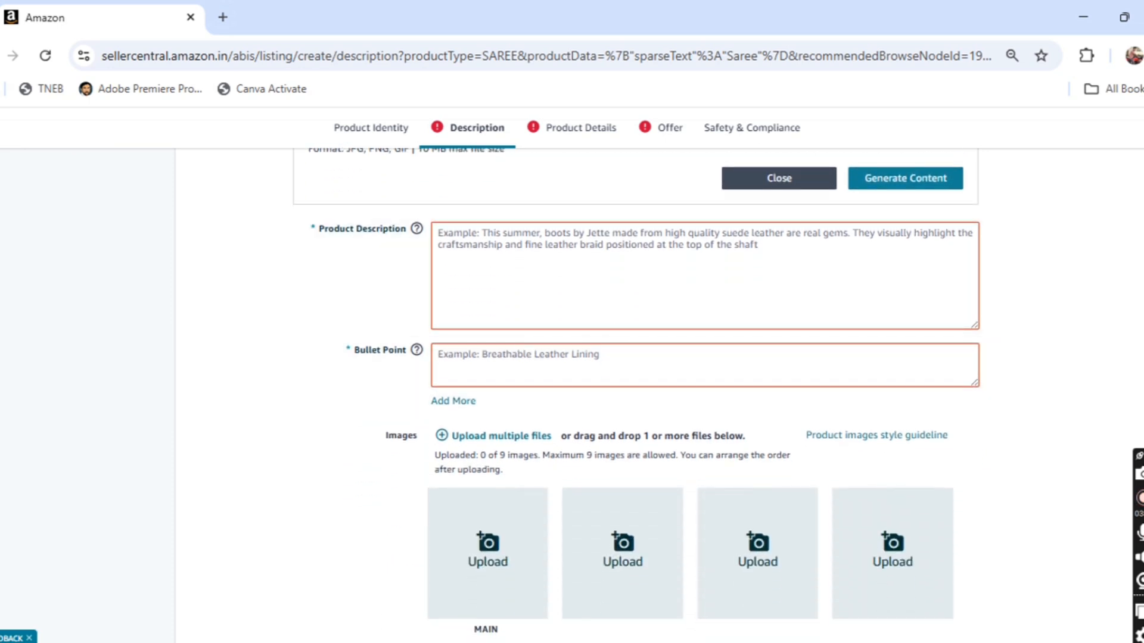
Copy the Sungudi saree paragraph beginning "A Sungudi saree is a traditional Indian saree" from the Notepad notes into Product Description.
left_click(513, 305)
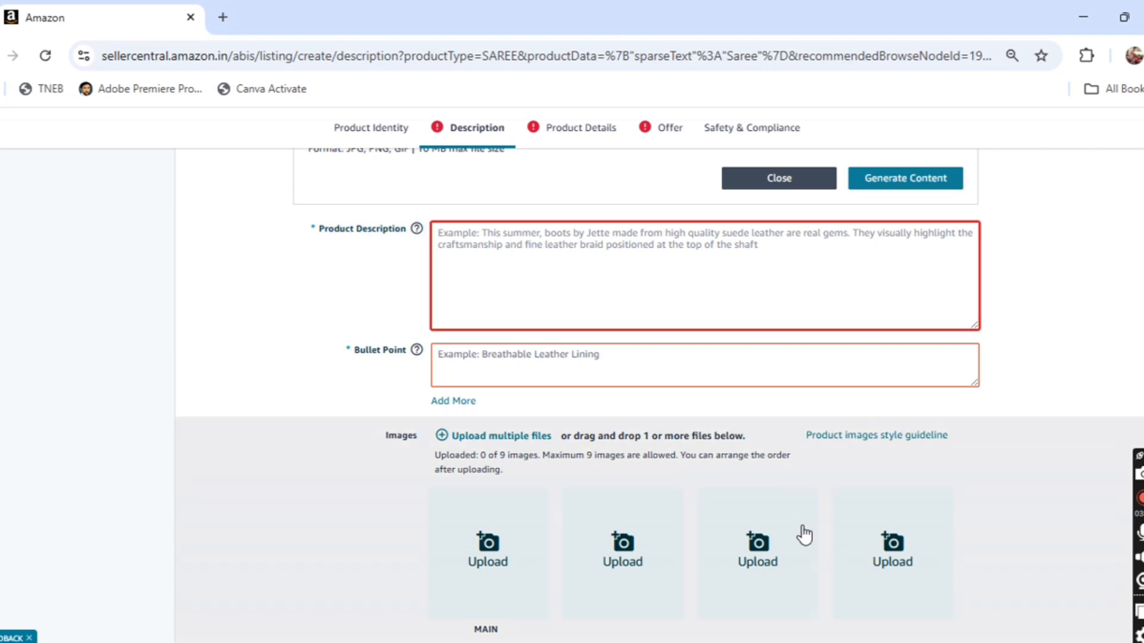
left_click(862, 642)
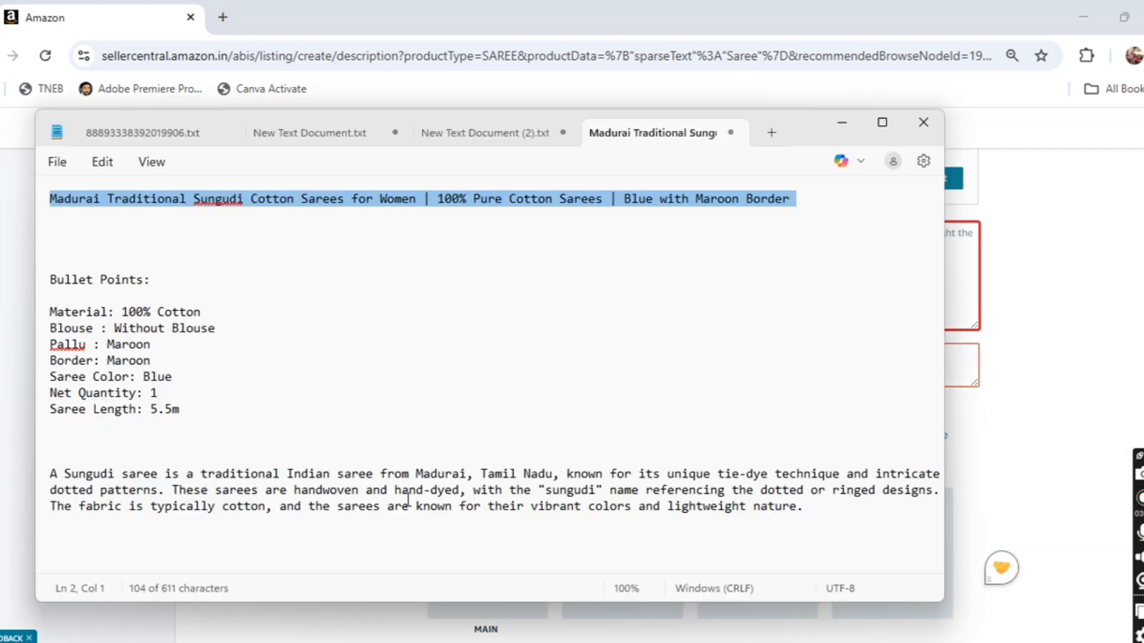
left_click(51, 473)
left_click(806, 517, "shift")
key("ctrl+c")
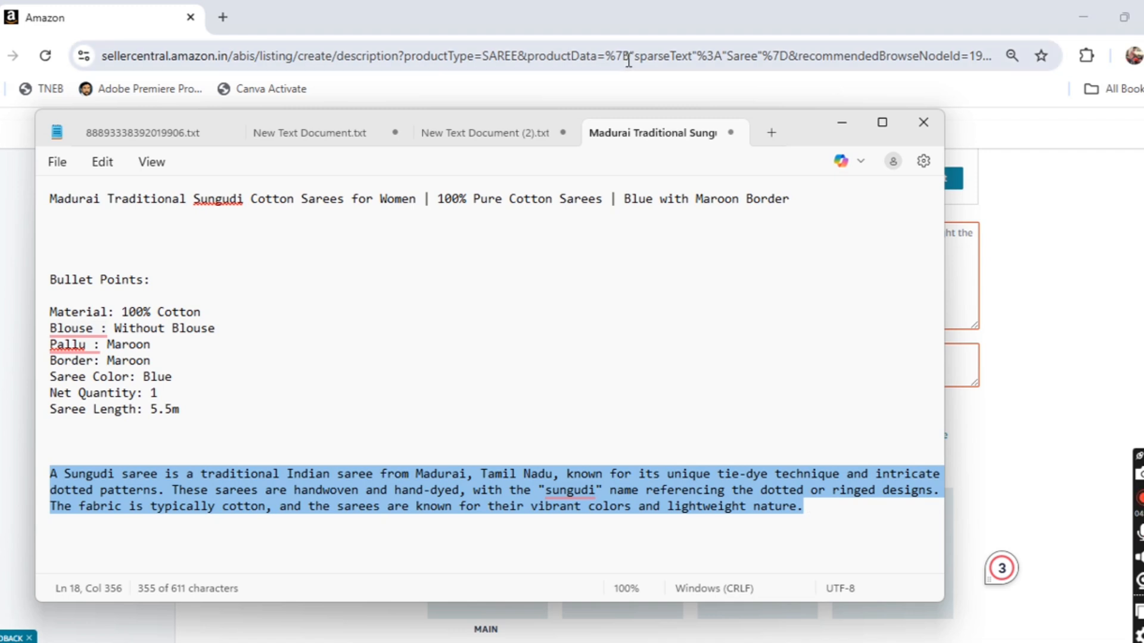
left_click(627, 26)
key("ctrl+v")
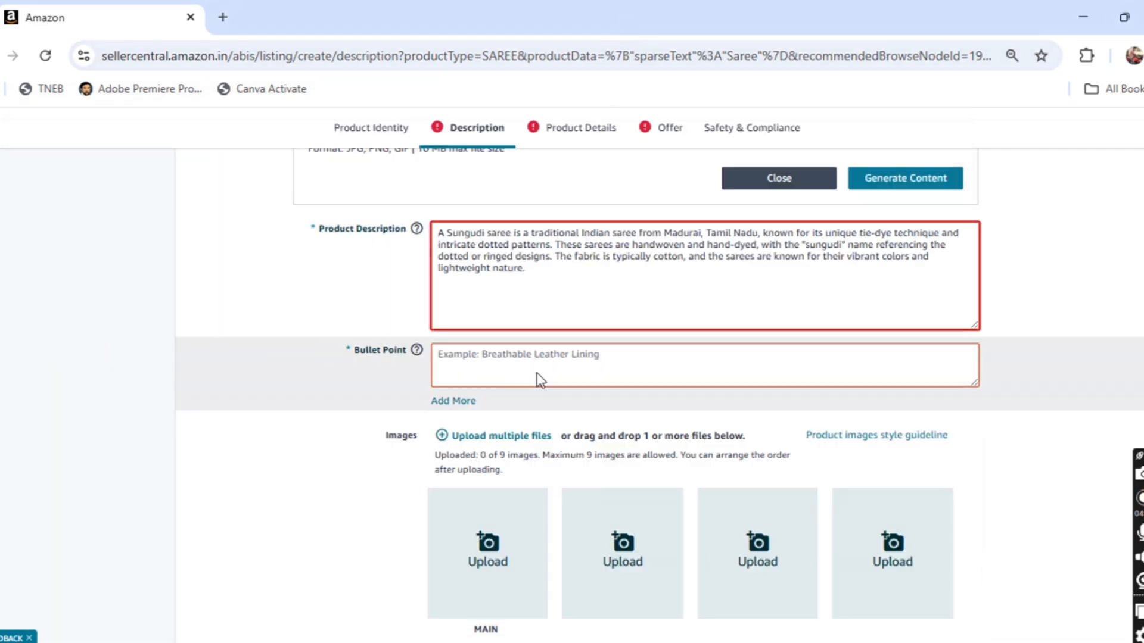
Copy "Material: 100% Cotton" from the Notepad notes into the first Bullet Point.
left_click(522, 362)
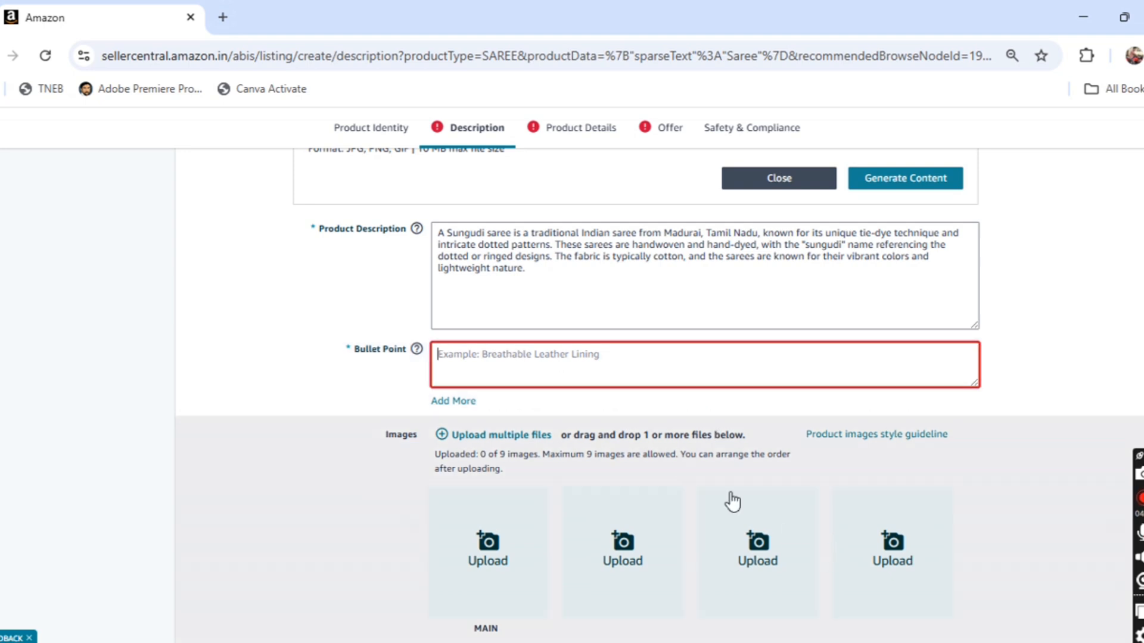
key("alt+Tab")
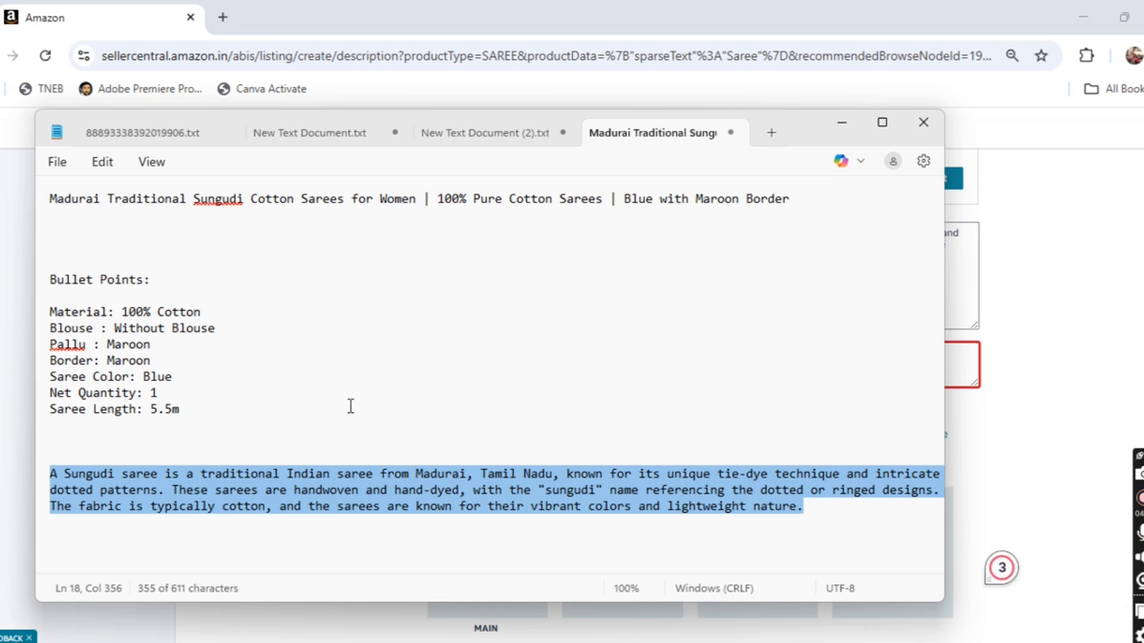
triple_click(135, 310)
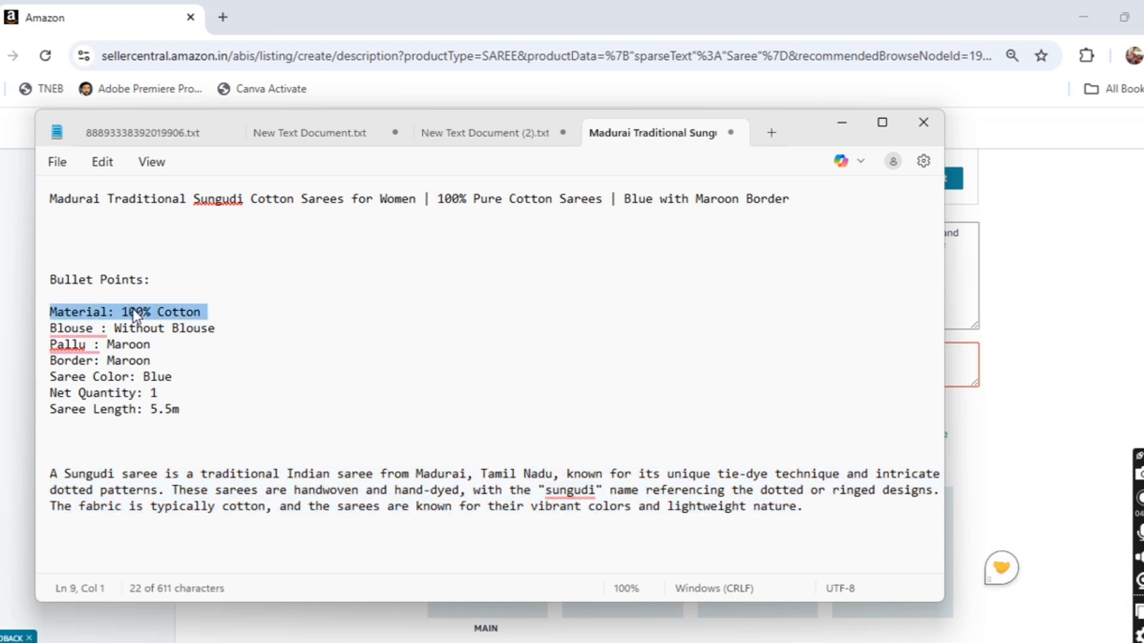
key("ctrl+c")
left_click(388, 13)
left_click(487, 362)
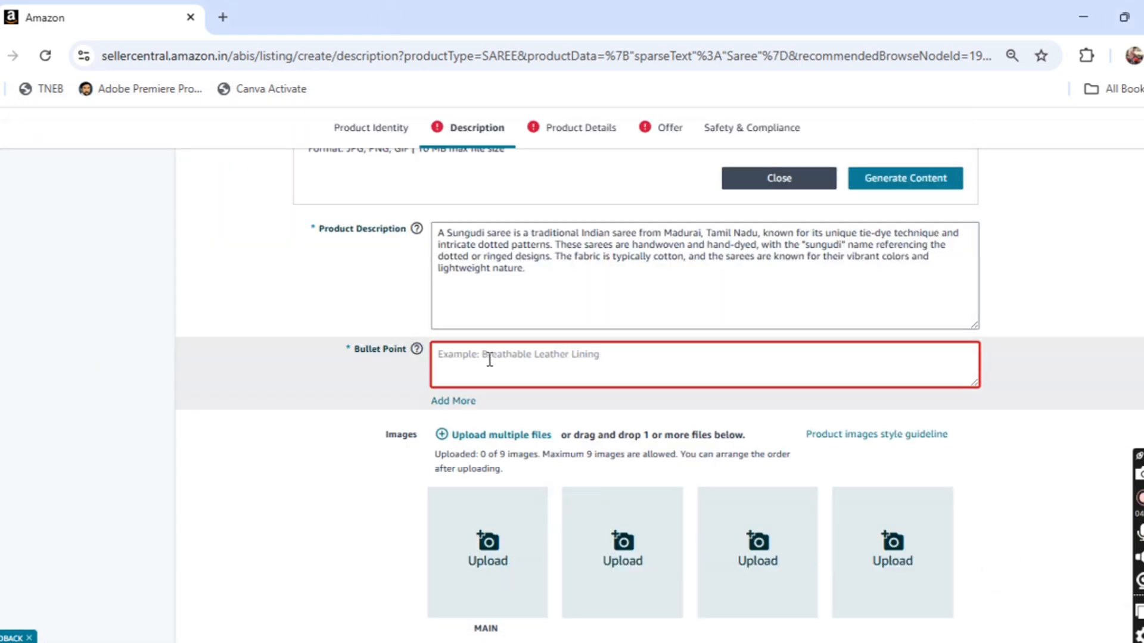
key("ctrl+v")
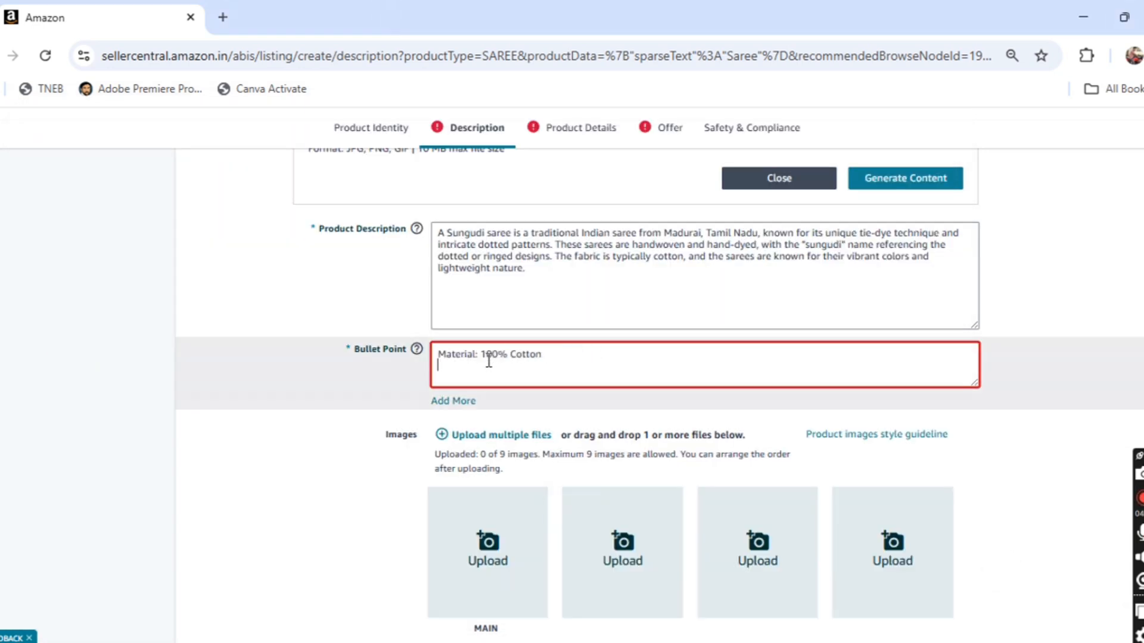
Add a second bullet point and fill it with "Blouse : Without Blouse" from the Notepad notes.
left_click(462, 404)
key("alt+Tab")
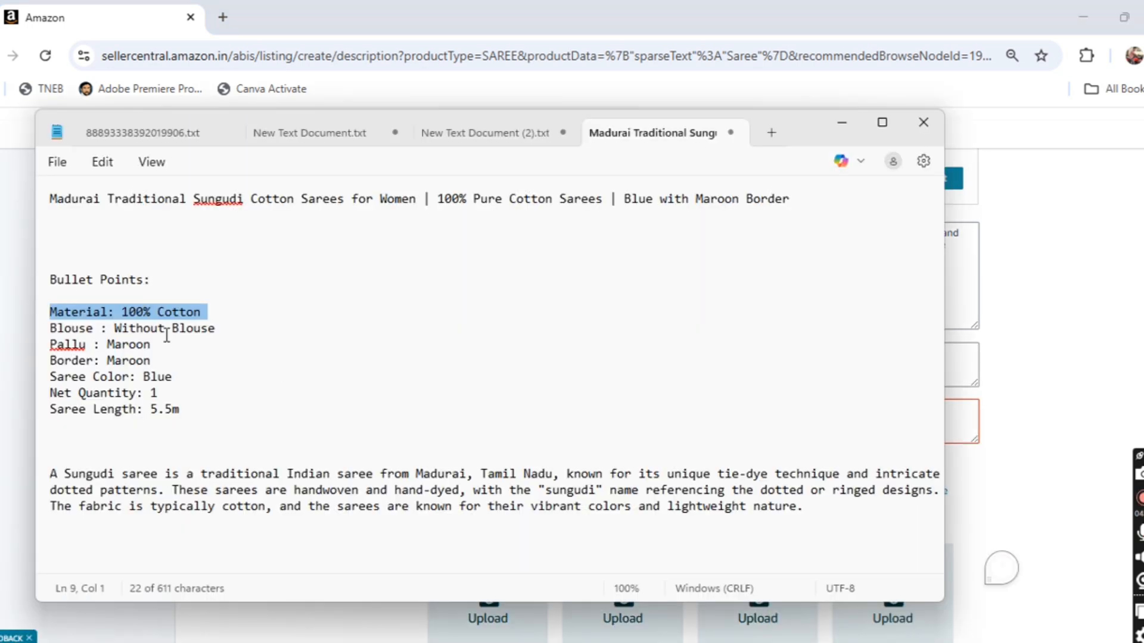
triple_click(146, 330)
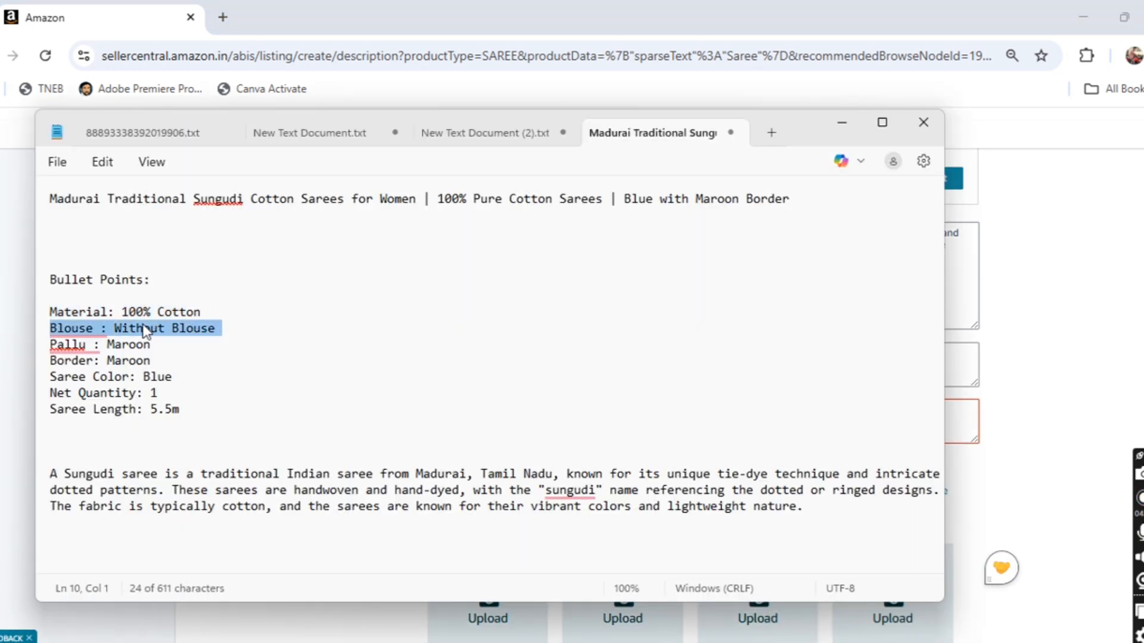
left_click(442, 15)
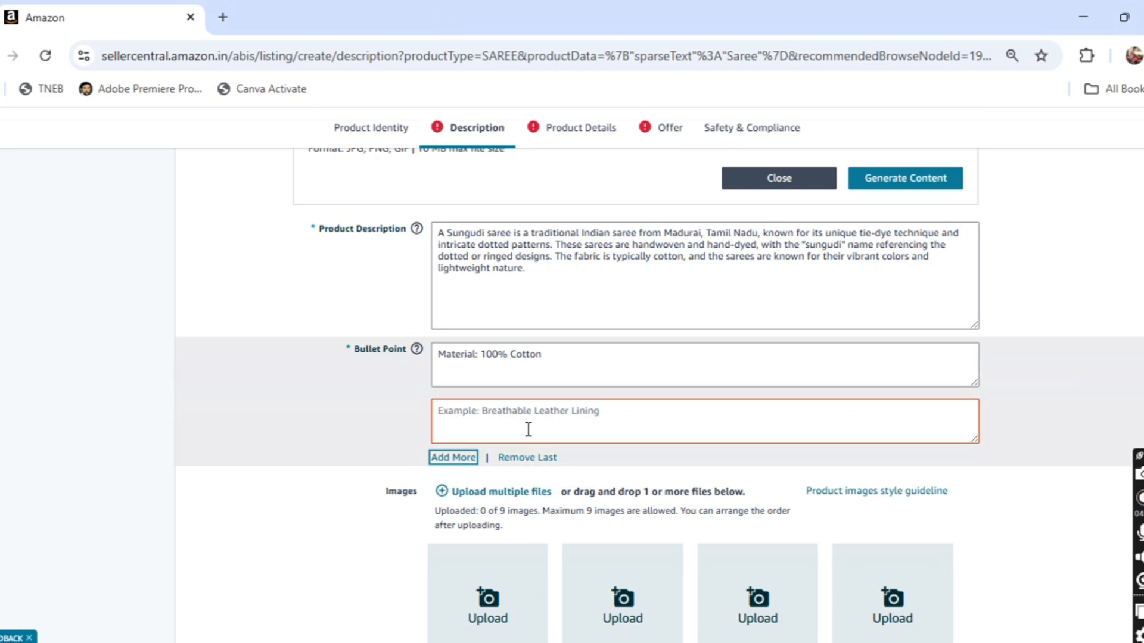
left_click(528, 429)
key("ctrl+v")
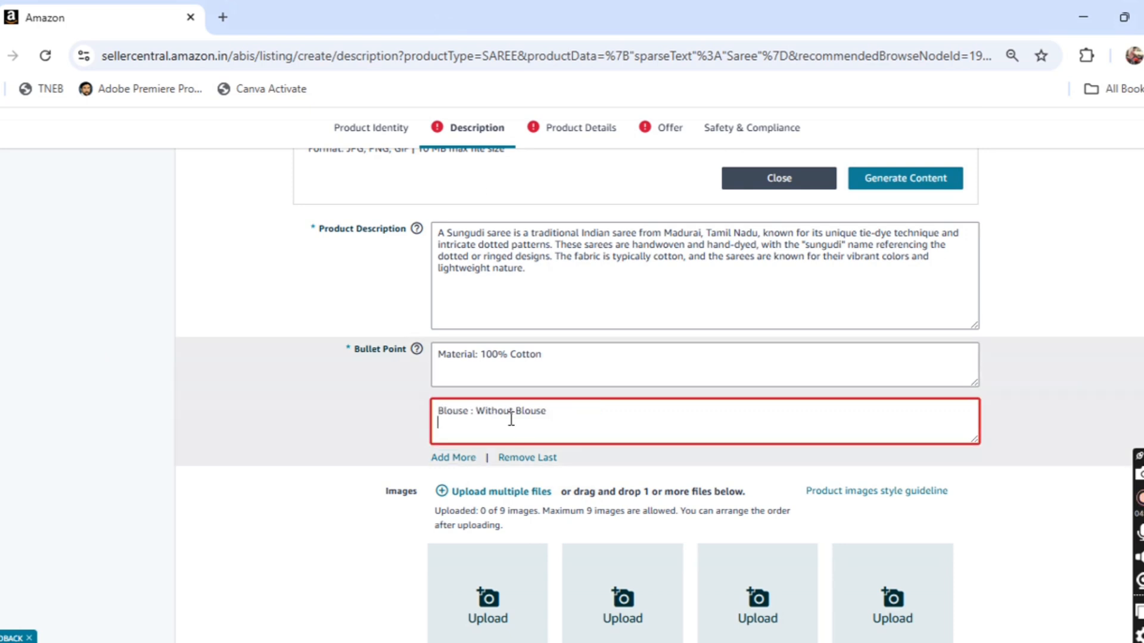
Add a third bullet point and fill it with "Pallu : Maroon" from the Notepad notes.
left_click(460, 466)
key("alt+Tab")
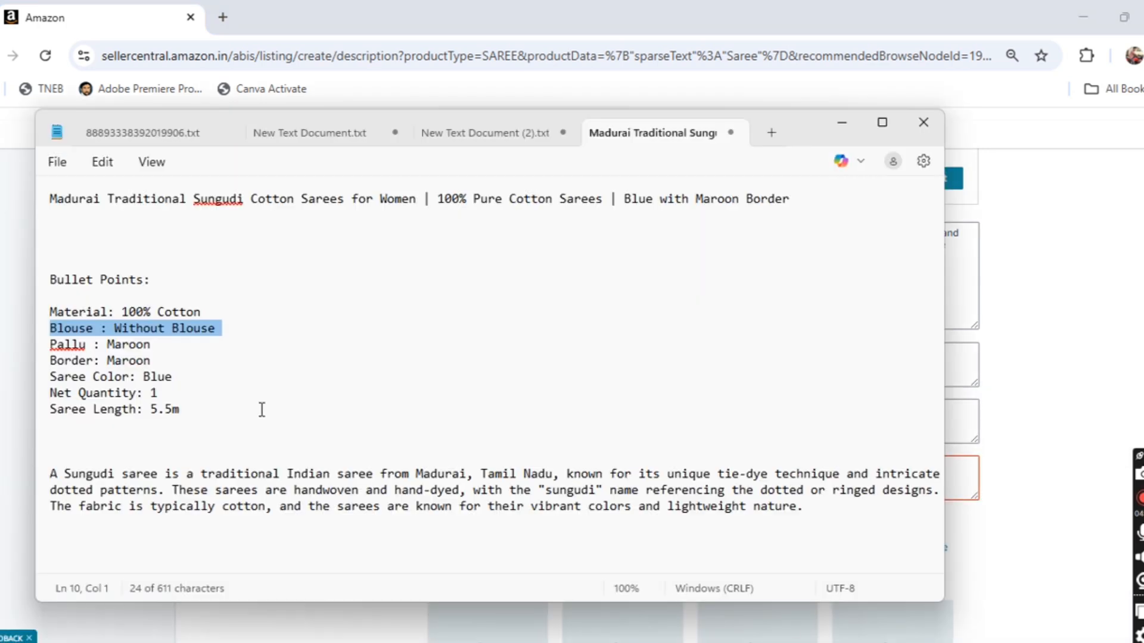
double_click(124, 345)
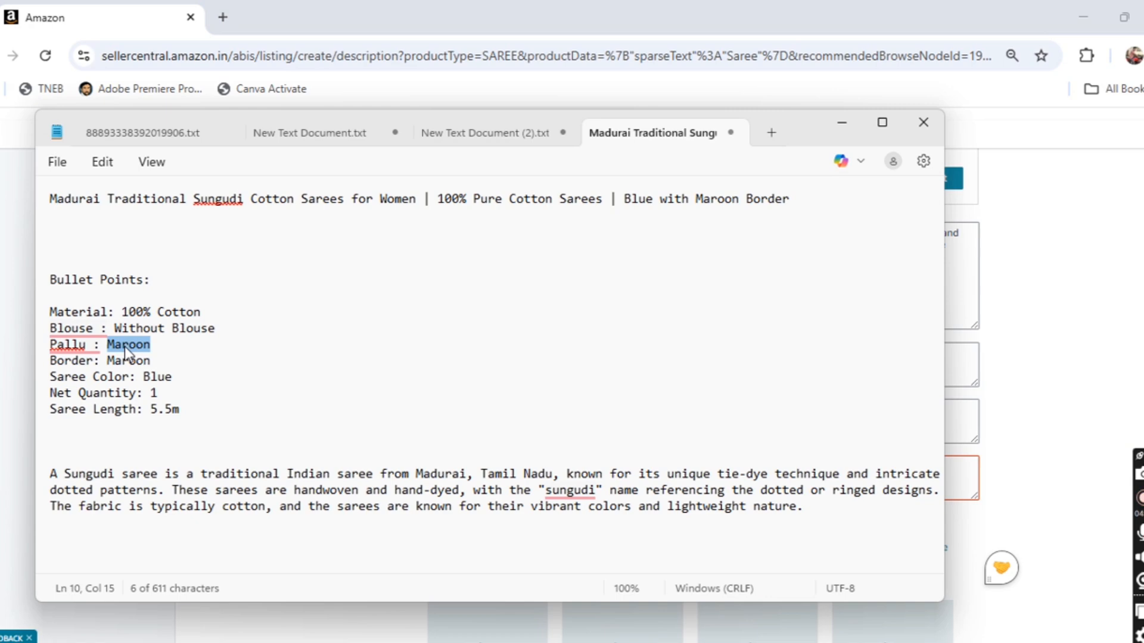
triple_click(124, 344)
triple_click(124, 345)
left_click(409, 12)
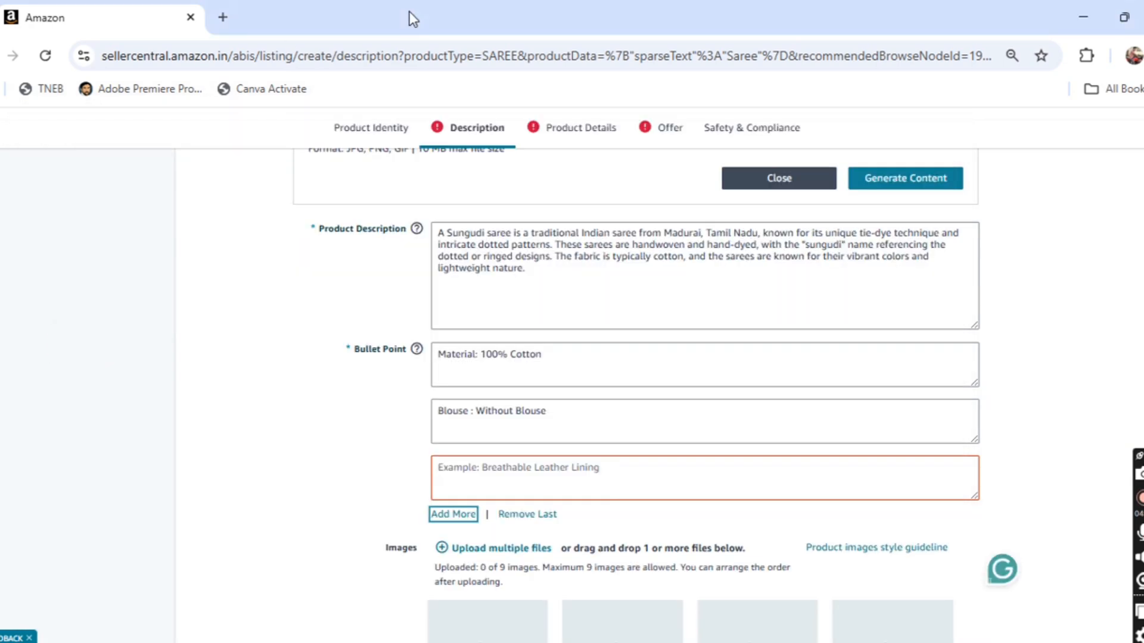
left_click(540, 468)
key("ctrl+v")
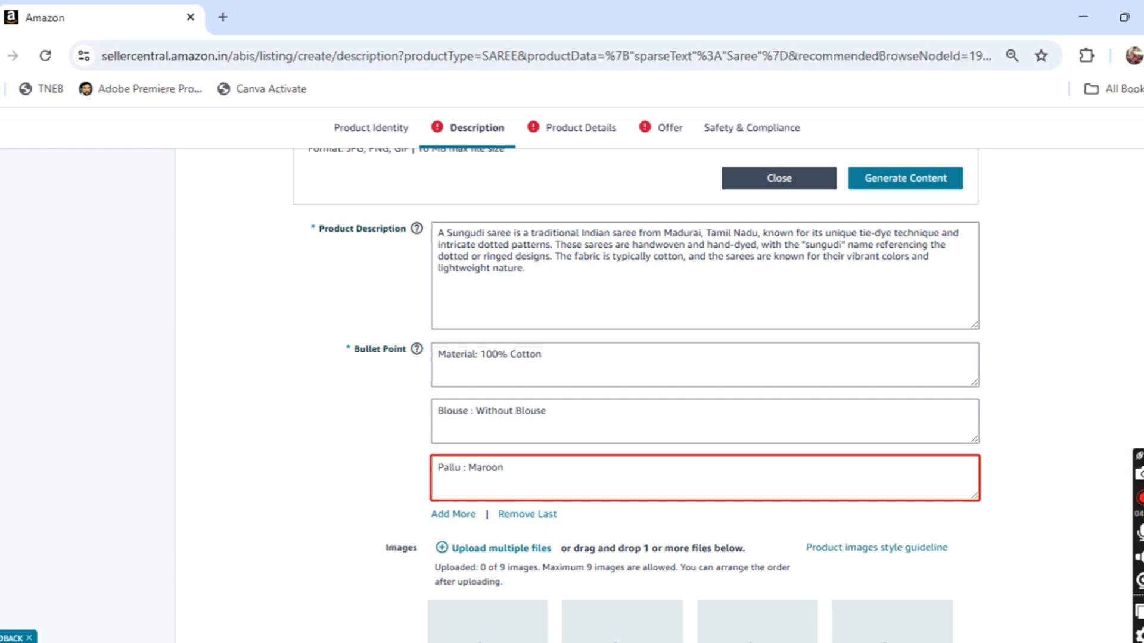
Copy "Border: Maroon" from the Notepad notes into a newly added fourth bullet point.
key("alt+Tab")
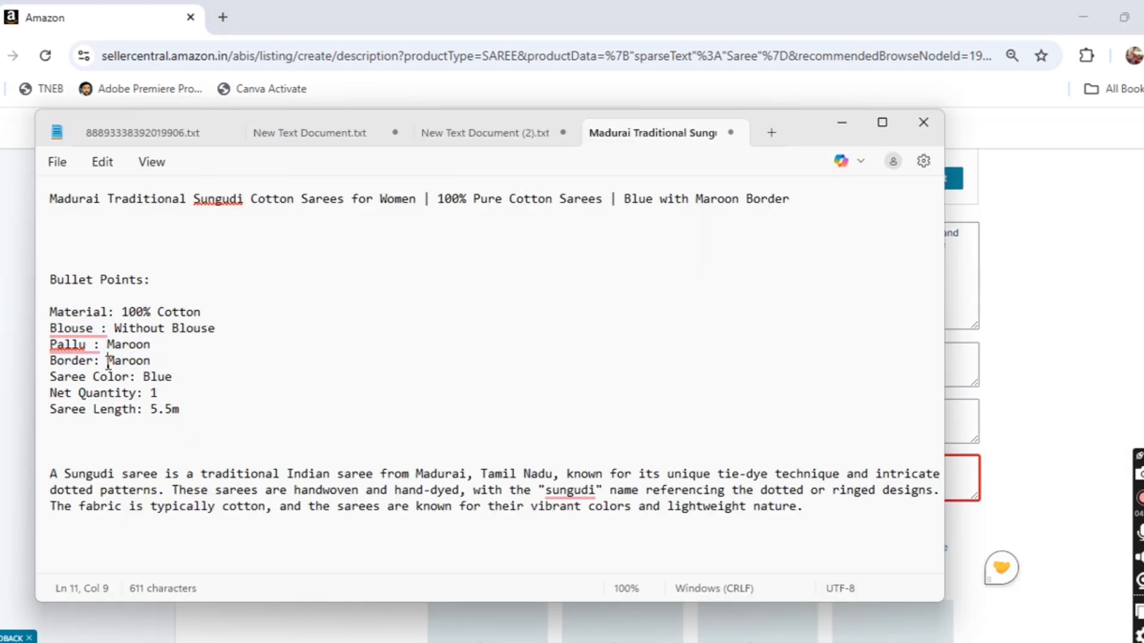
triple_click(108, 362)
left_click(383, 12)
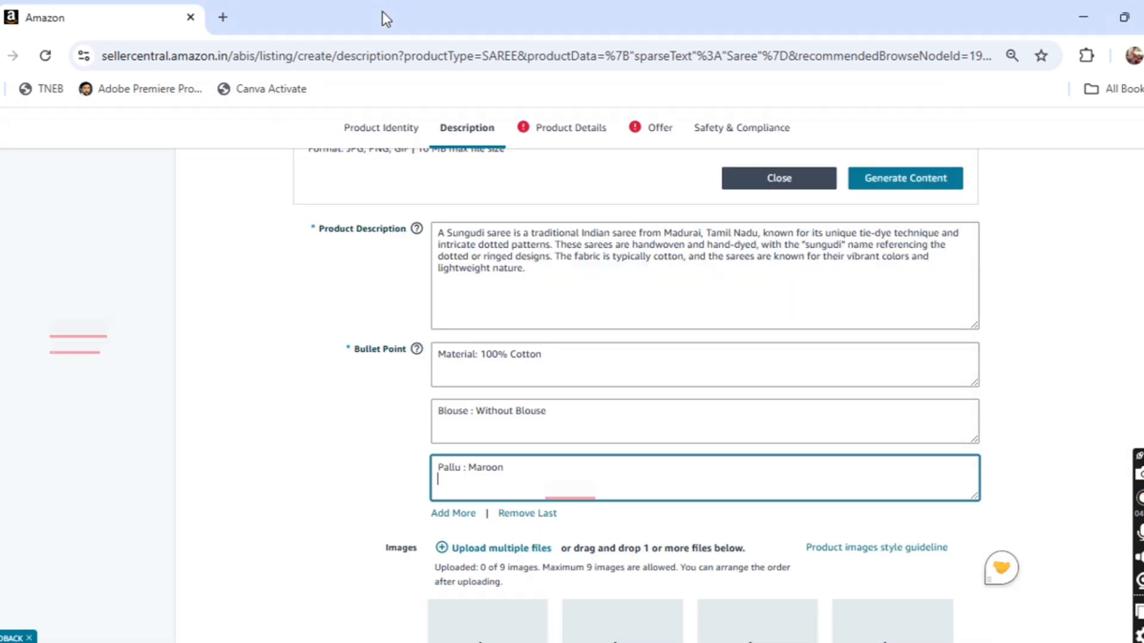
left_click(454, 514)
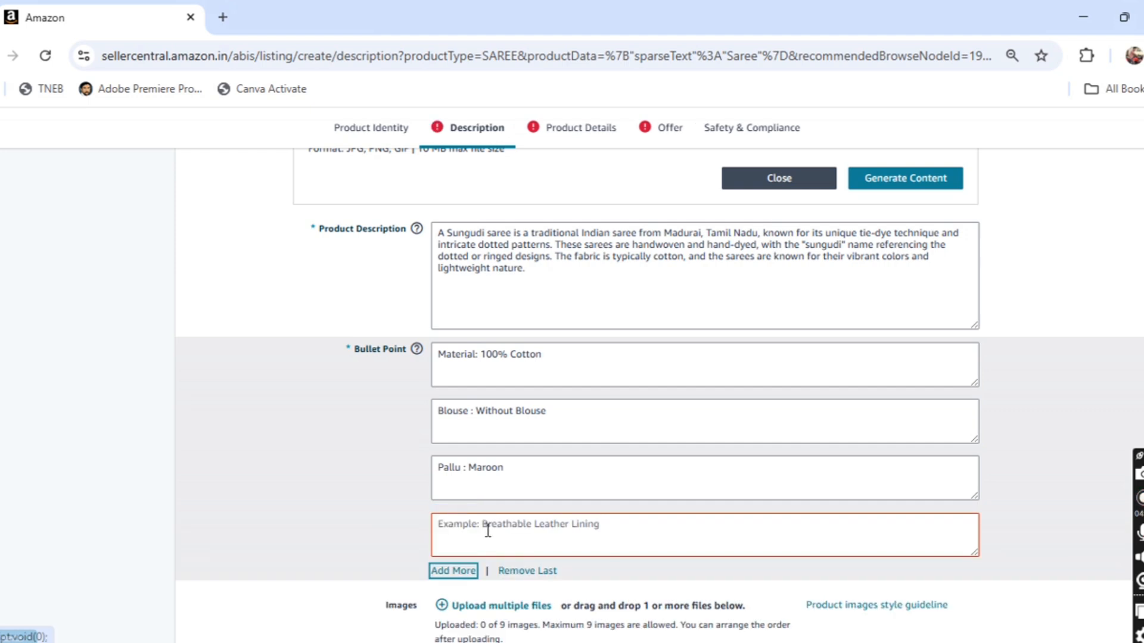
left_click(489, 528)
key("ctrl+v")
Add a fifth bullet point and fill it with "Saree Color: Blue" from the Notepad notes.
scroll(455, 310, "down", 5)
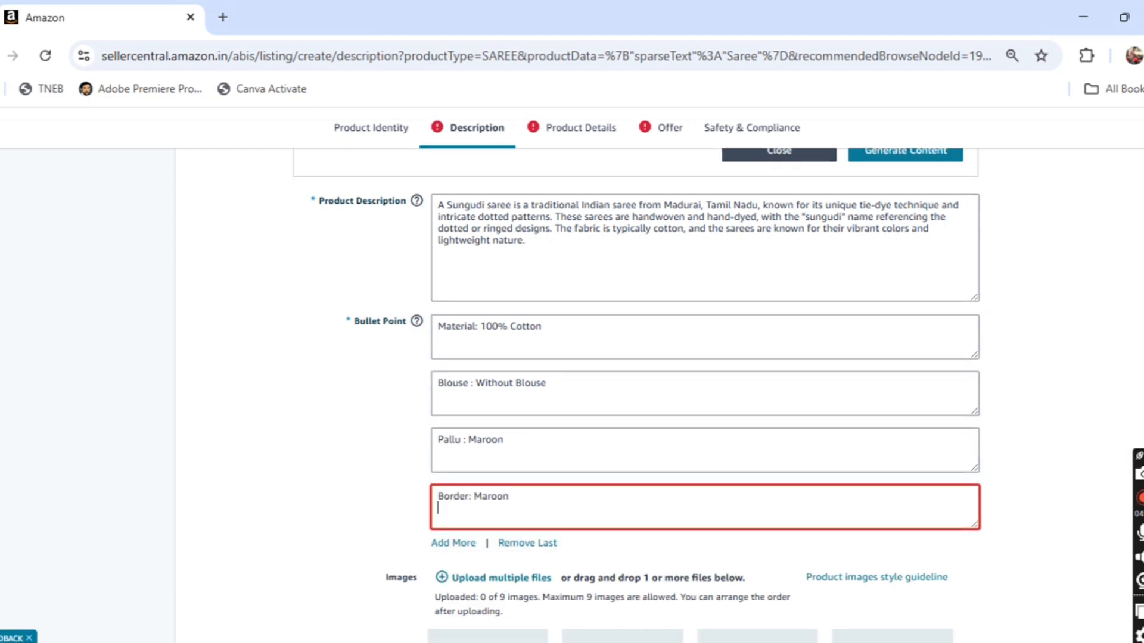
scroll(456, 309, "up", 1)
left_click(456, 310)
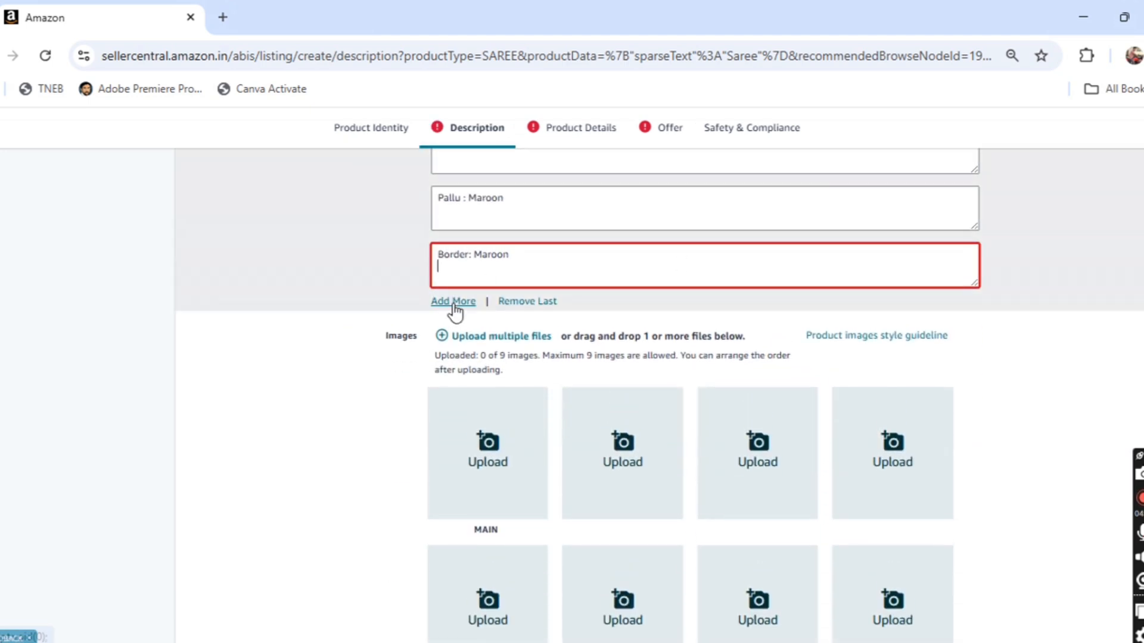
key("alt+Tab")
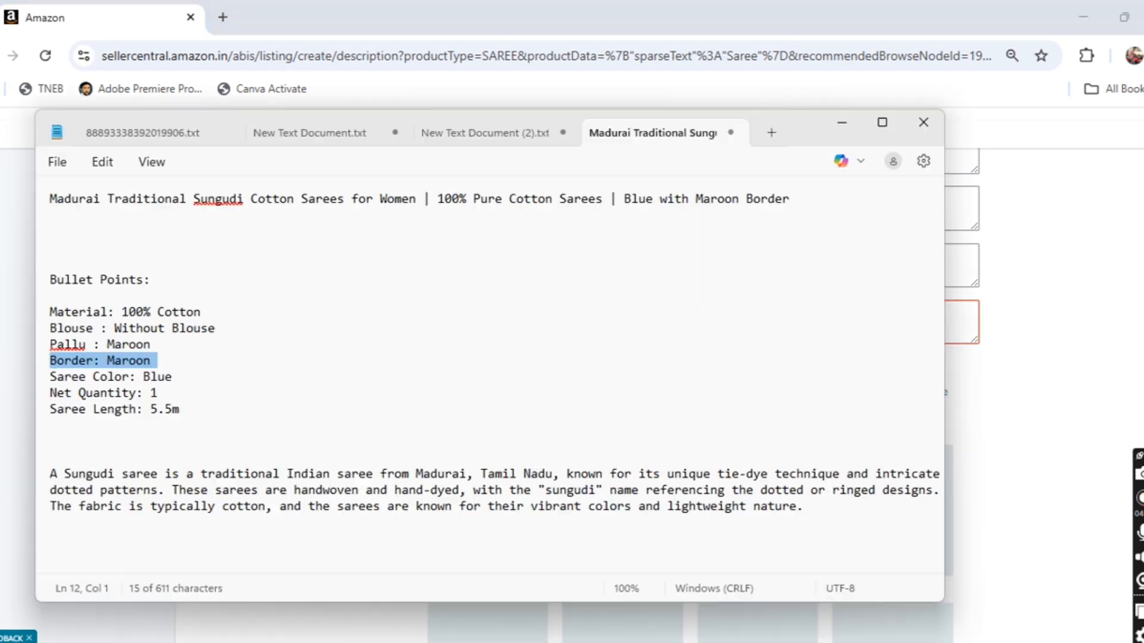
double_click(120, 376)
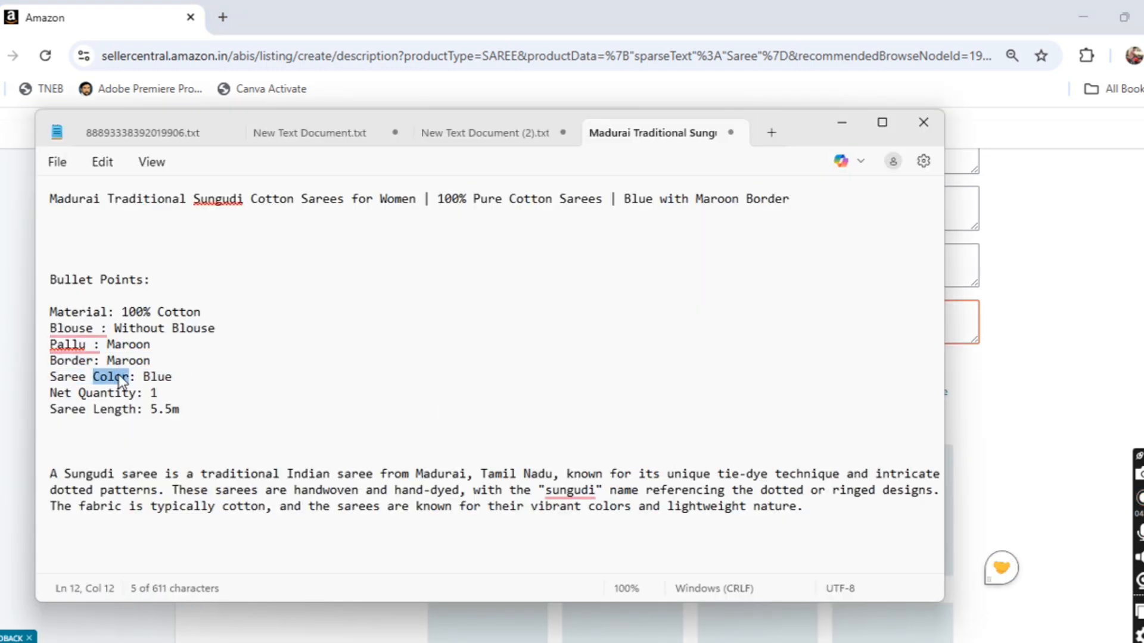
triple_click(121, 376)
key("ctrl+c")
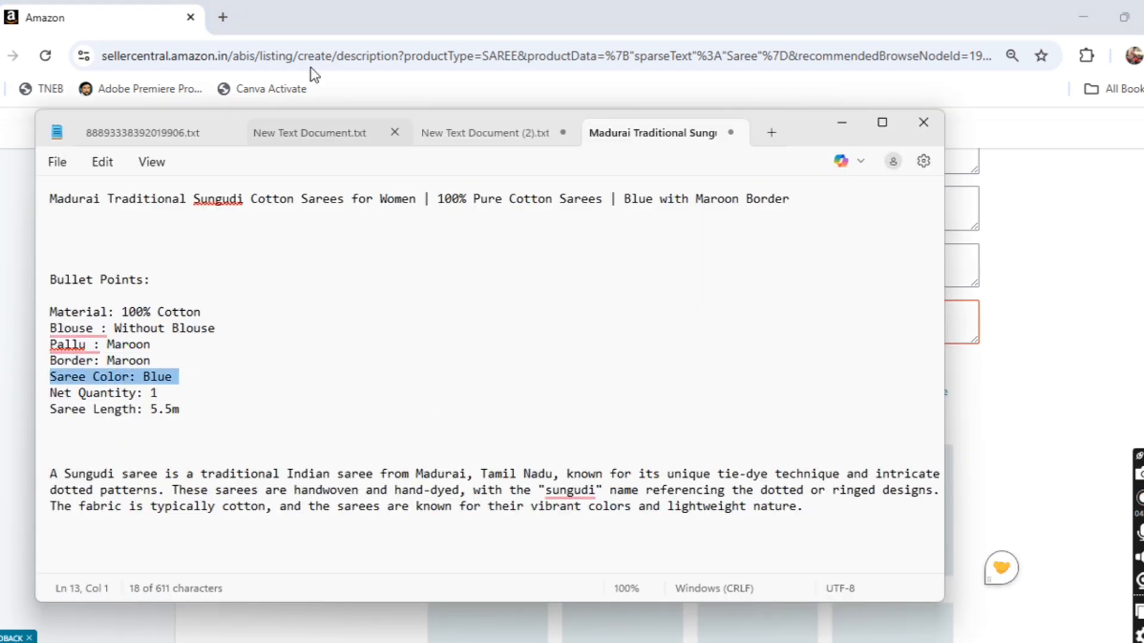
left_click(330, 39)
left_click(478, 324)
key("ctrl+v")
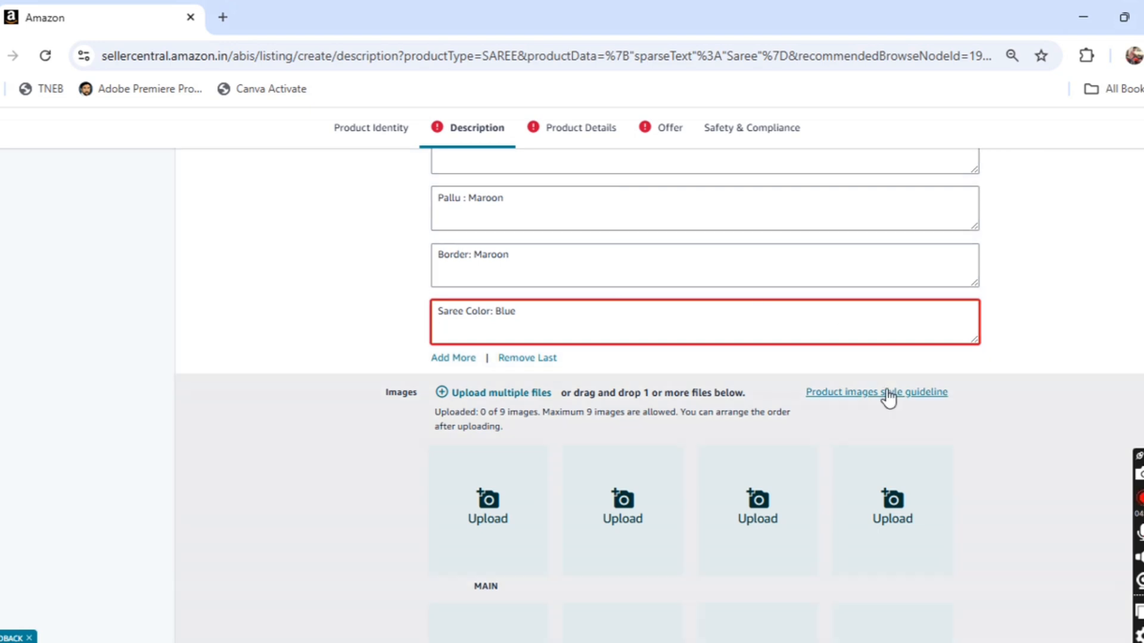
Upload the saree photo wrwwer as the main image, ryyne as the second and rgreeg as the third.
scroll(360, 240, "down", 3)
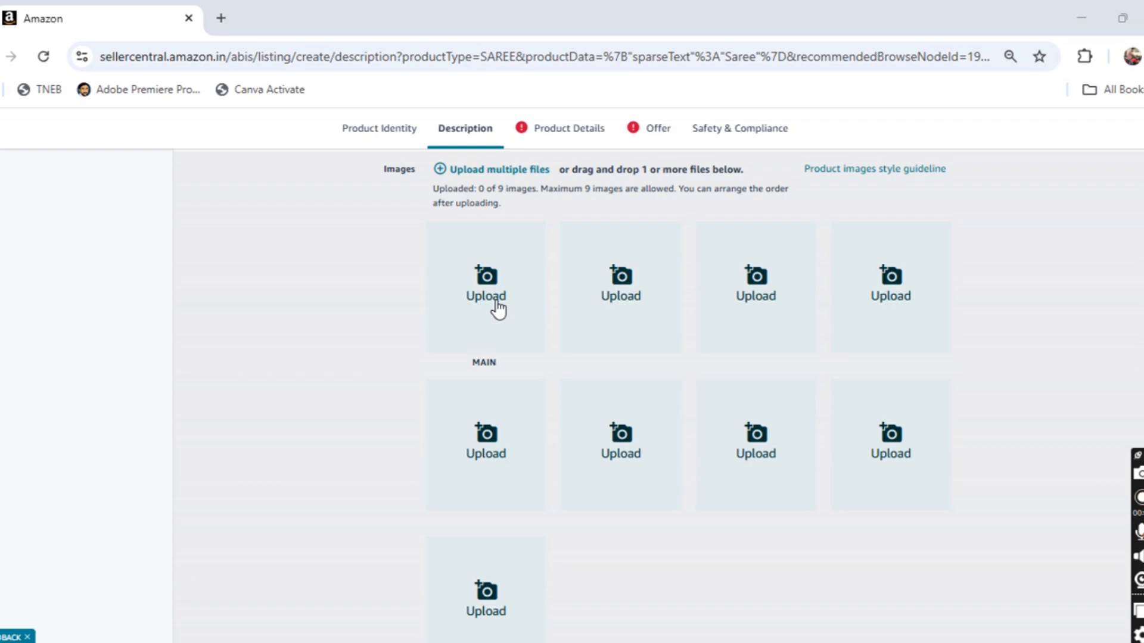
left_click(497, 306)
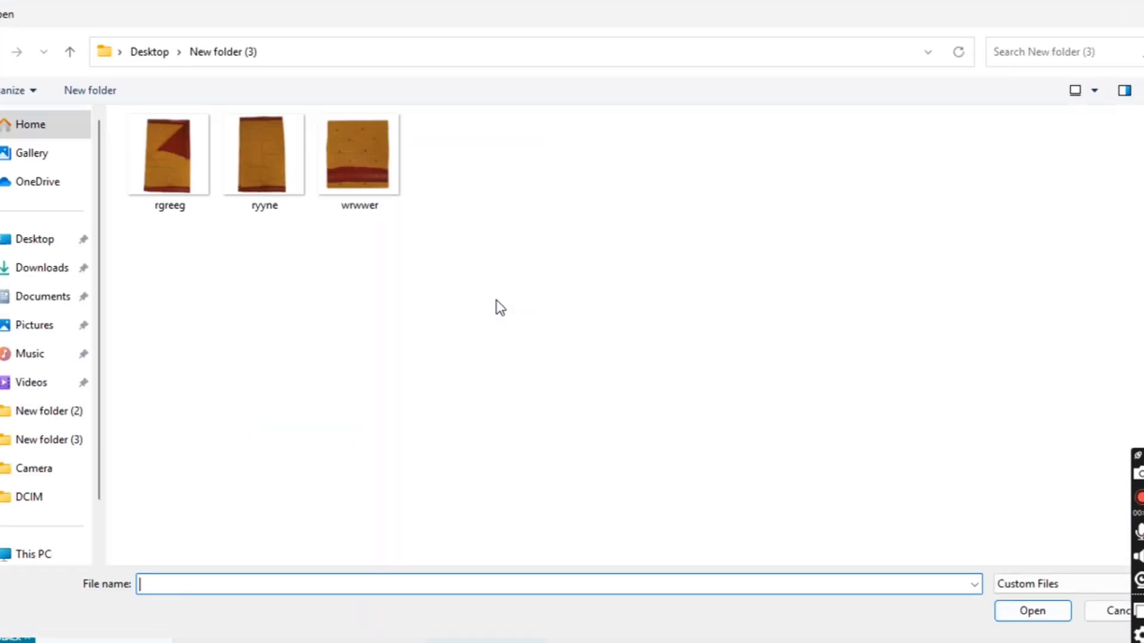
double_click(373, 188)
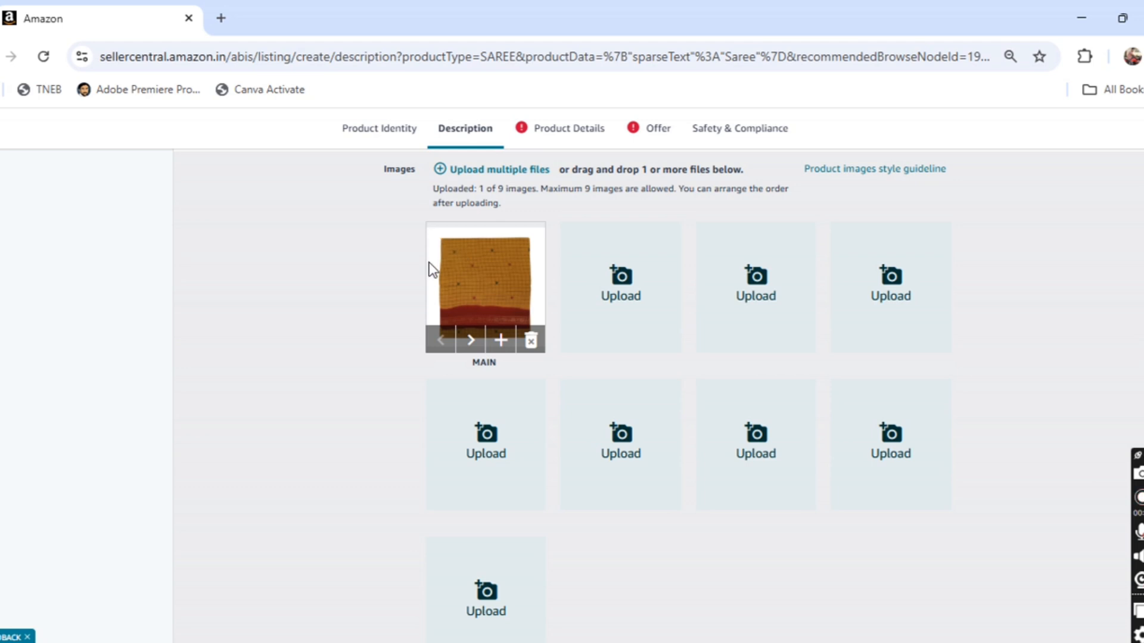
left_click(642, 290)
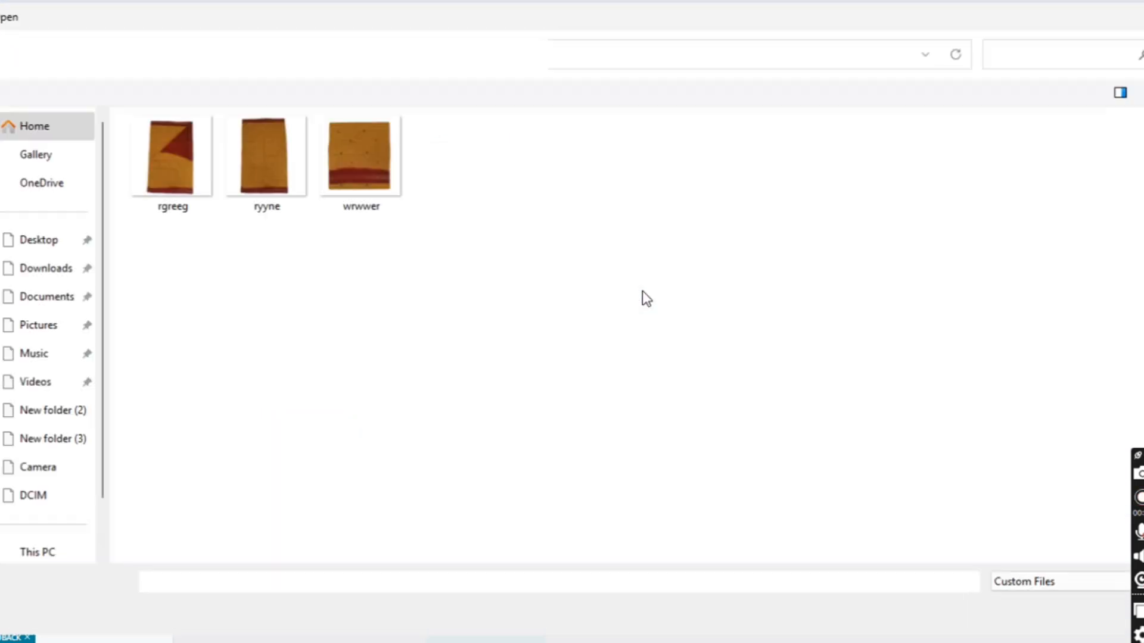
double_click(276, 189)
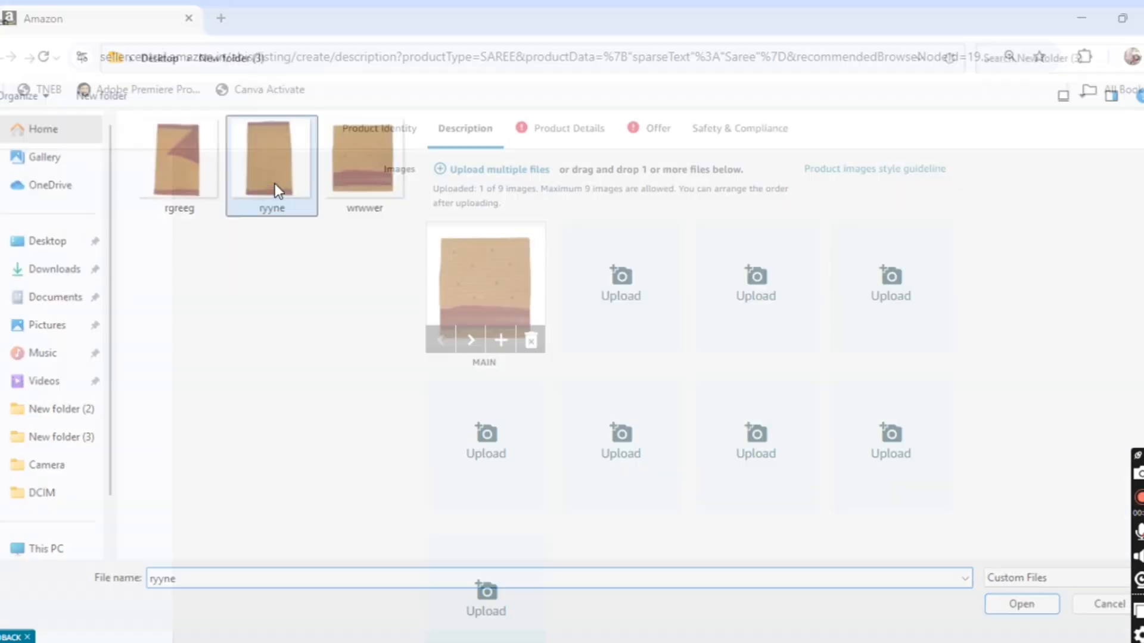
left_click(731, 298)
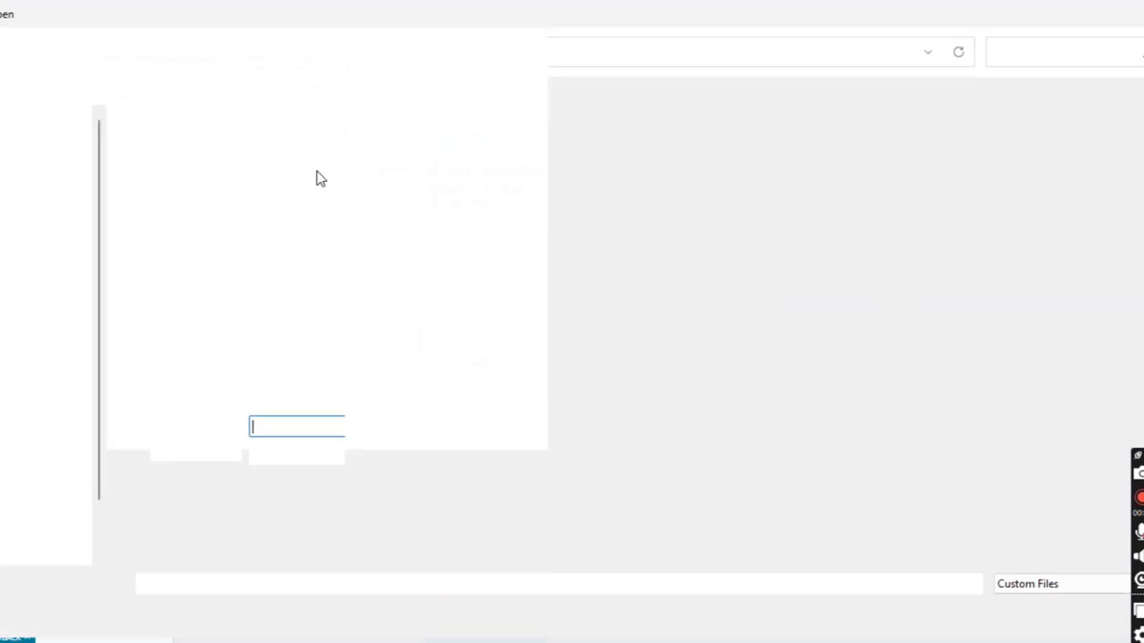
double_click(185, 162)
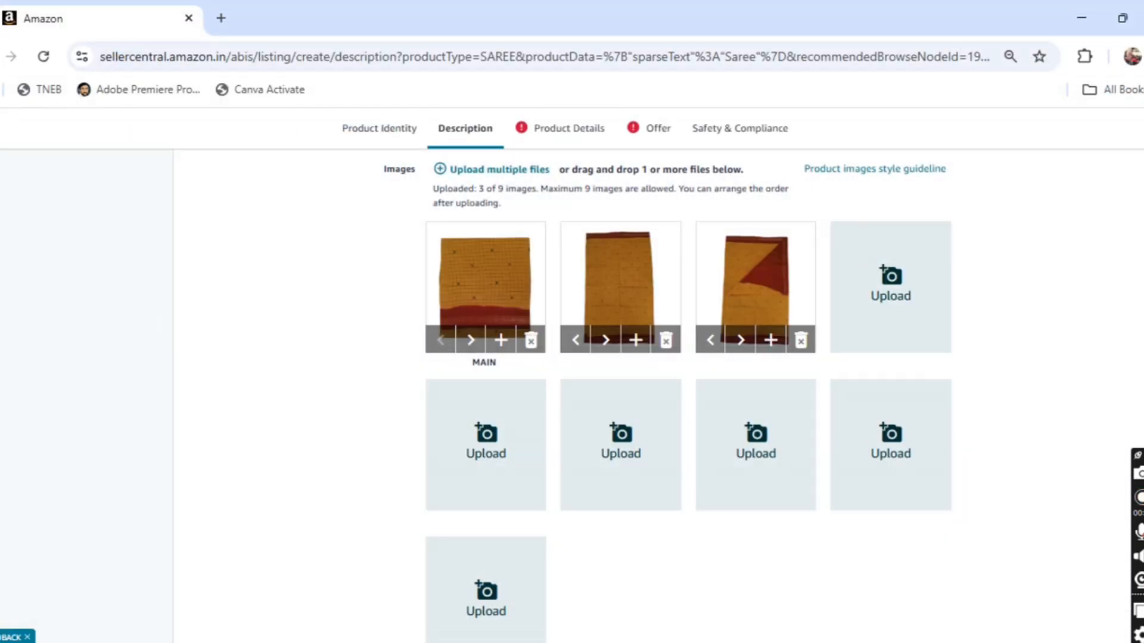
scroll(656, 387, "down", 5)
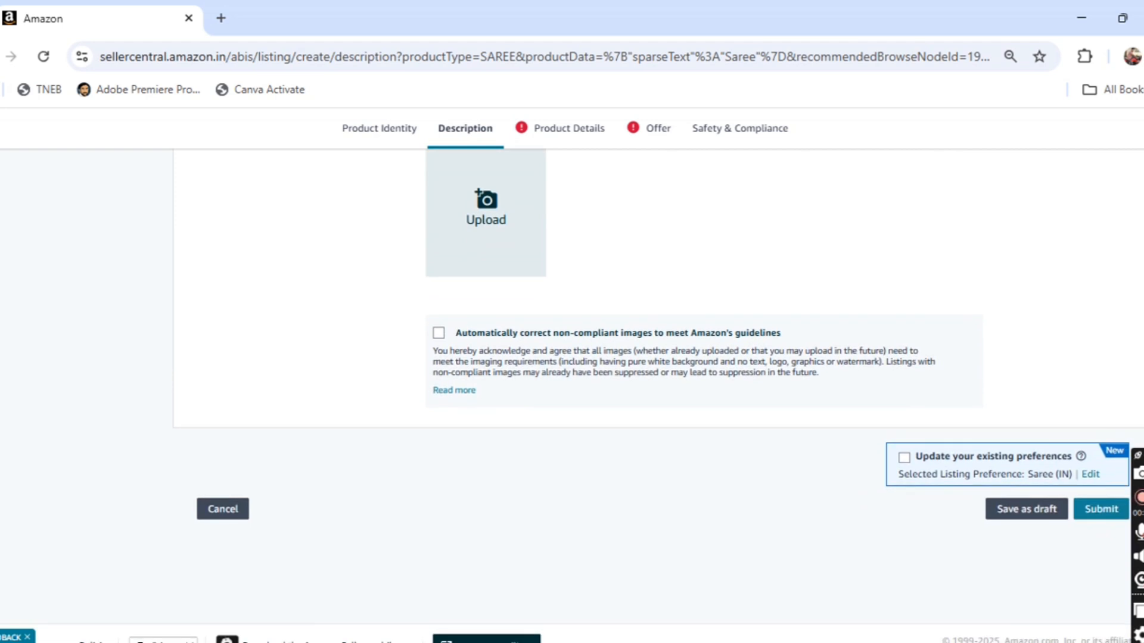
scroll(655, 388, "up", 15)
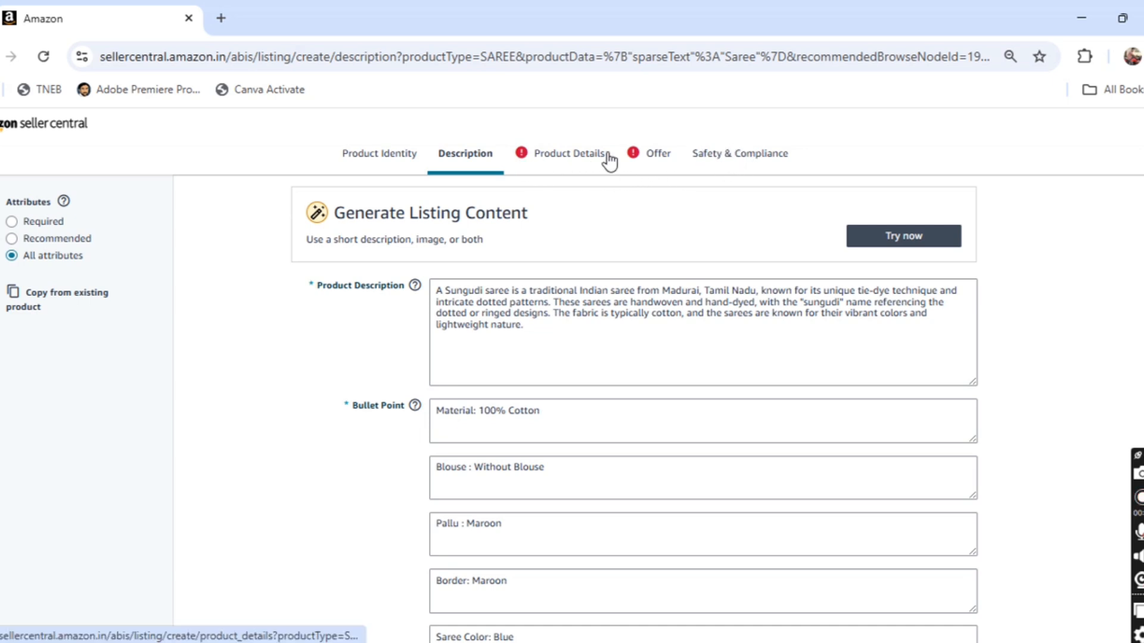
In the product details, keep all attributes shown and set the model name to Yellow_Sungudi.
left_click(573, 167)
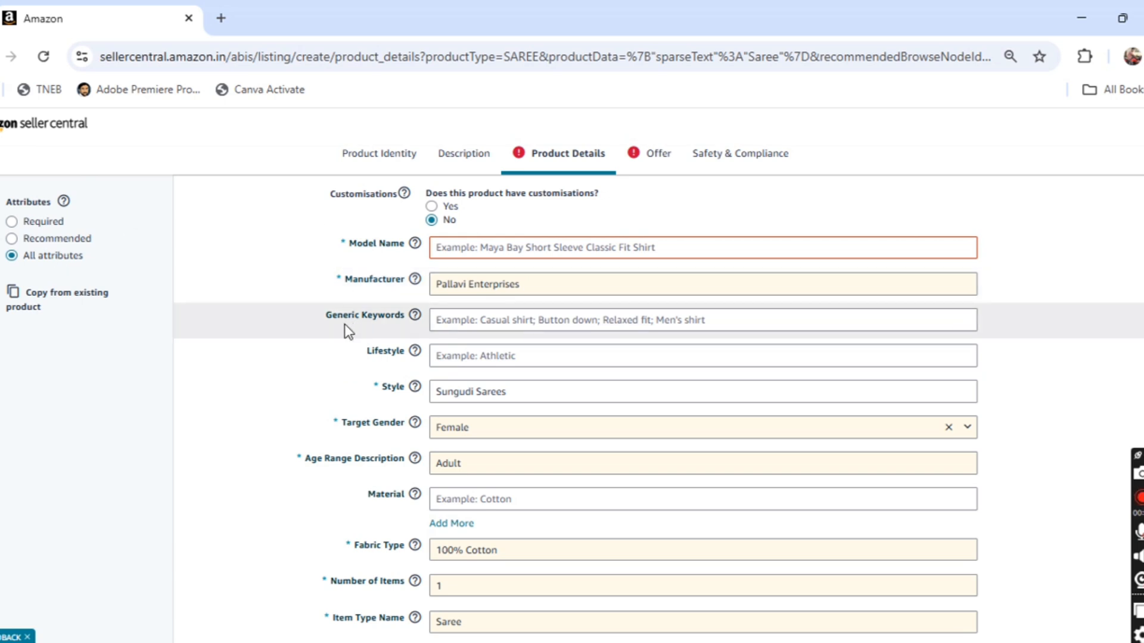
left_click(12, 223)
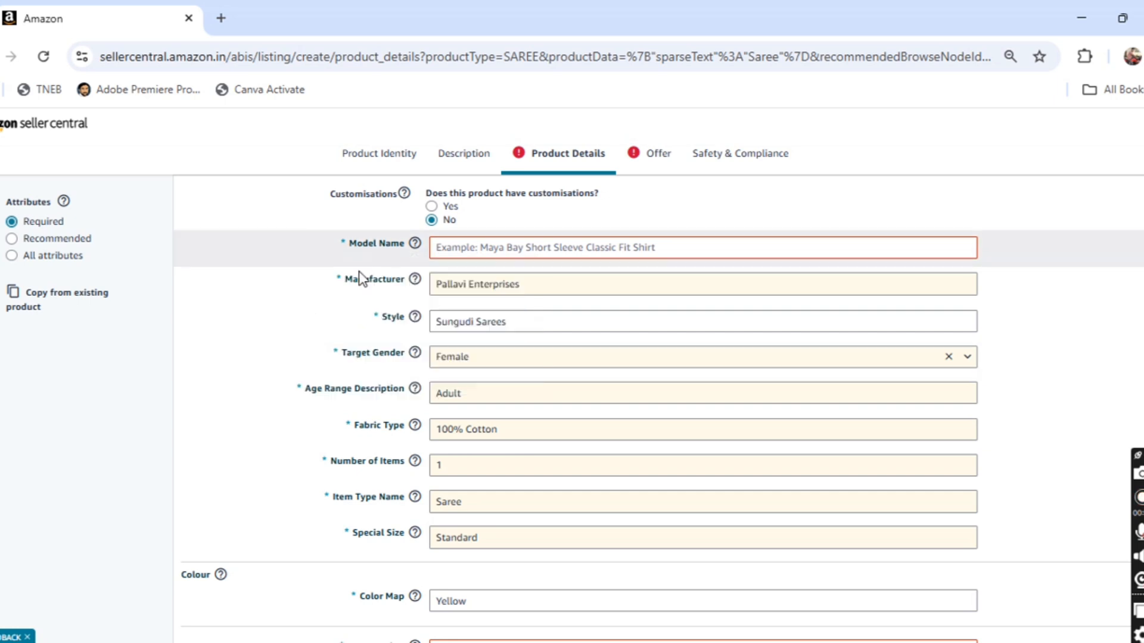
left_click(12, 256)
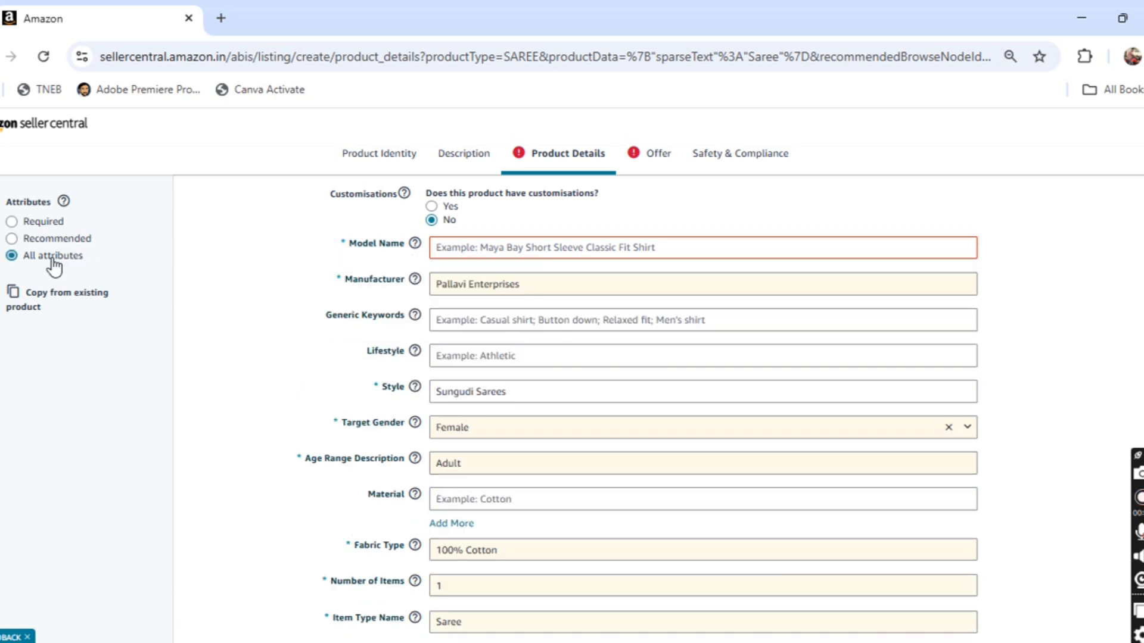
left_click(494, 240)
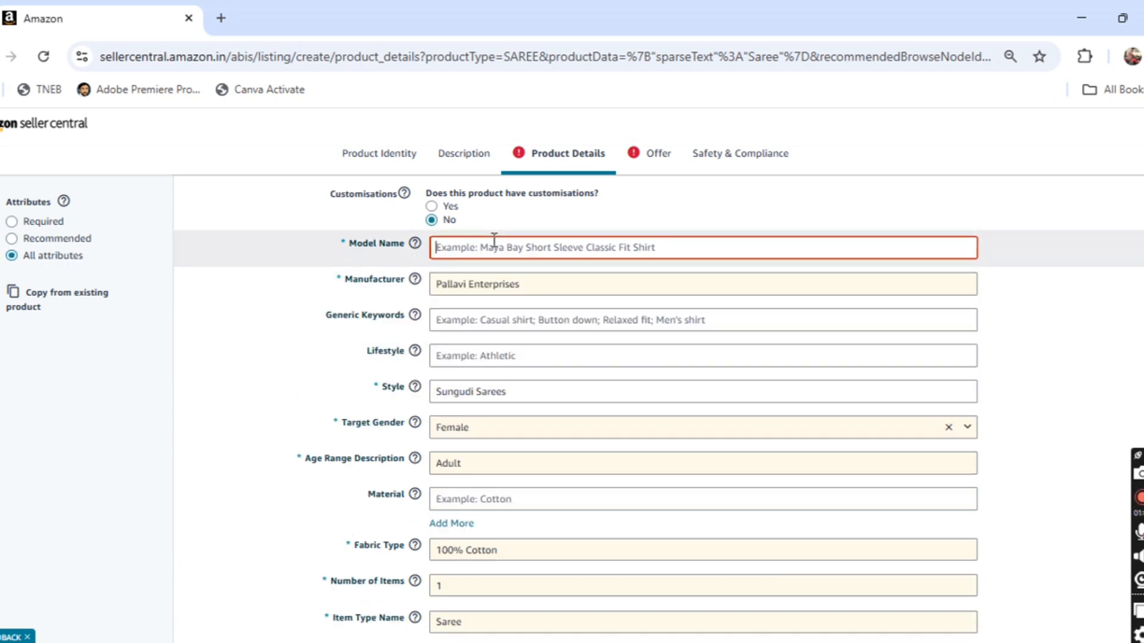
type("Yellow_Sungudi")
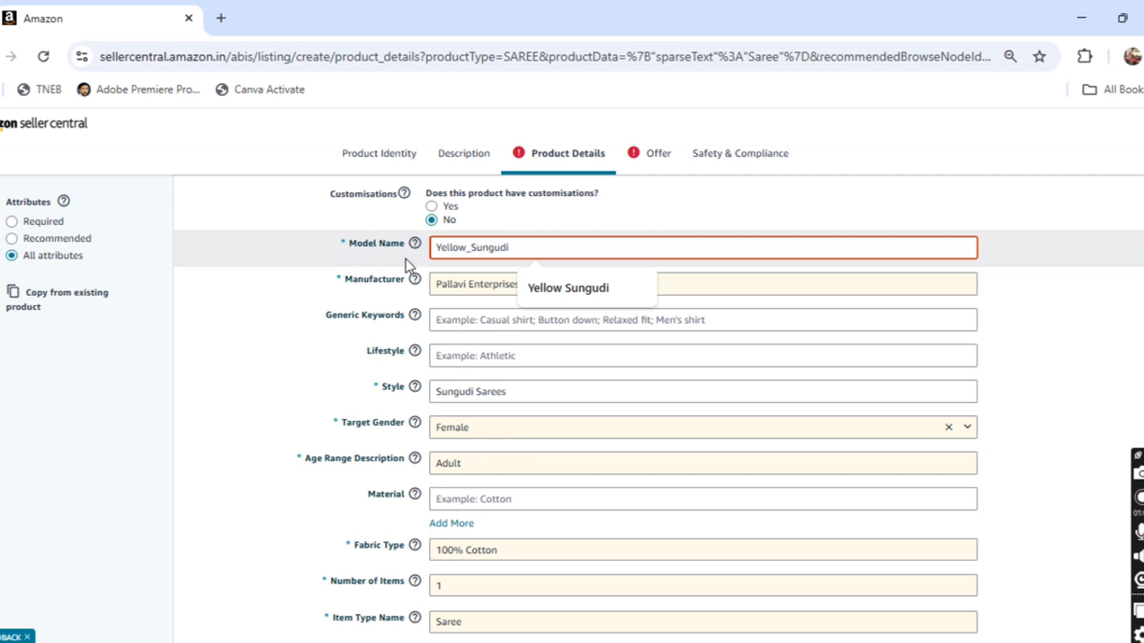
left_click(1053, 249)
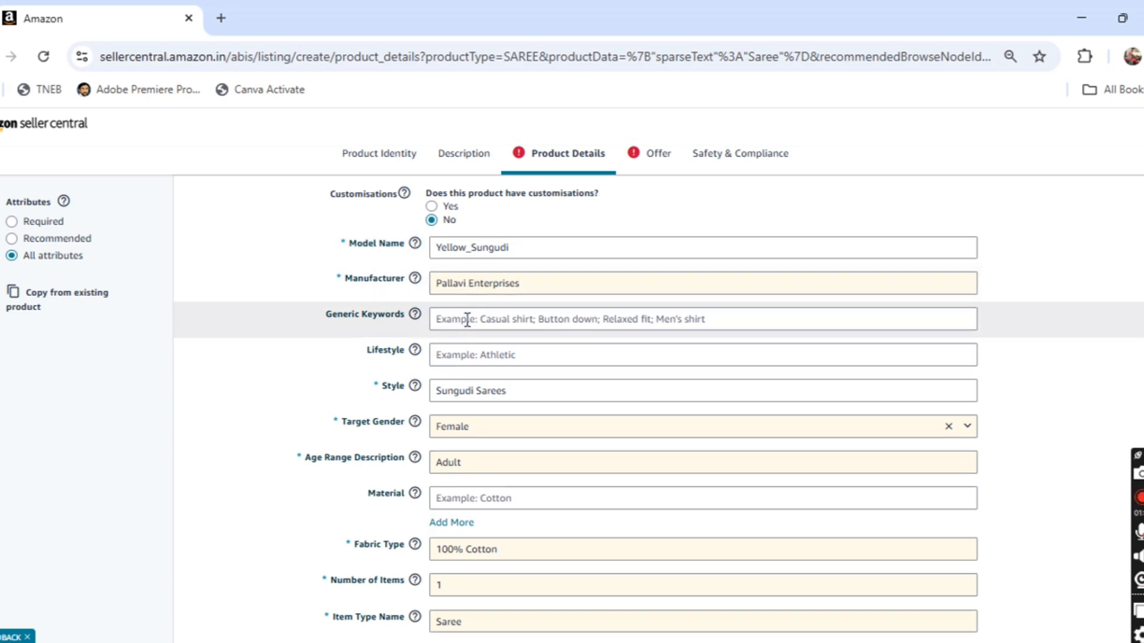
Check the style entry and set the saree's material to Cotton.
left_click(469, 393)
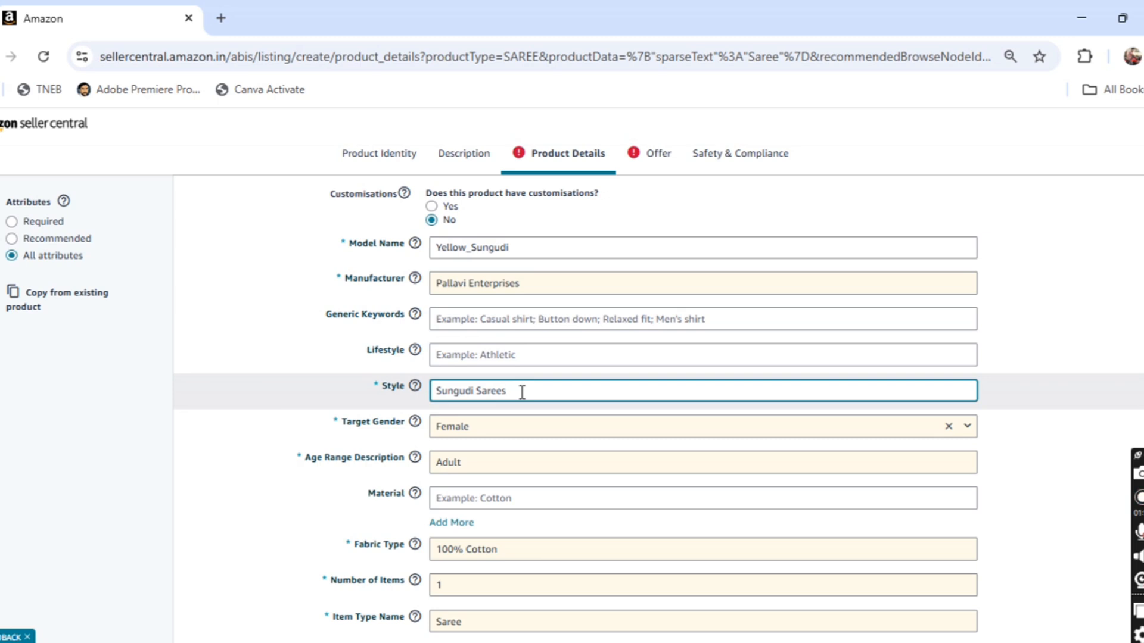
left_click_drag(521, 392, 426, 392)
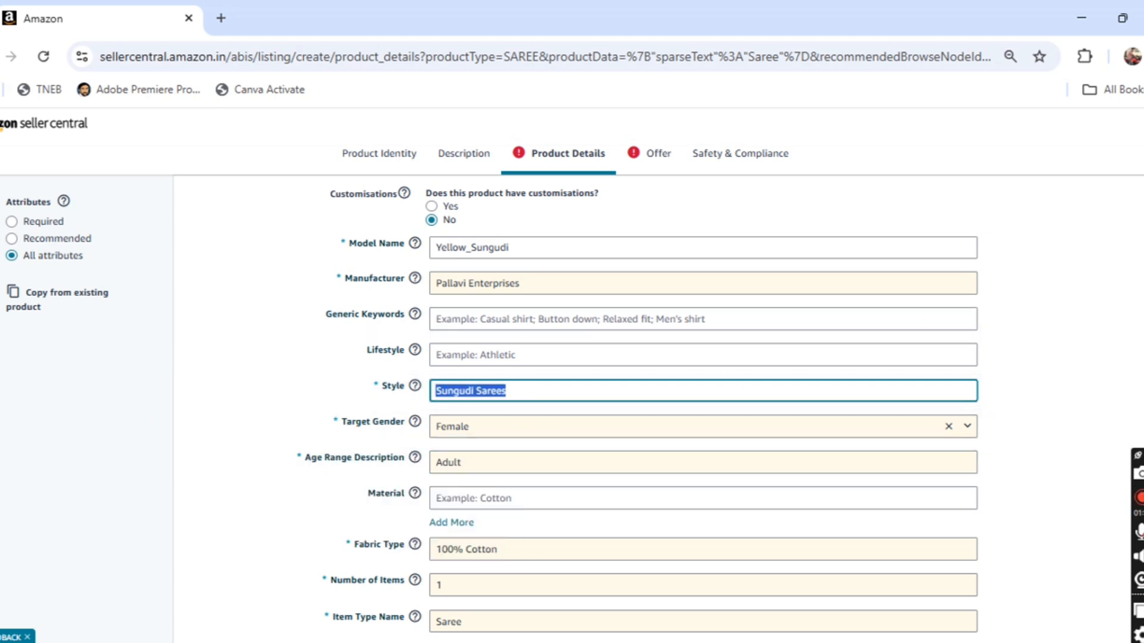
scroll(574, 467, "down", 4)
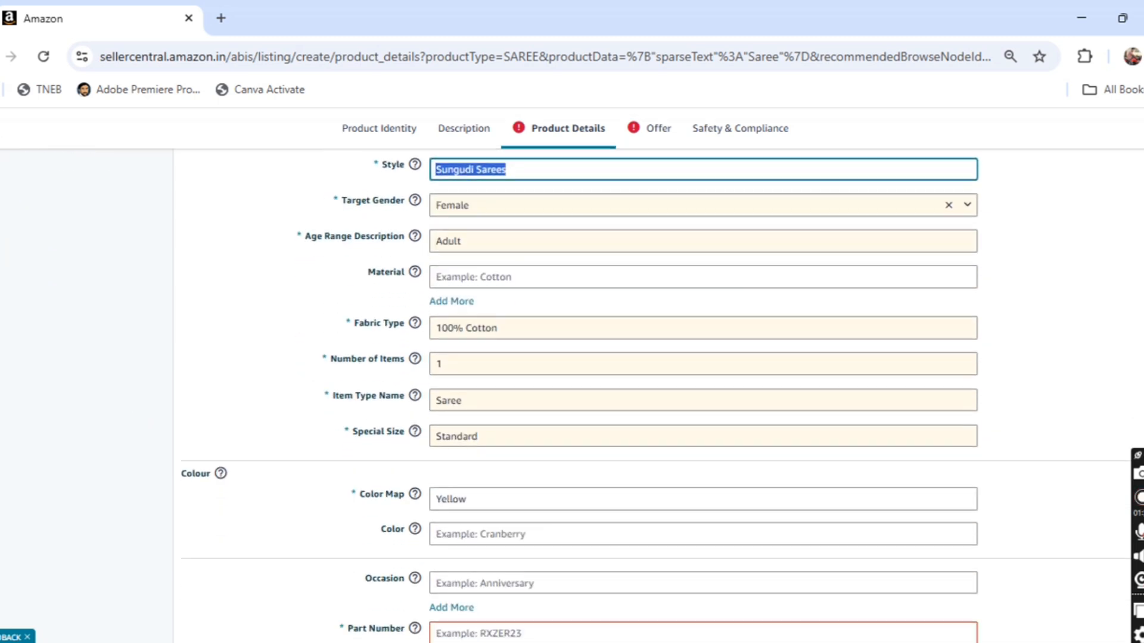
left_click(521, 280)
left_click(548, 317)
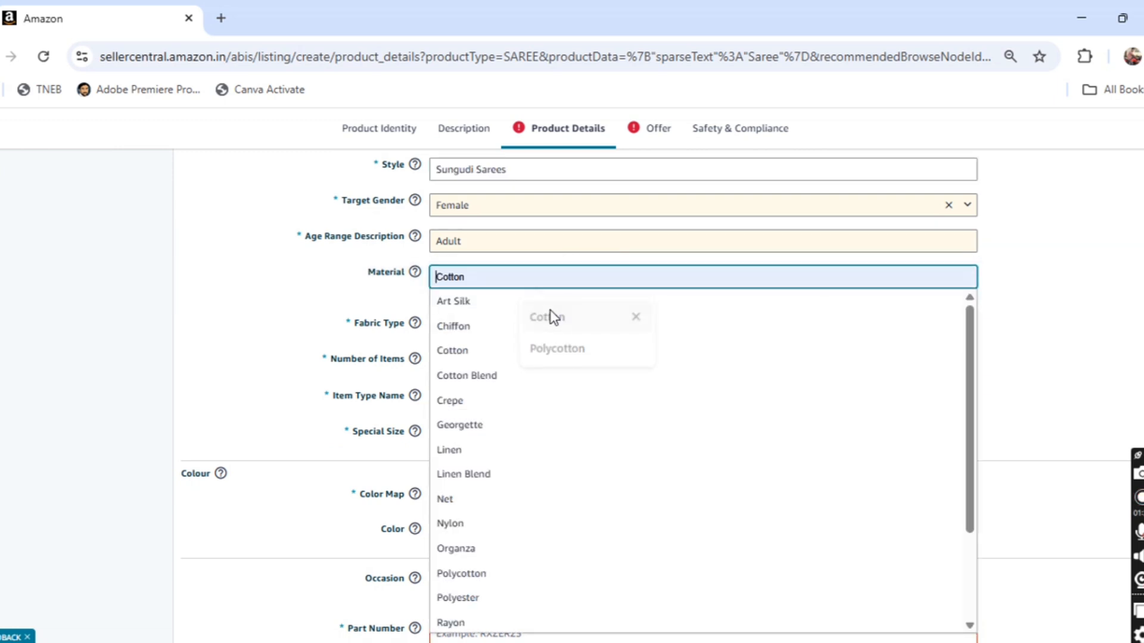
left_click(1090, 236)
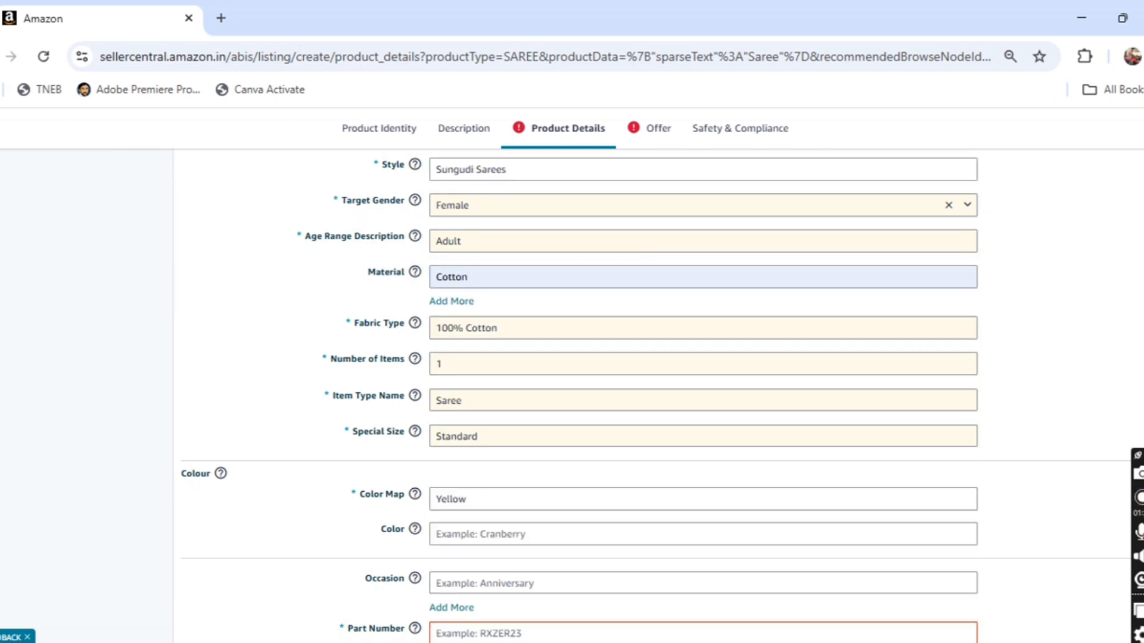
Check the size and color map entries and set the saree's occasion to Festival.
scroll(793, 233, "down", 2)
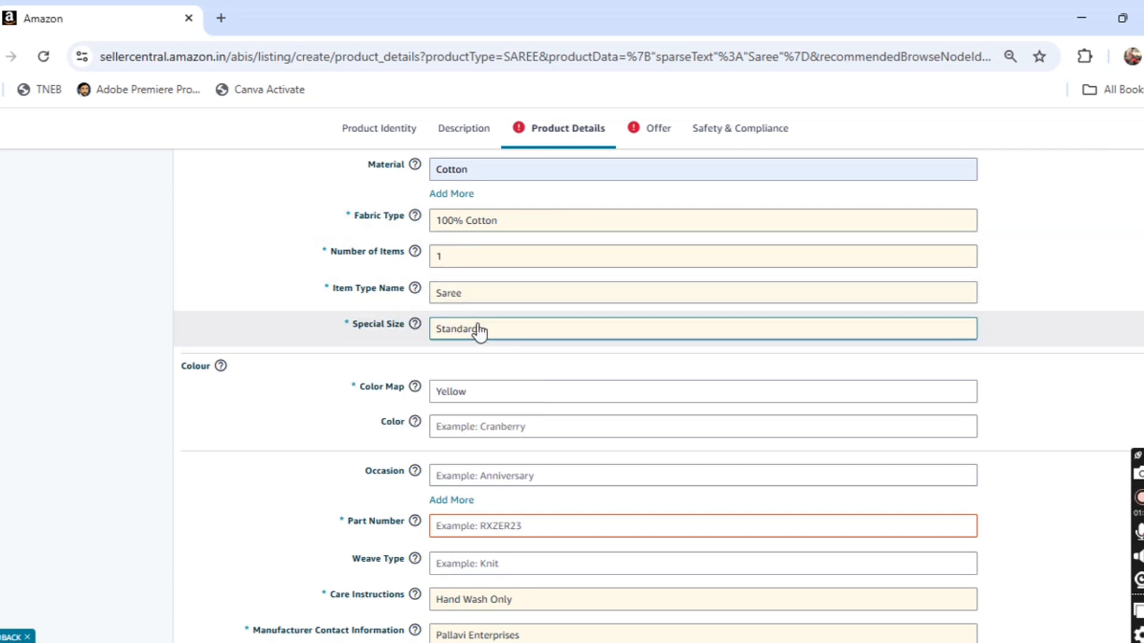
mouse_move(415, 323)
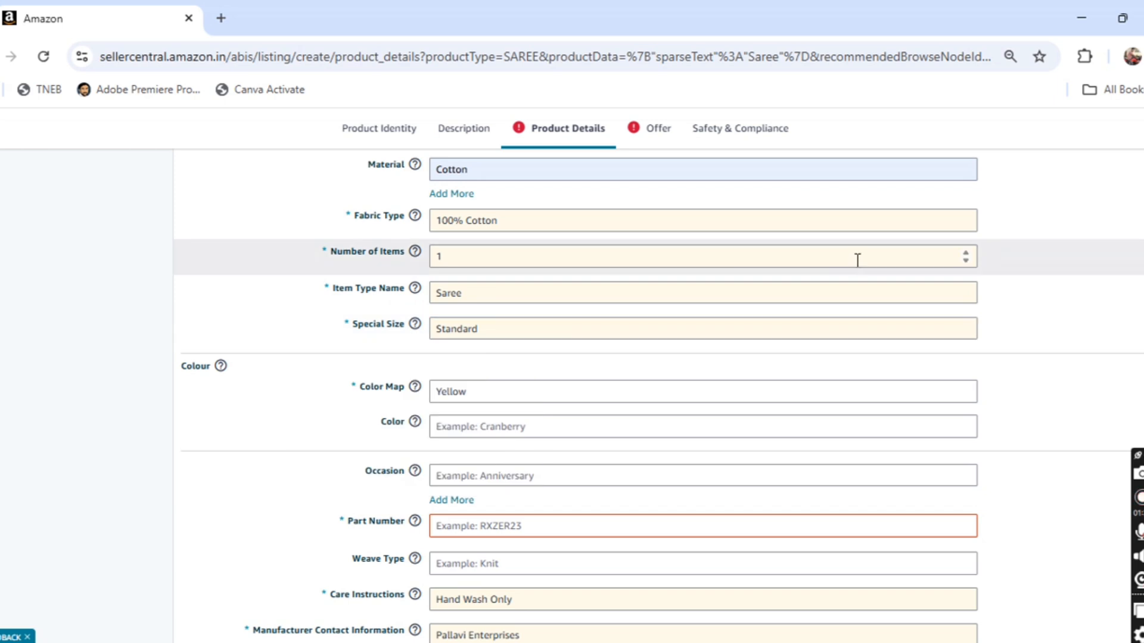
scroll(858, 258, "down", 3)
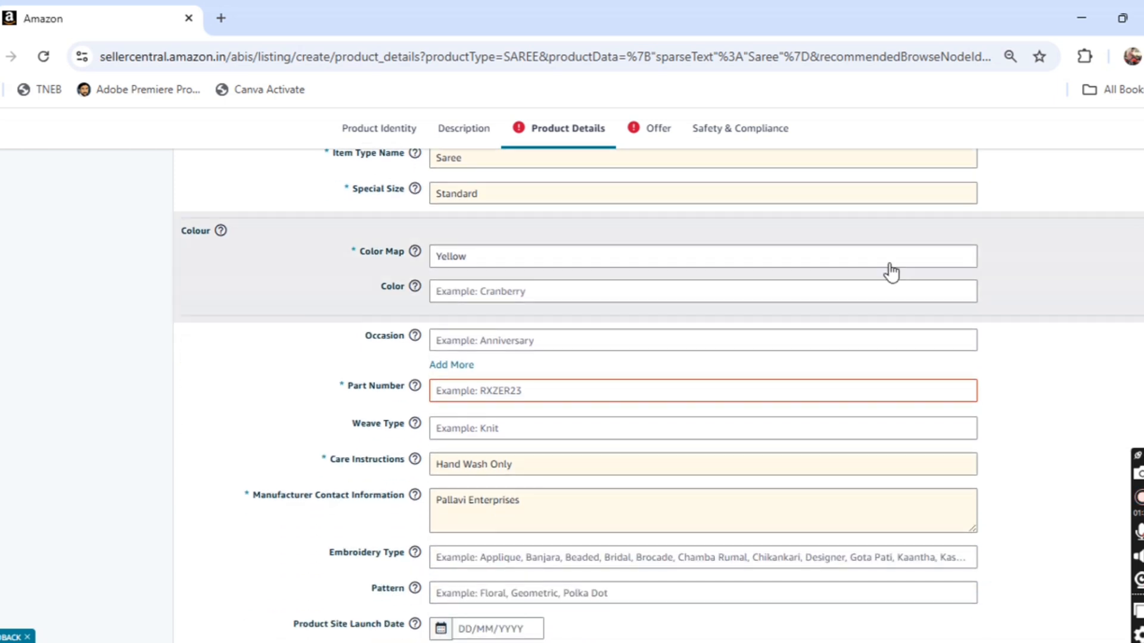
left_click(464, 261)
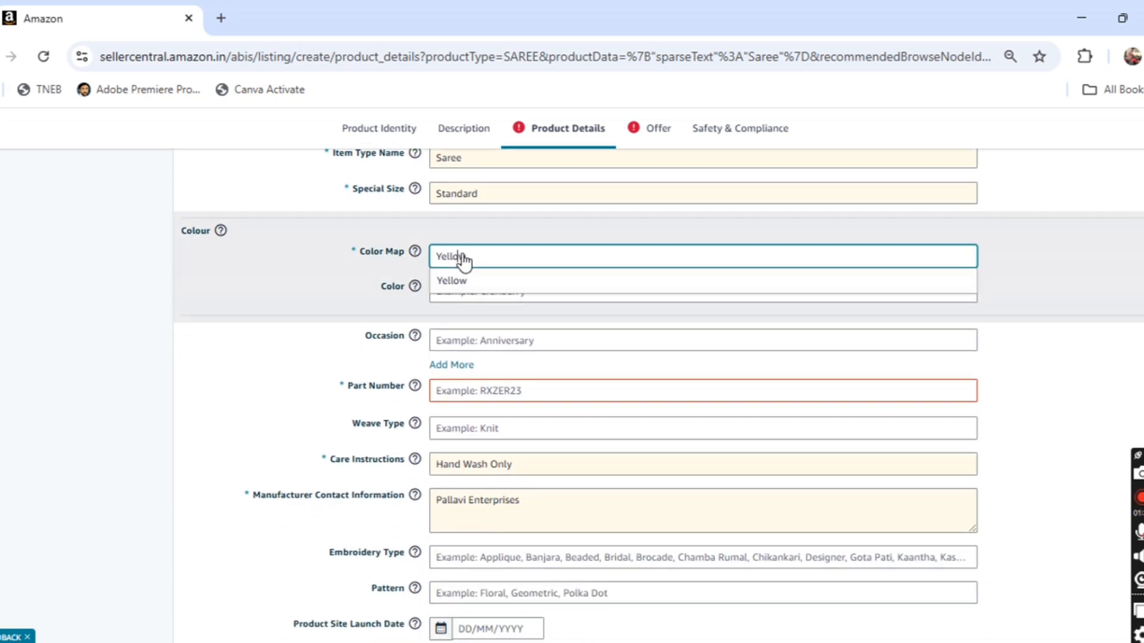
left_click(301, 259)
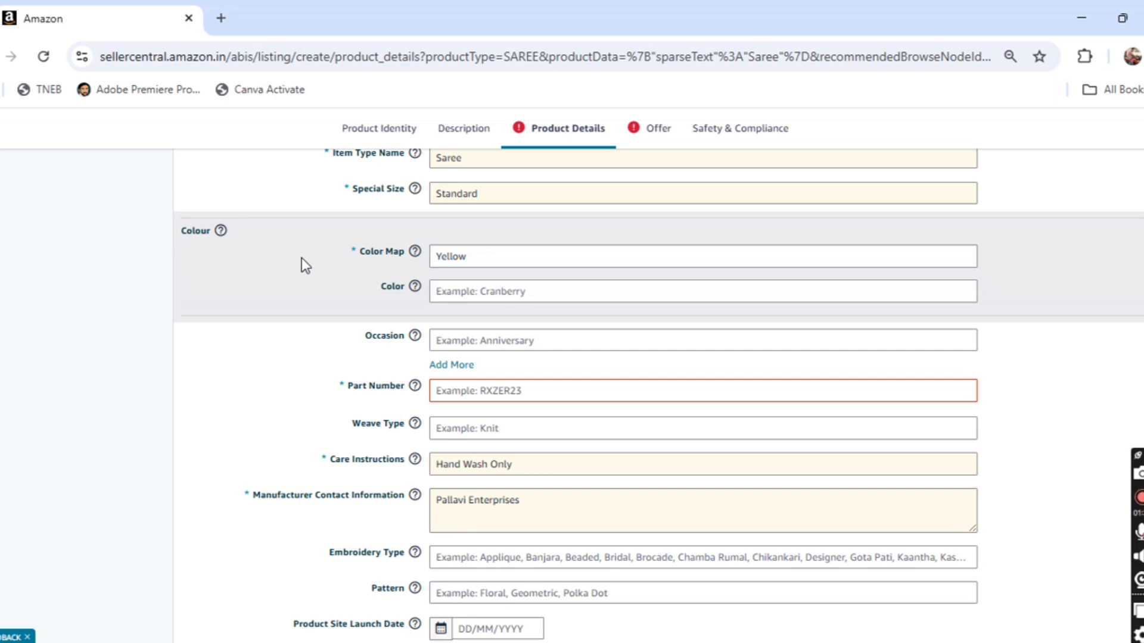
left_click(485, 346)
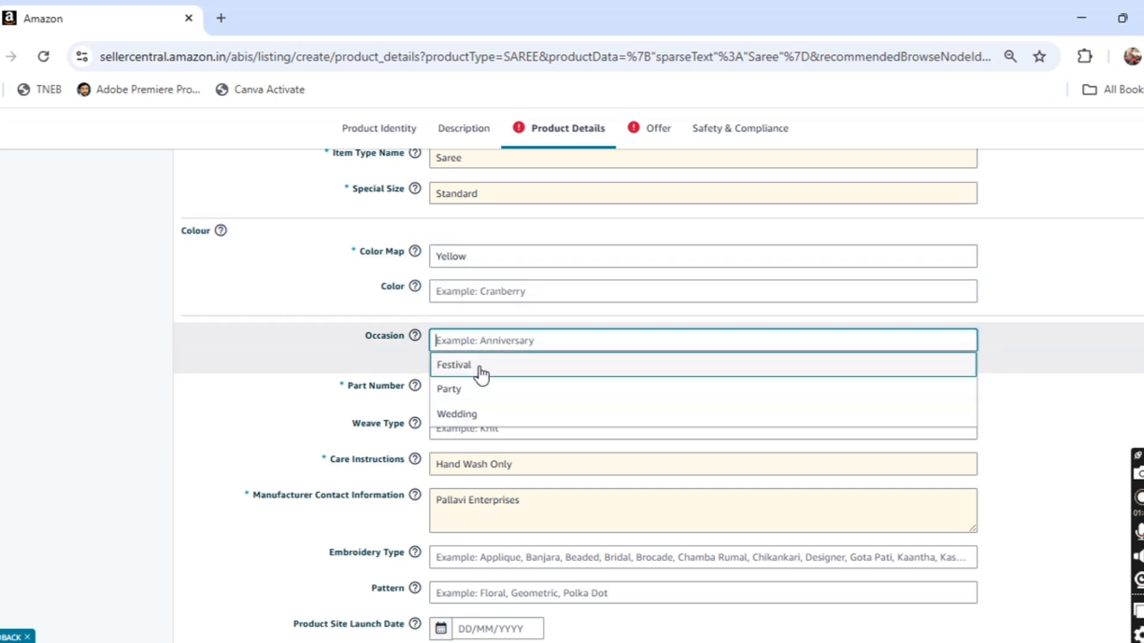
left_click(481, 372)
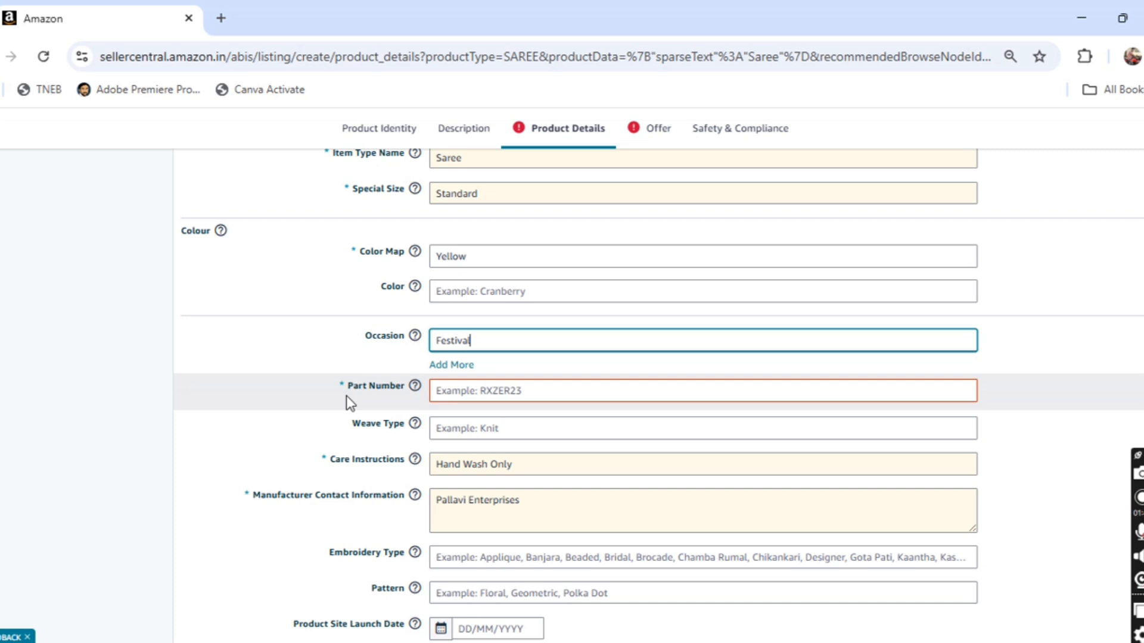
Enter YS491 as the part number and check the manufacturer contact information.
left_click(477, 395)
type("YS491")
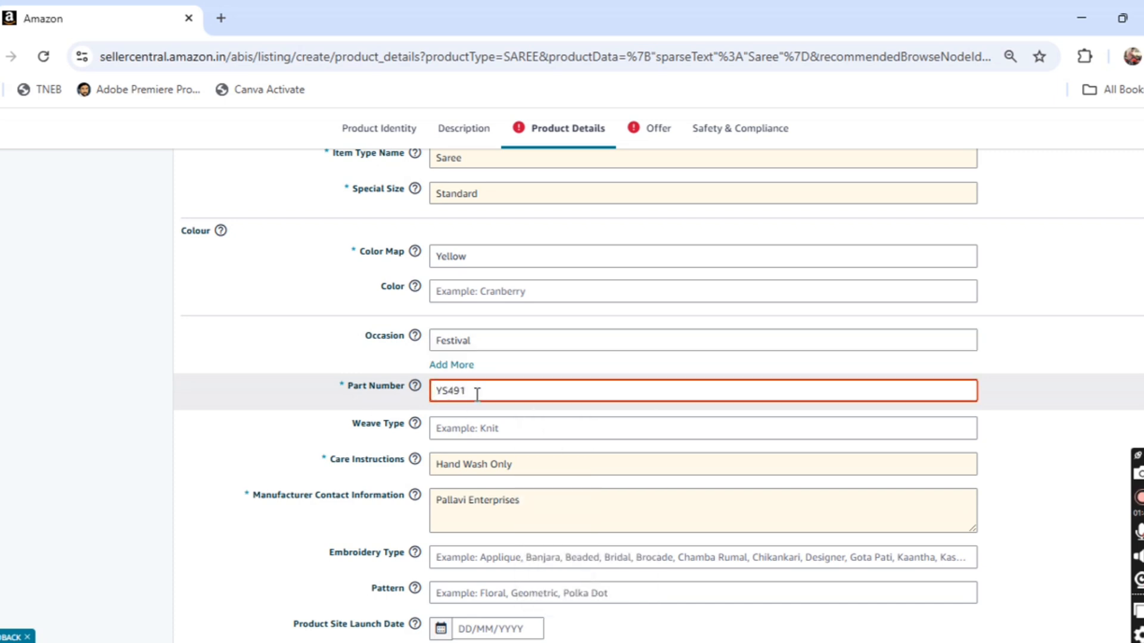
scroll(1065, 312, "down", 4)
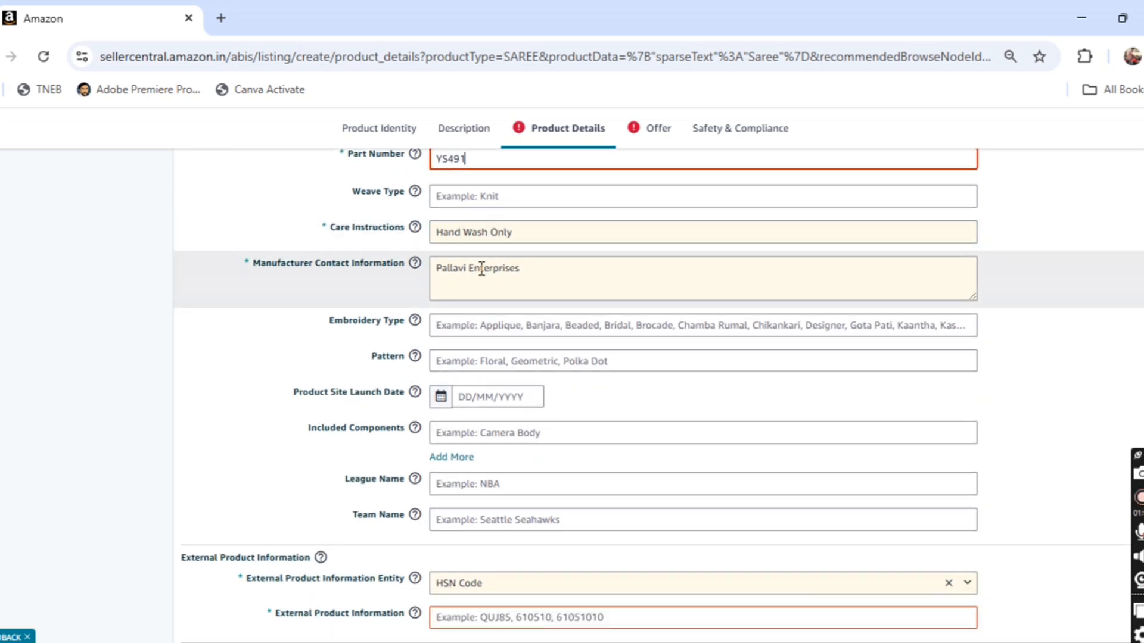
left_click(539, 271)
left_click(1085, 280)
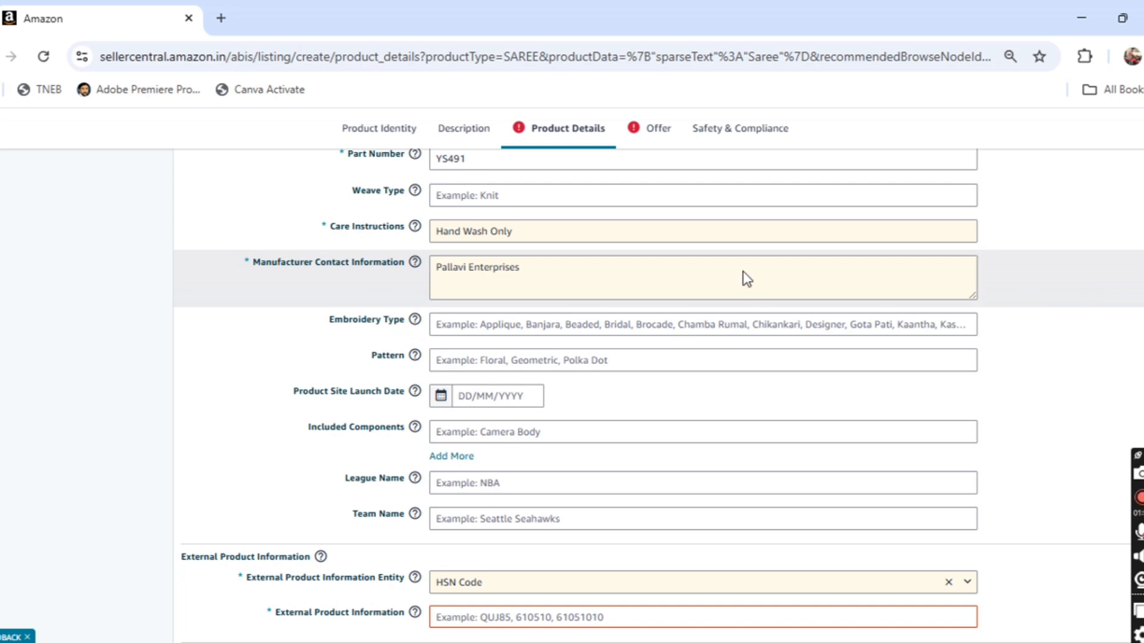
Check the external product information entity and search Google in a new tab for "hsn code for cotton sarees".
scroll(656, 396, "down", 1)
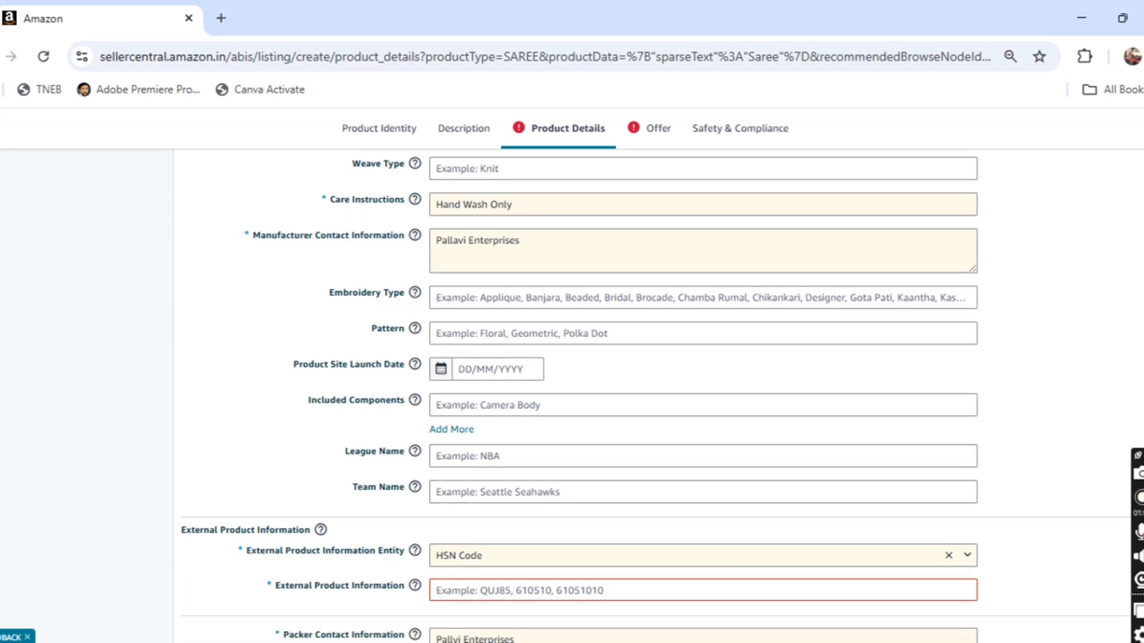
scroll(615, 296, "down", 4)
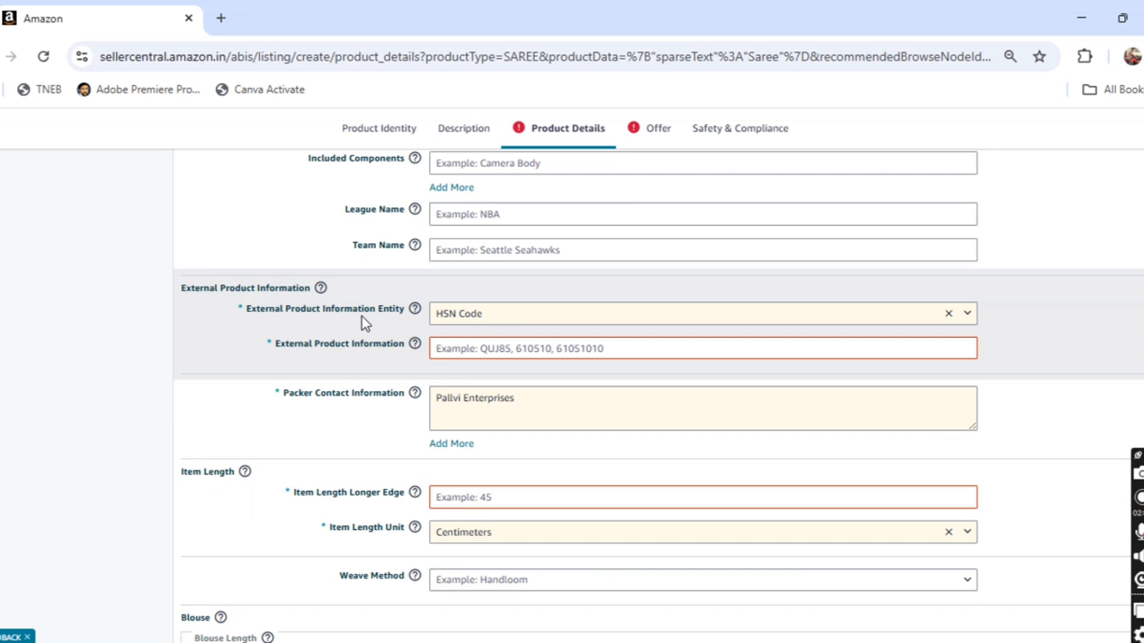
left_click(455, 312)
left_click(495, 321)
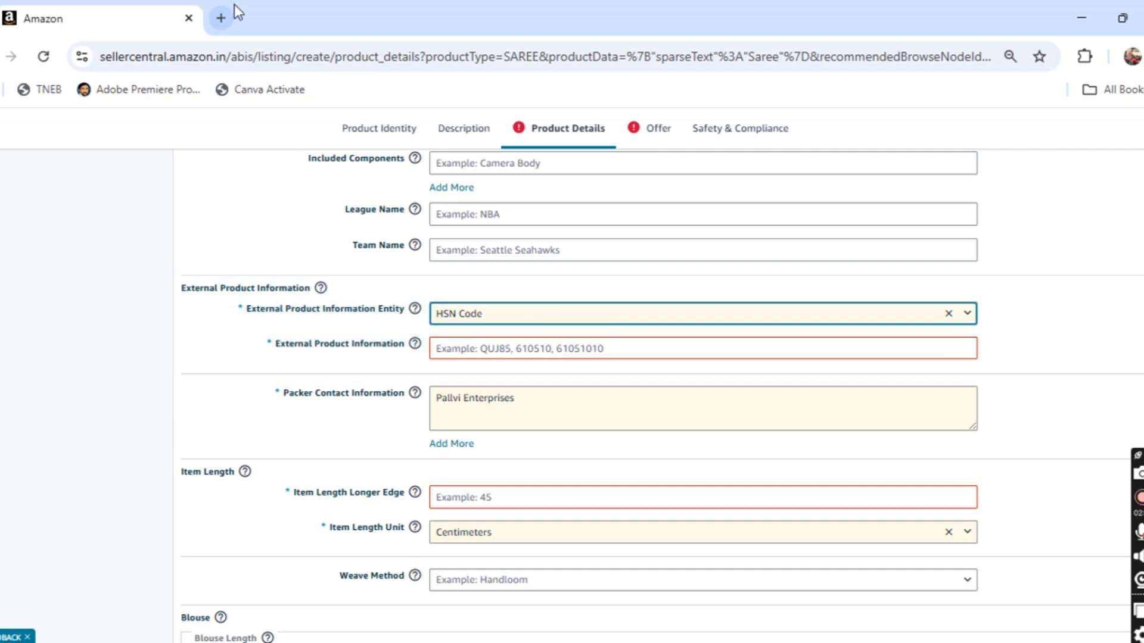
left_click(225, 6)
type("hsn")
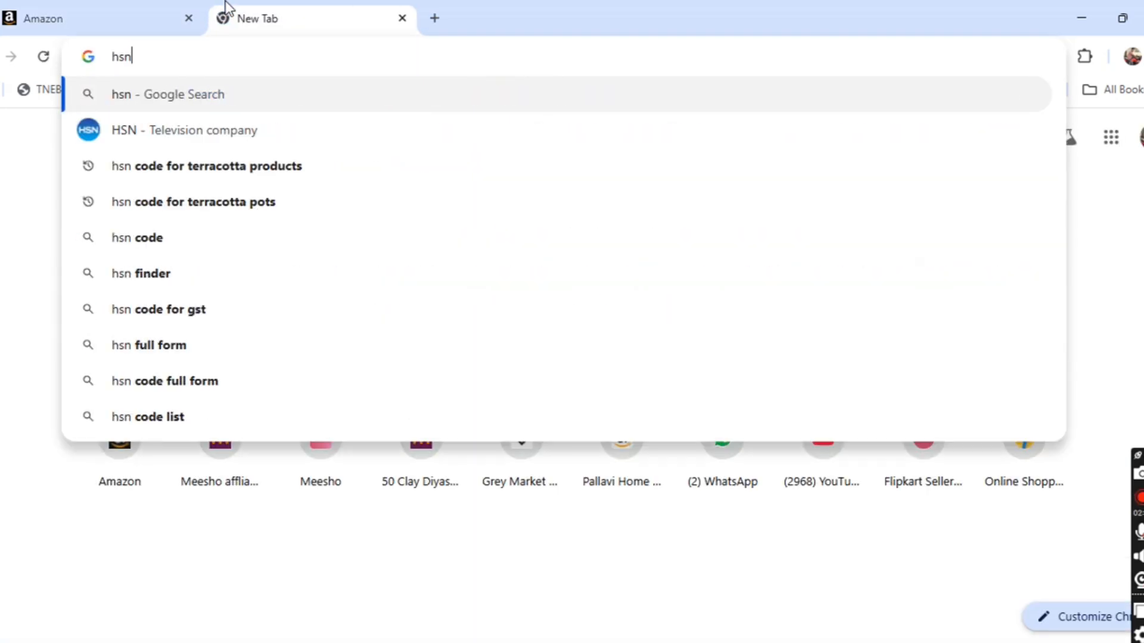
type(" code for ")
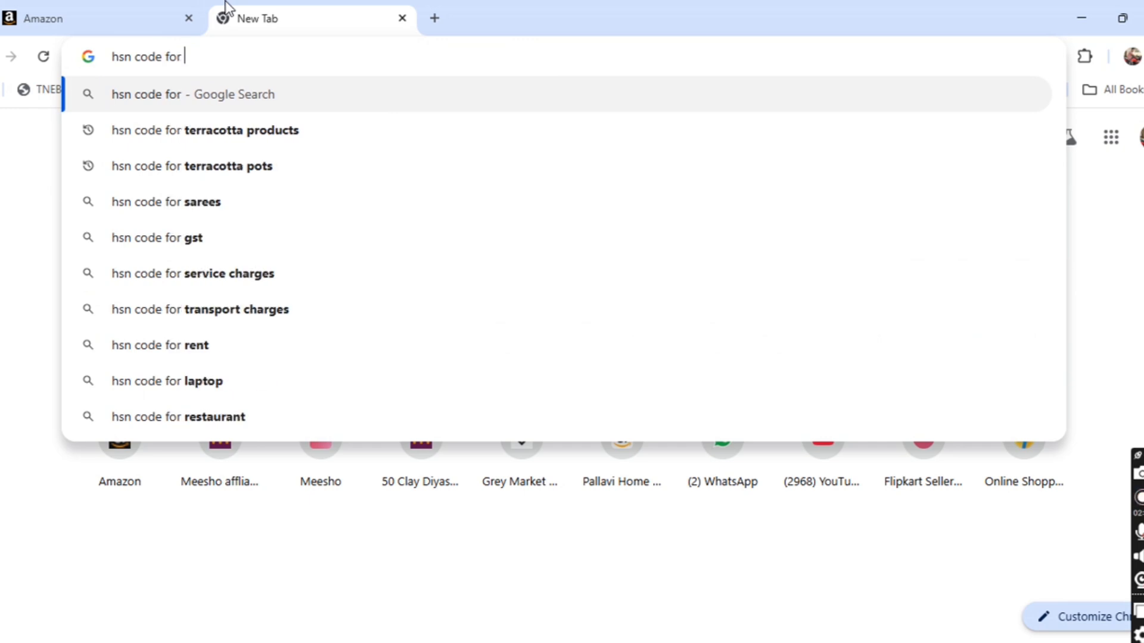
type("Cotton S")
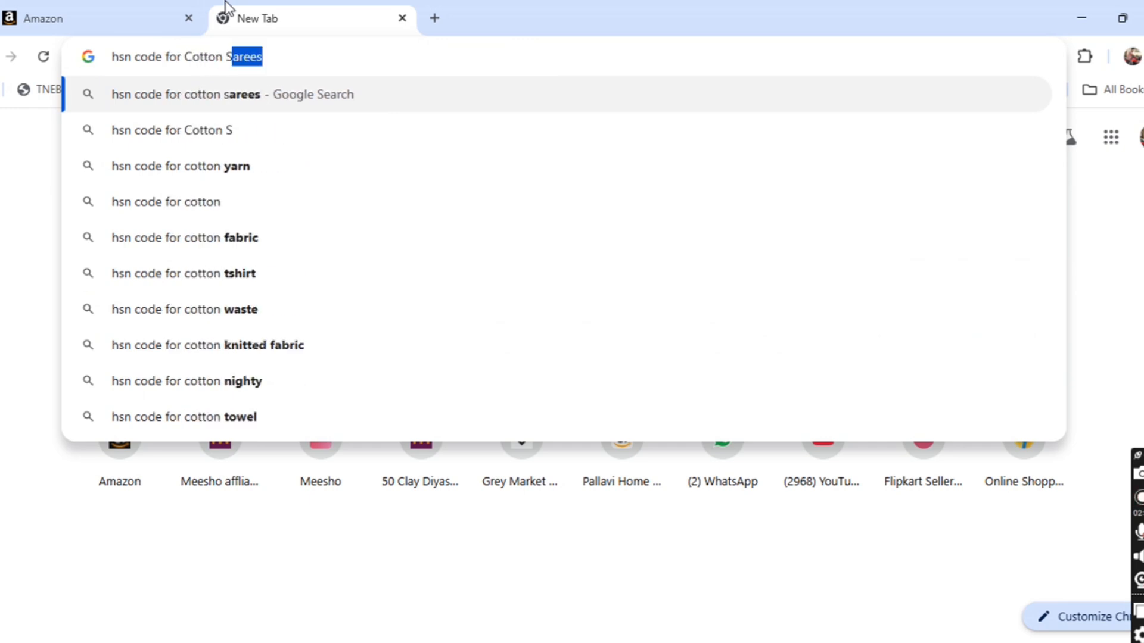
type("arees")
key("Return")
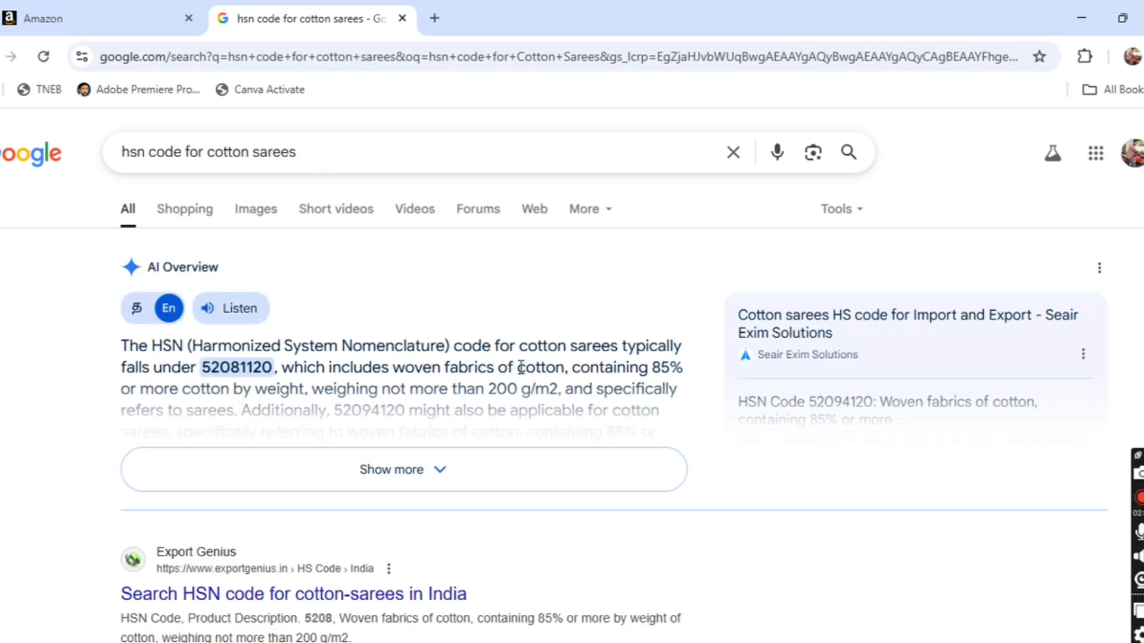
Copy the HSN code 52081120 from the search results into the listing's external product information value.
double_click(229, 367)
key("ctrl+c")
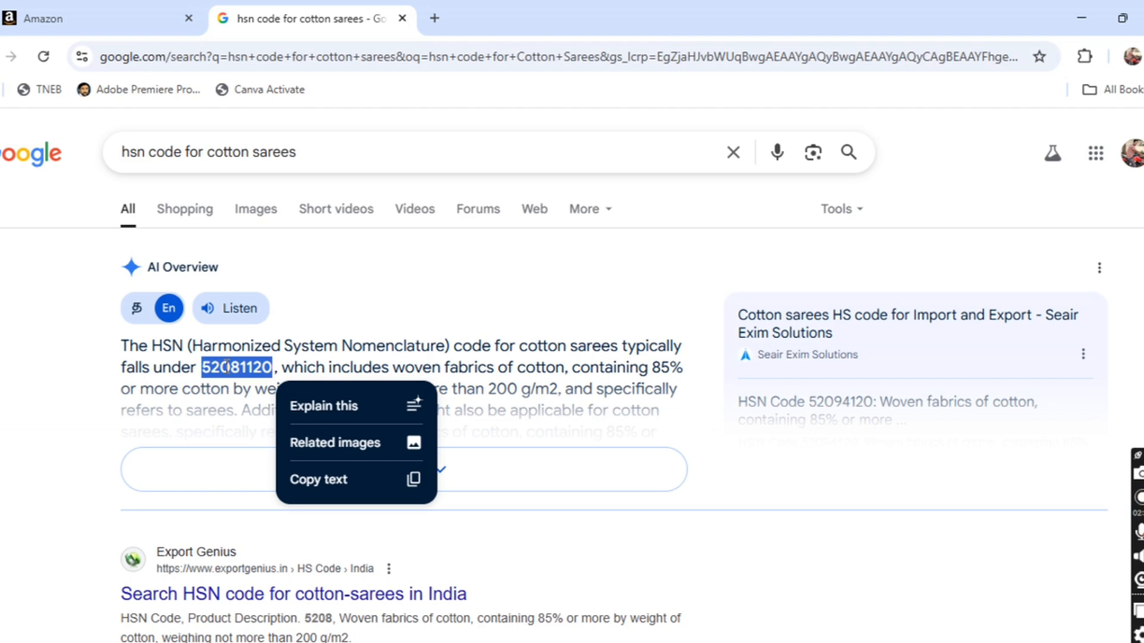
left_click(152, 9)
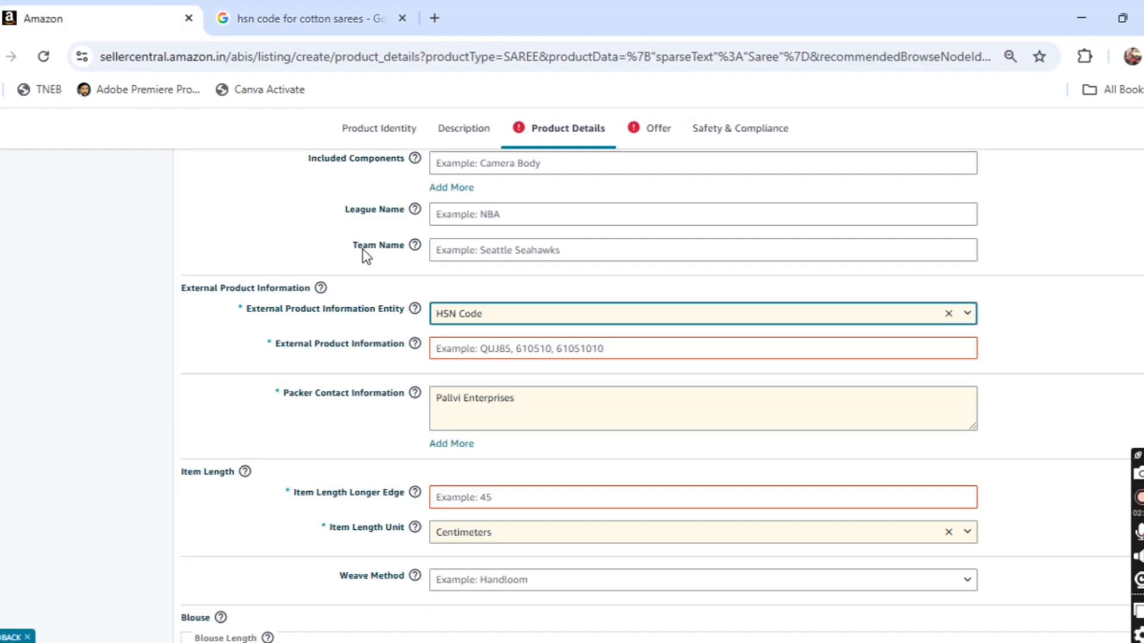
left_click(472, 343)
key("ctrl+v")
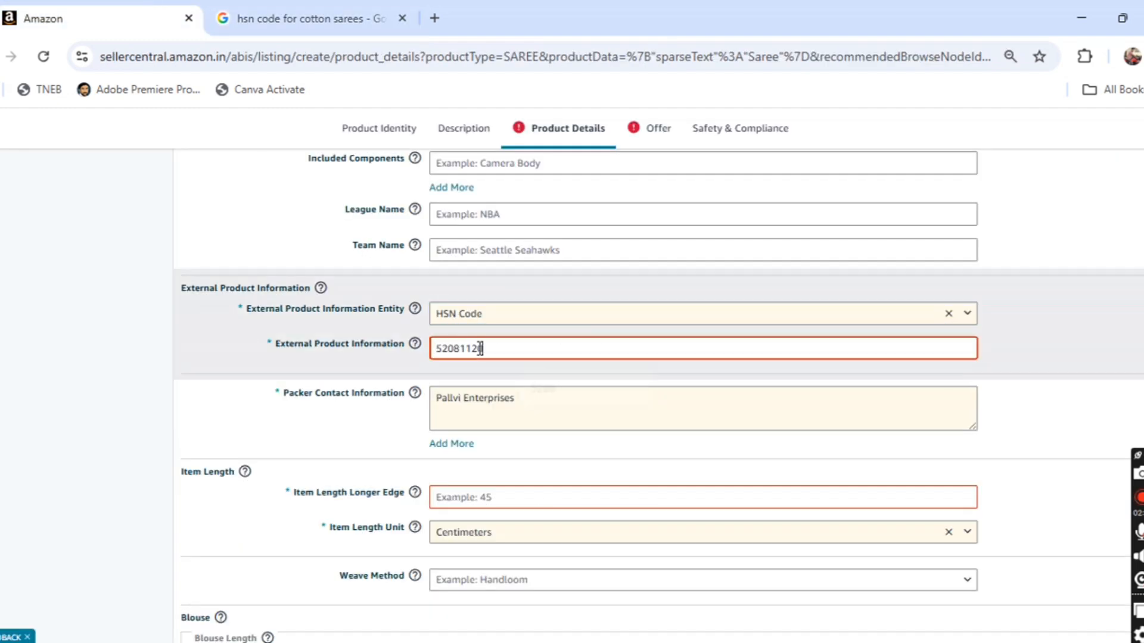
left_click(164, 341)
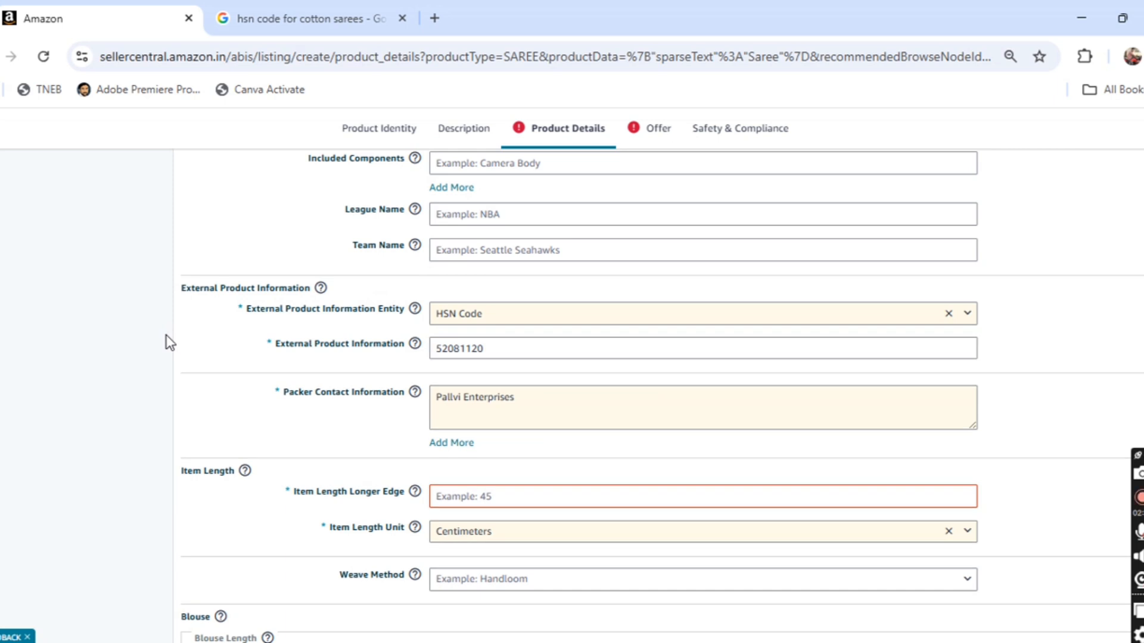
Check the packer contact information and set the saree's item length longer edge to 550 centimeters.
left_click(487, 395)
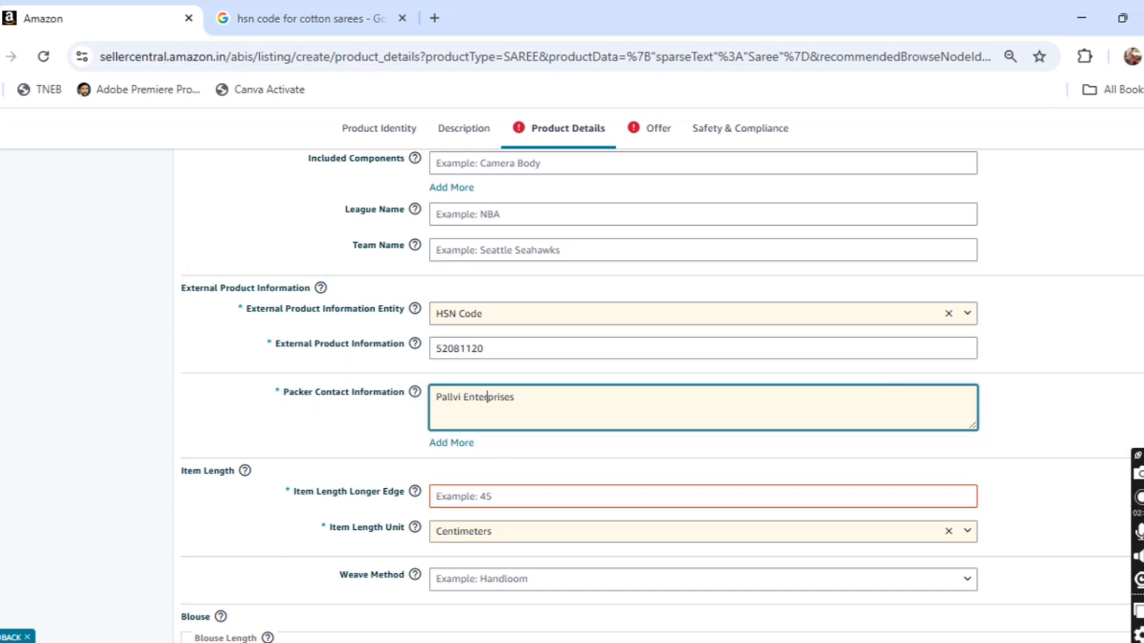
scroll(490, 396, "down", 1)
scroll(490, 396, "down", 2)
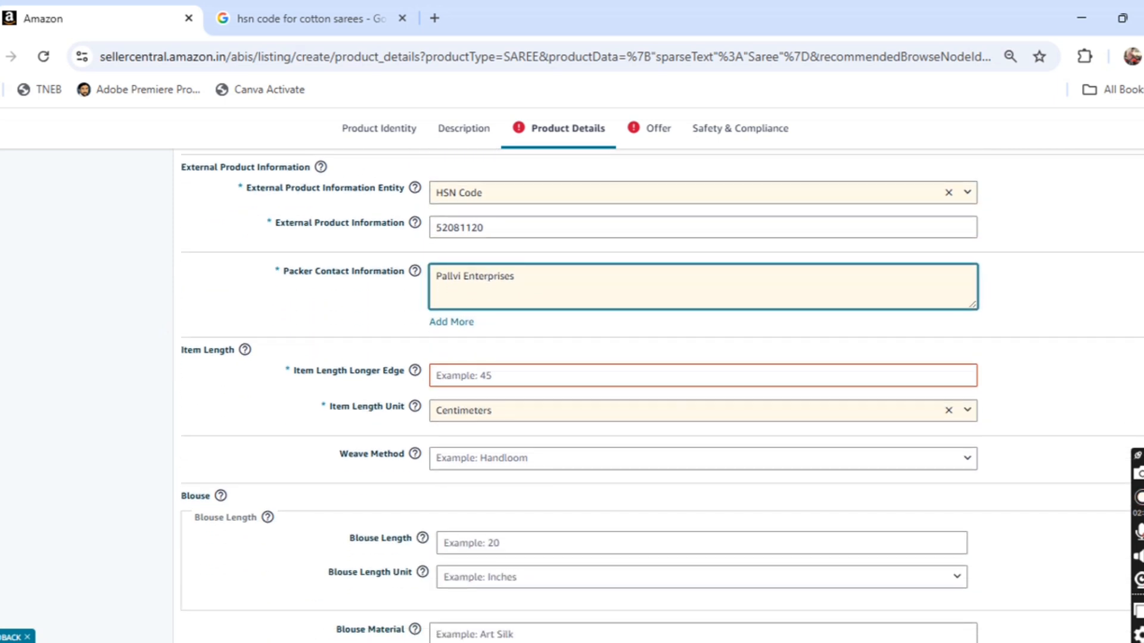
scroll(490, 396, "down", 1)
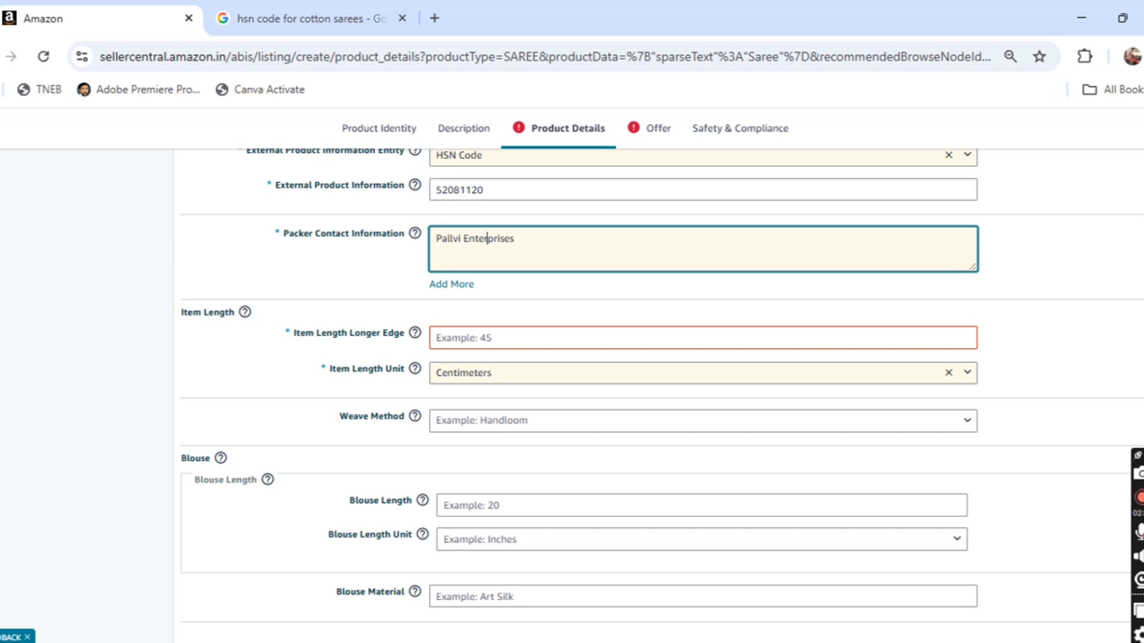
left_click(455, 342)
type("550")
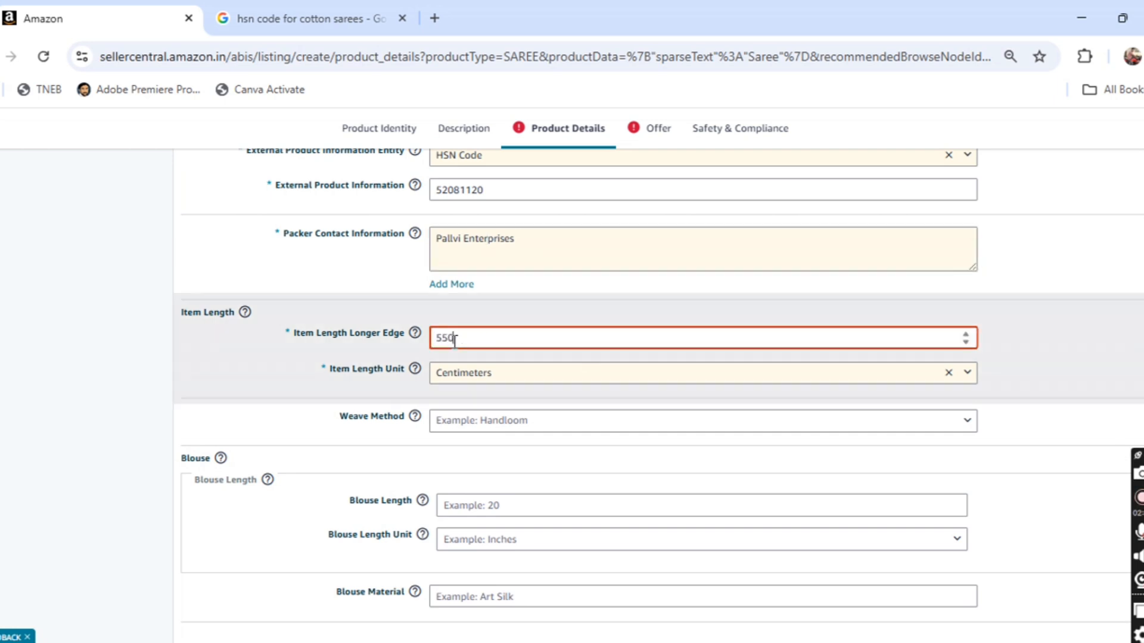
left_click(480, 373)
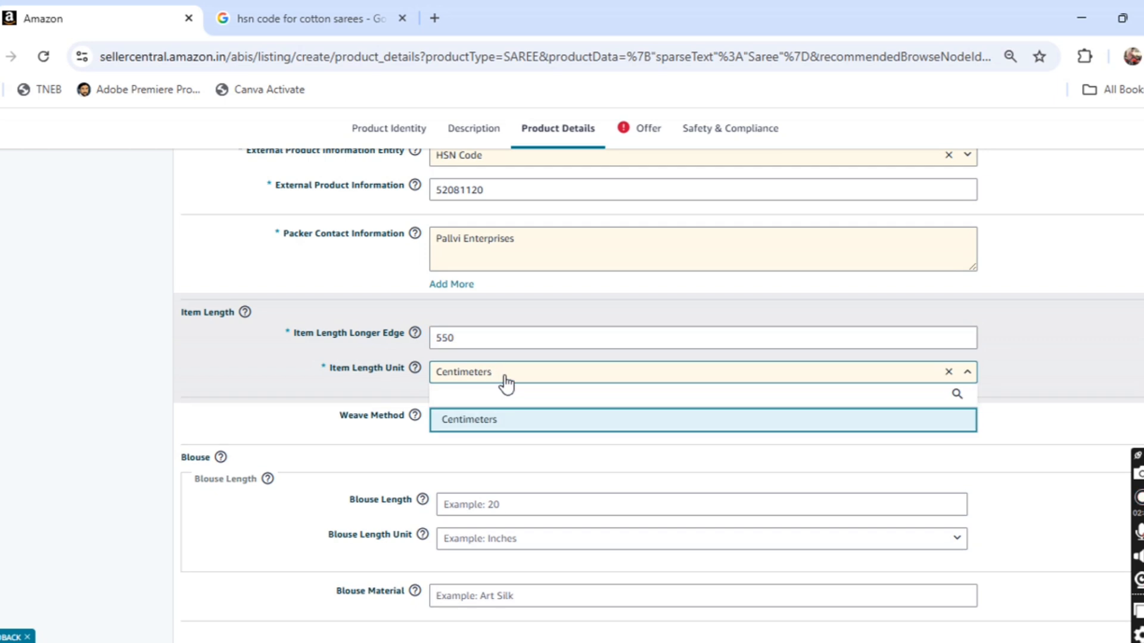
left_click(505, 378)
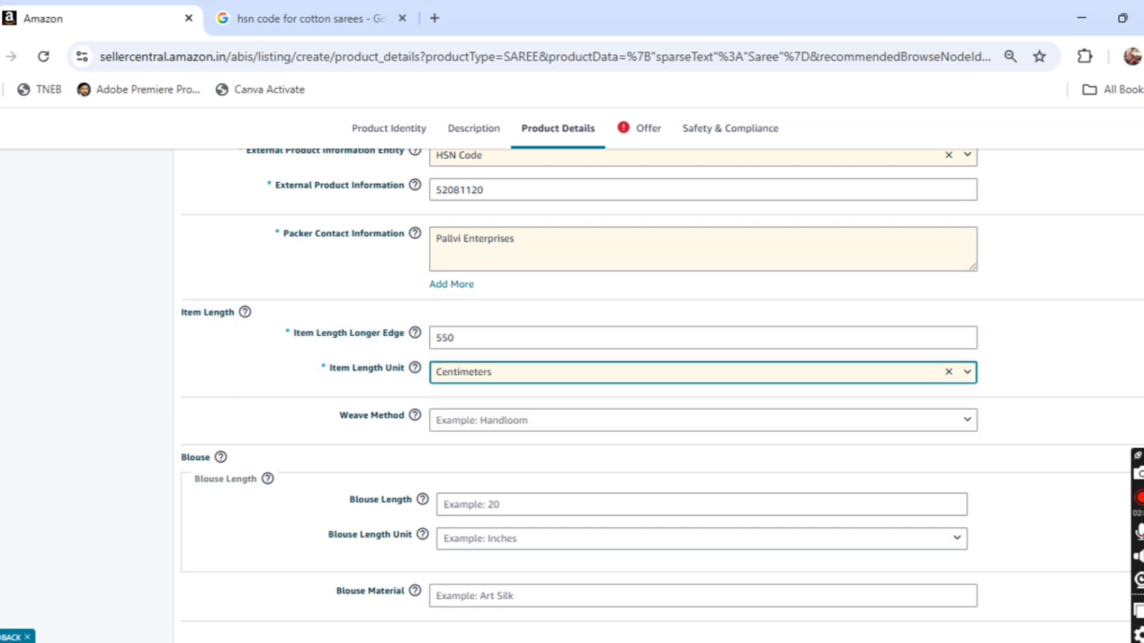
Go to the listing's Offer section and enter Yellow_Sungudi_YS491 as the SKU.
scroll(1134, 365, "down", 1)
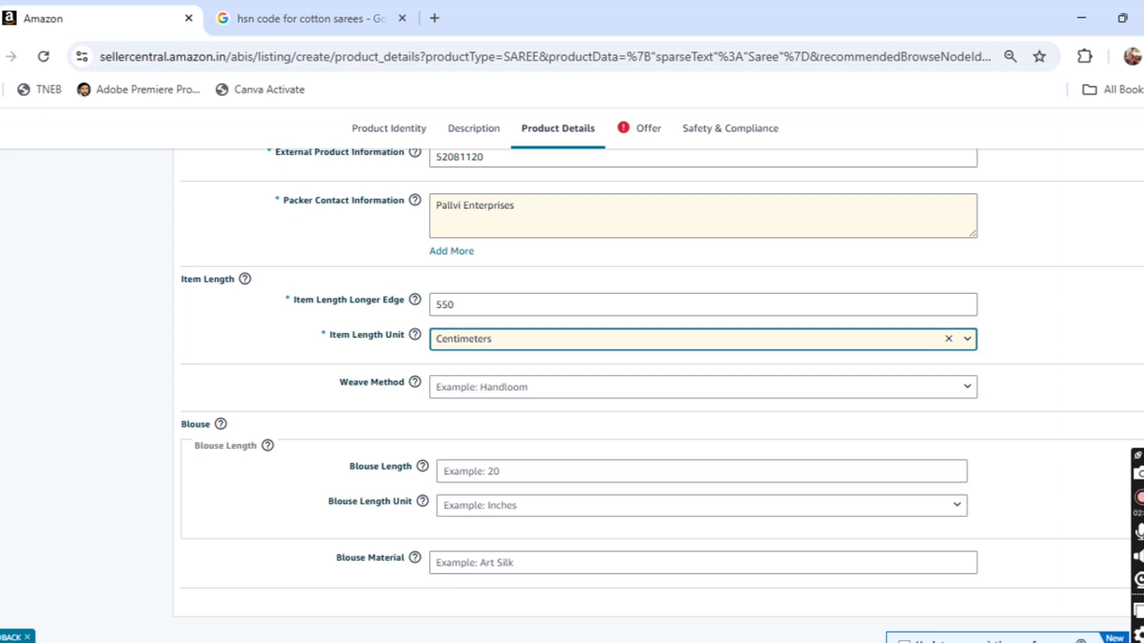
scroll(1134, 365, "down", 2)
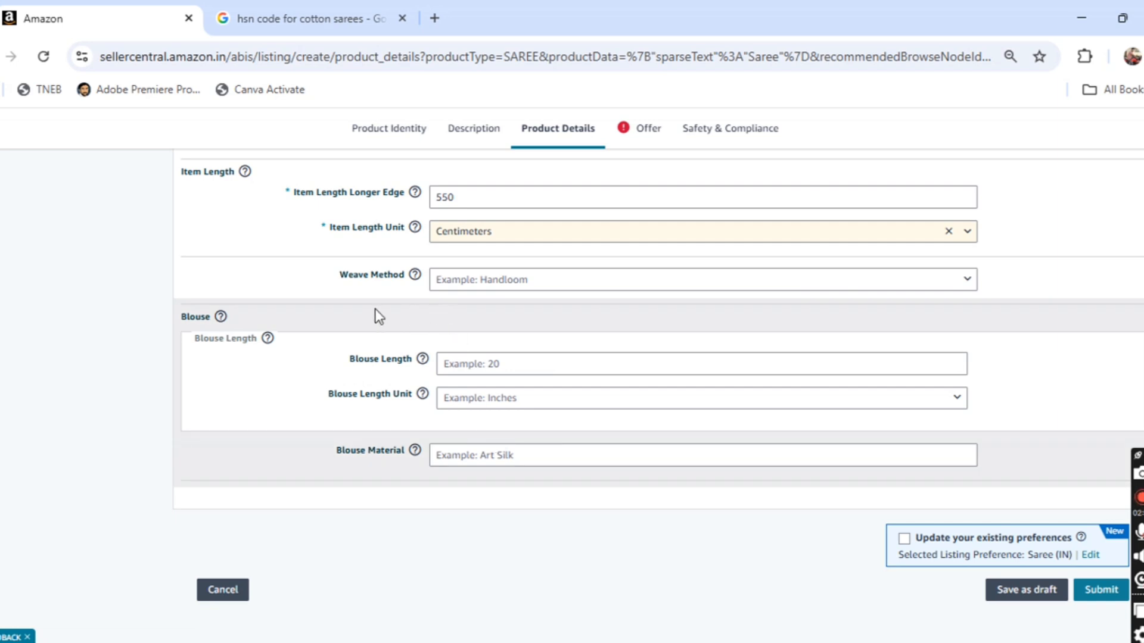
scroll(655, 387, "up", 2)
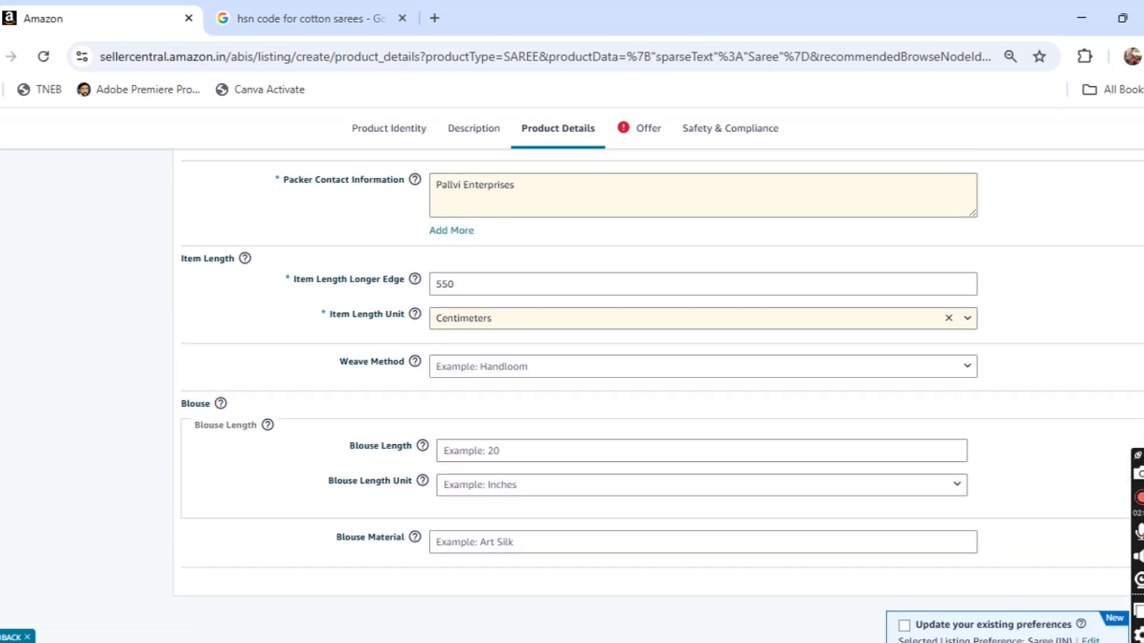
mouse_move(413, 321)
scroll(554, 253, "up", 1)
scroll(554, 253, "up", 10)
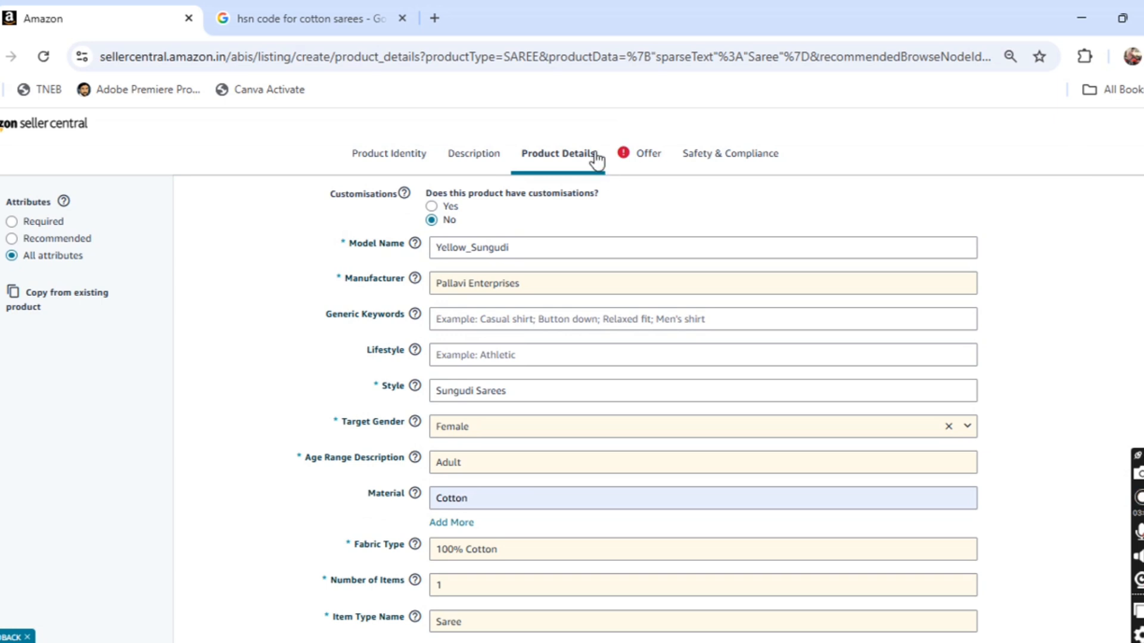
left_click(634, 159)
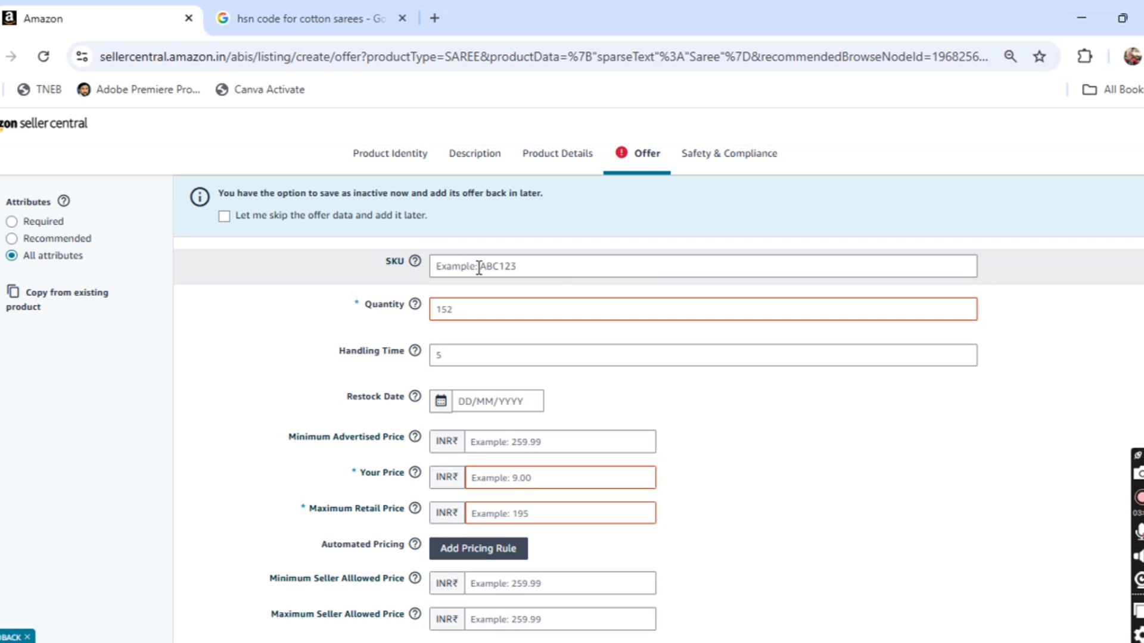
left_click(473, 265)
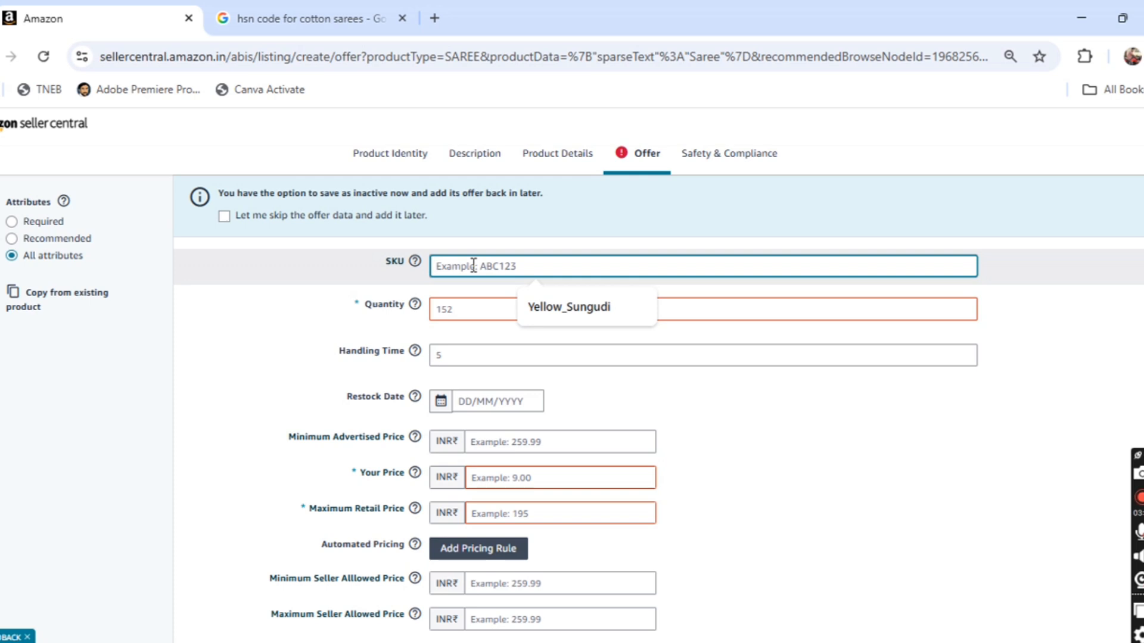
type("Yellow_Sungudi")
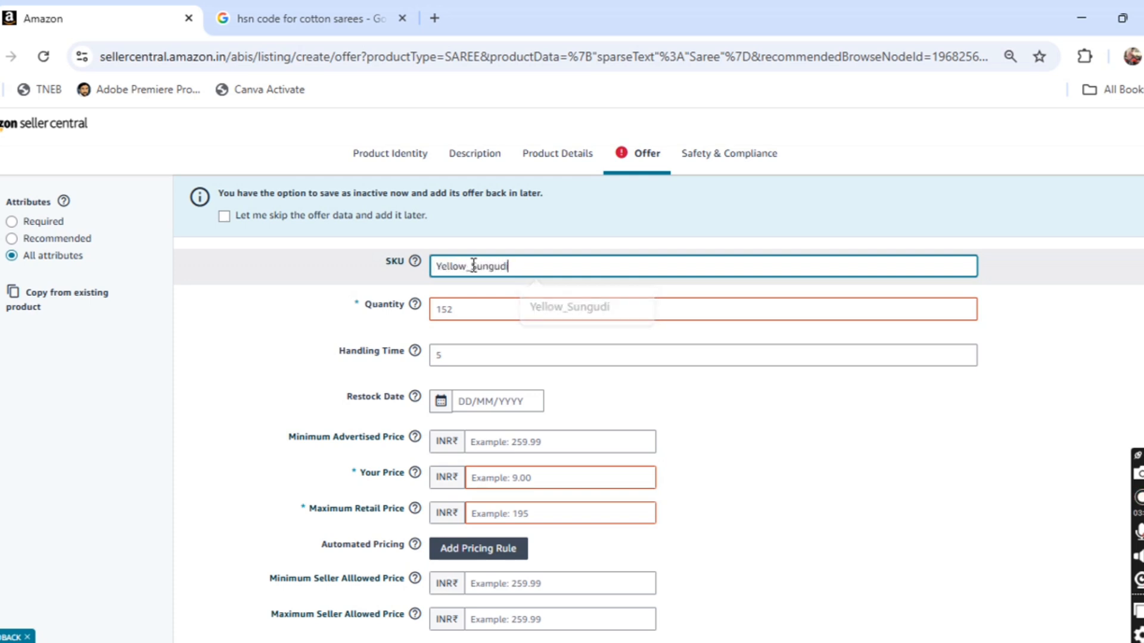
type("_YS")
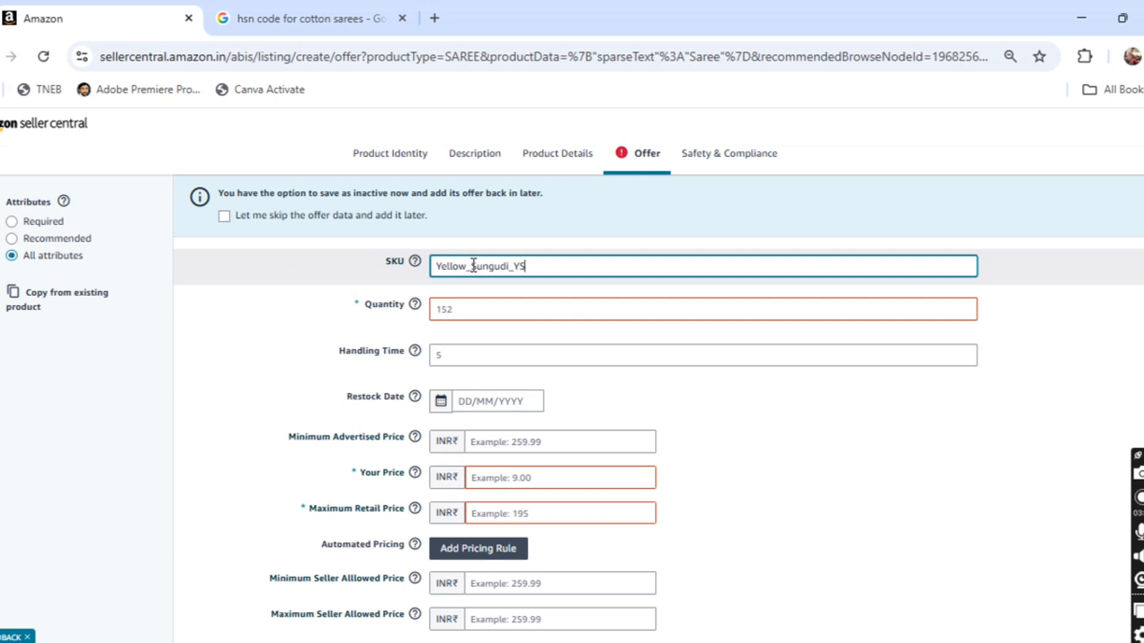
type("491")
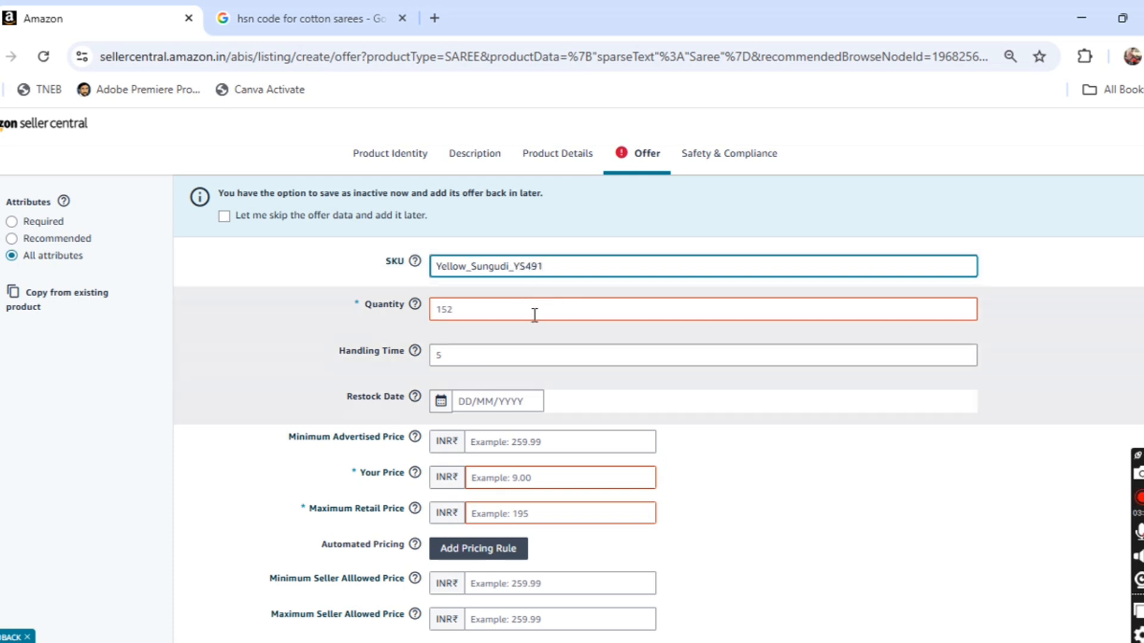
Set the offer's quantity to 100 and its handling time to 1.
left_click(535, 315)
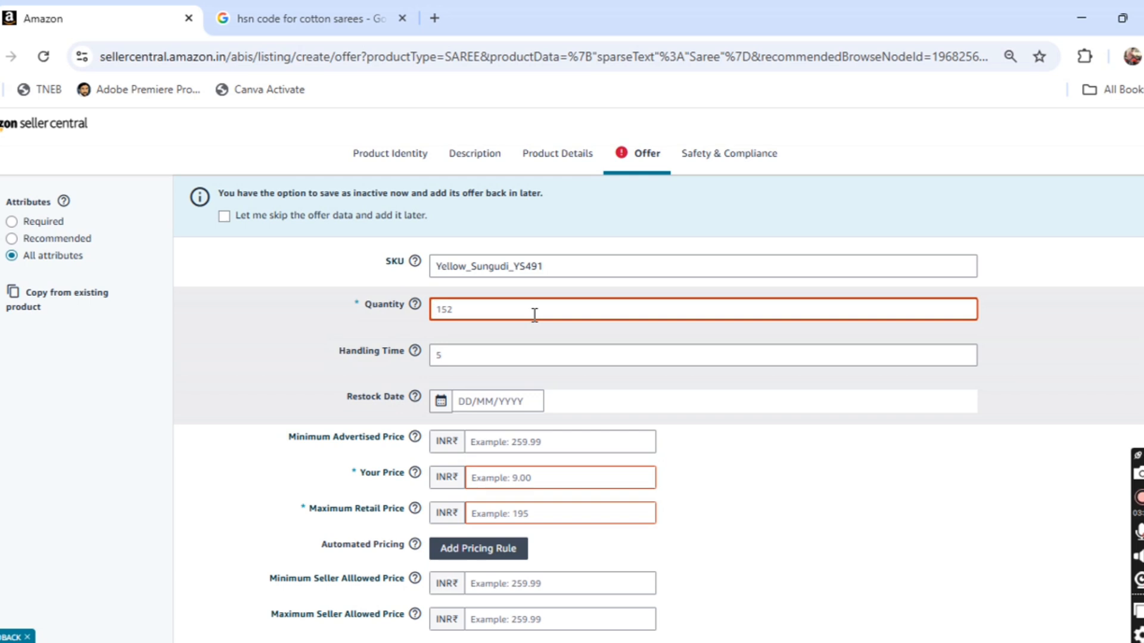
type("100")
scroll(571, 393, "down", 2)
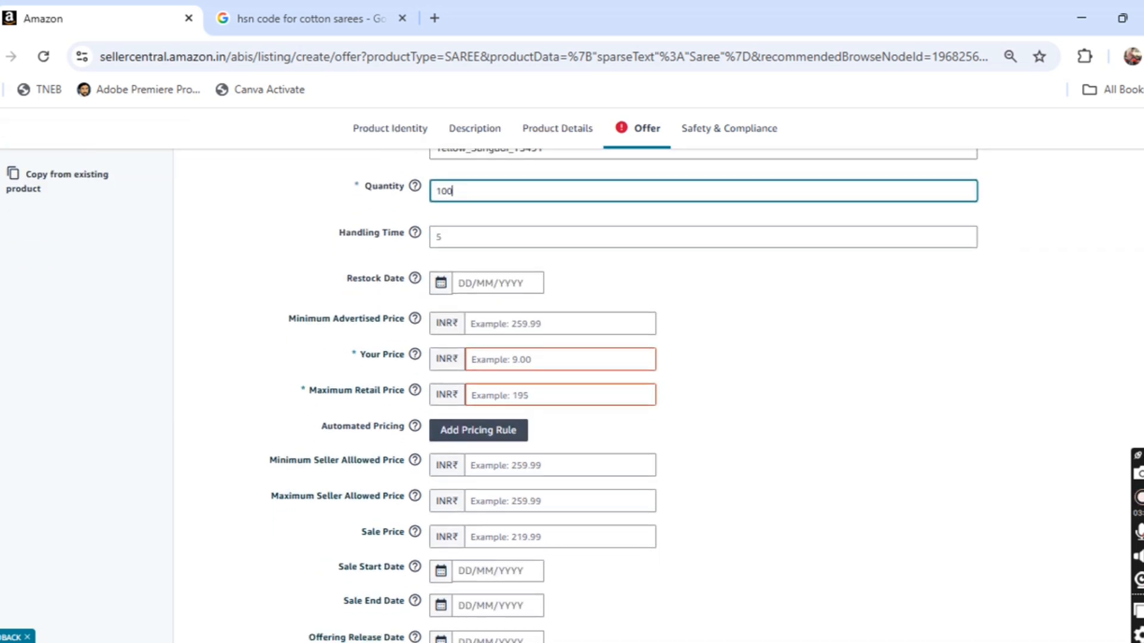
scroll(569, 279, "up", 1)
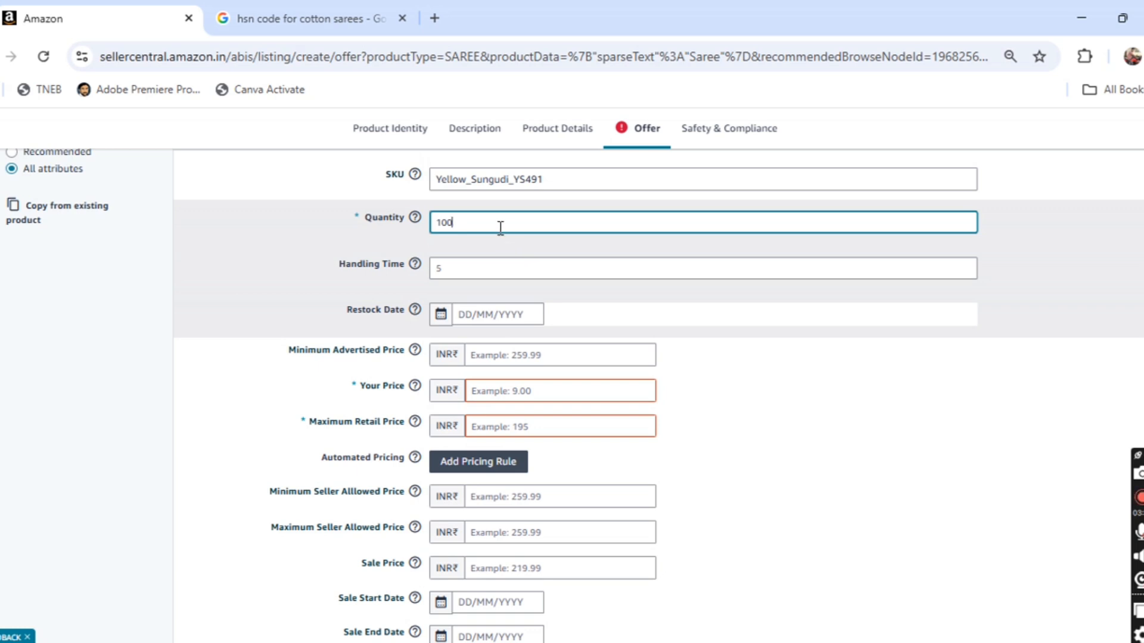
left_click(456, 268)
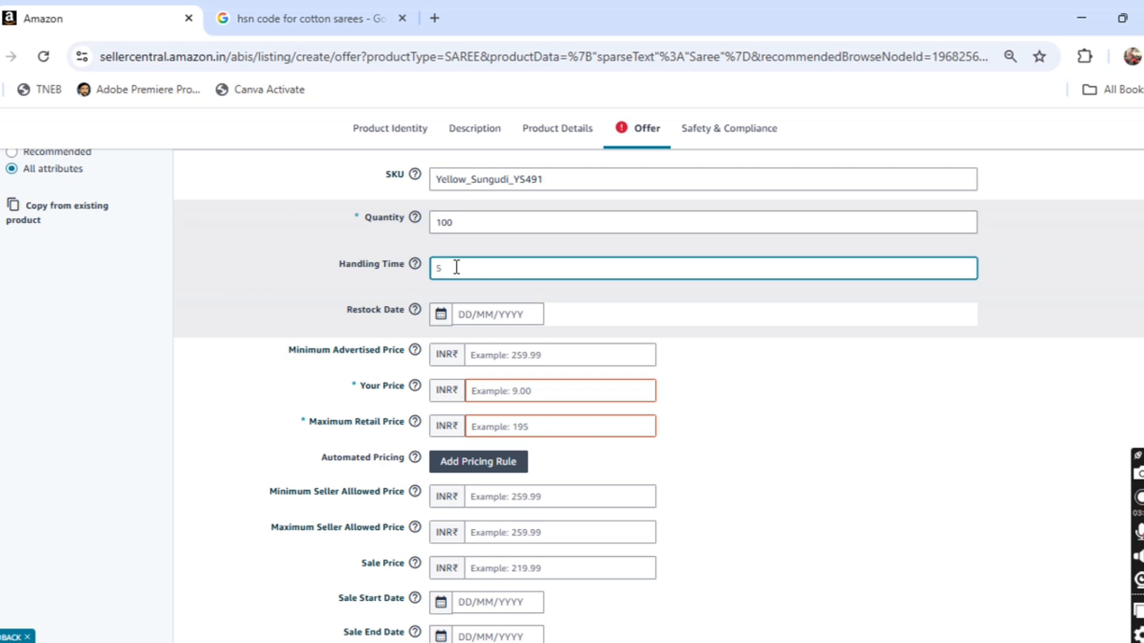
left_click(656, 296)
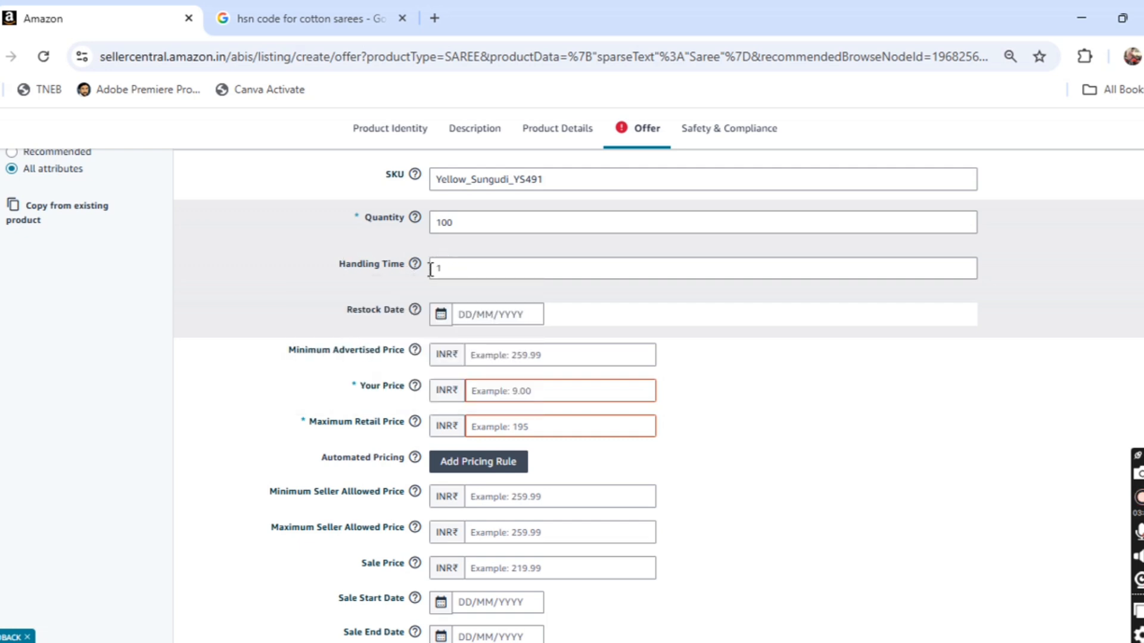
left_click(374, 264)
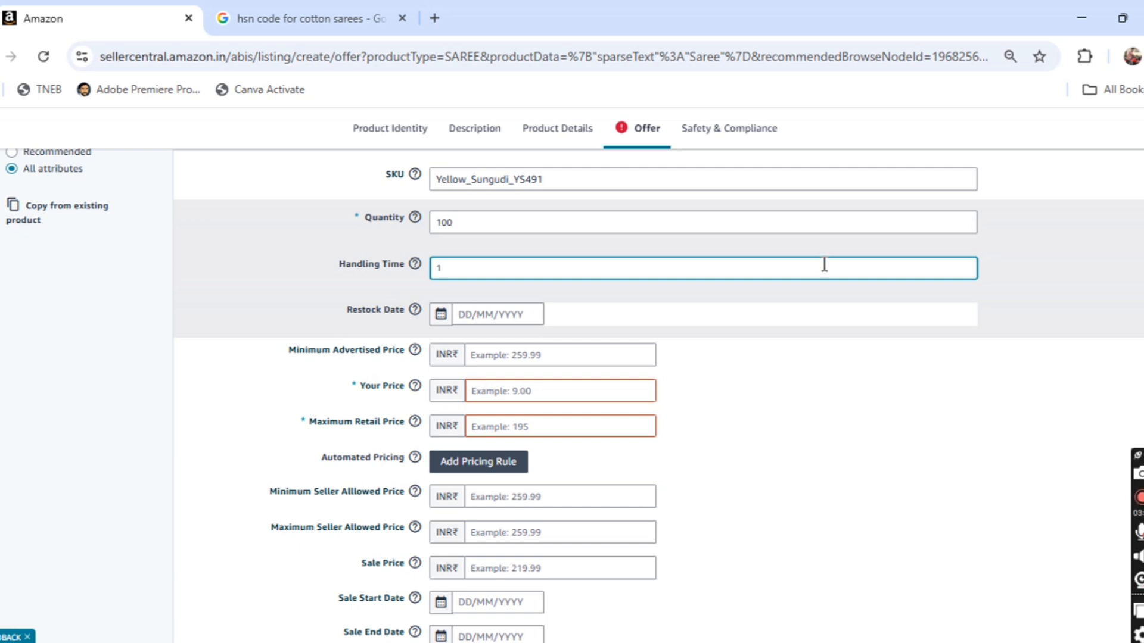
left_click(1038, 283)
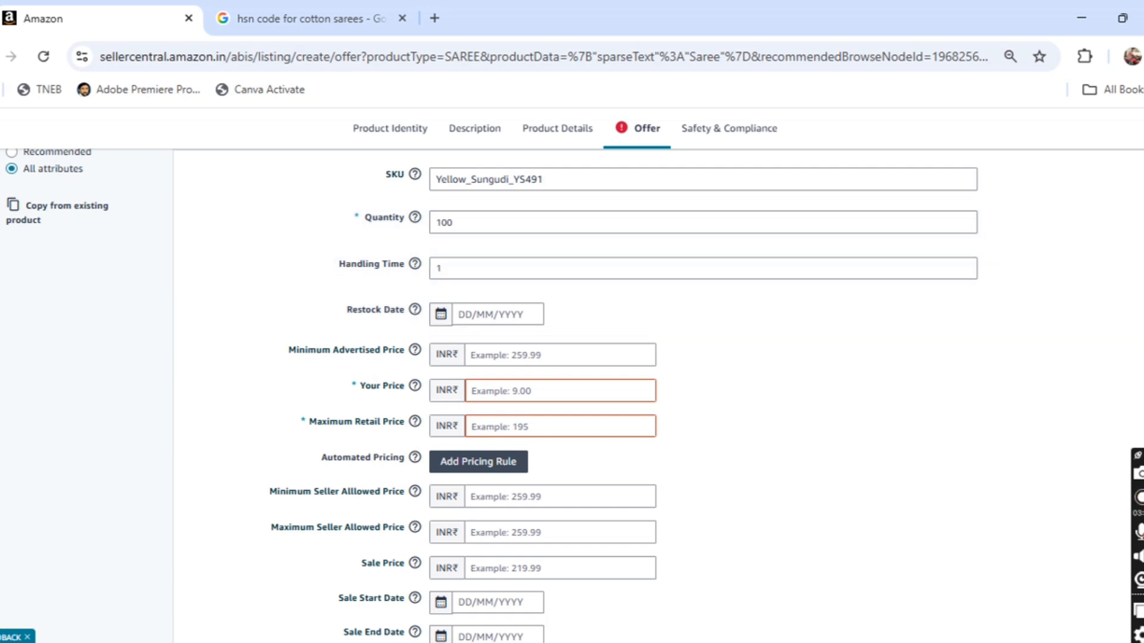
Set your price to INR 899 and the maximum retail price to INR 2,999.
scroll(1038, 282, "down", 2)
scroll(596, 358, "up", 1)
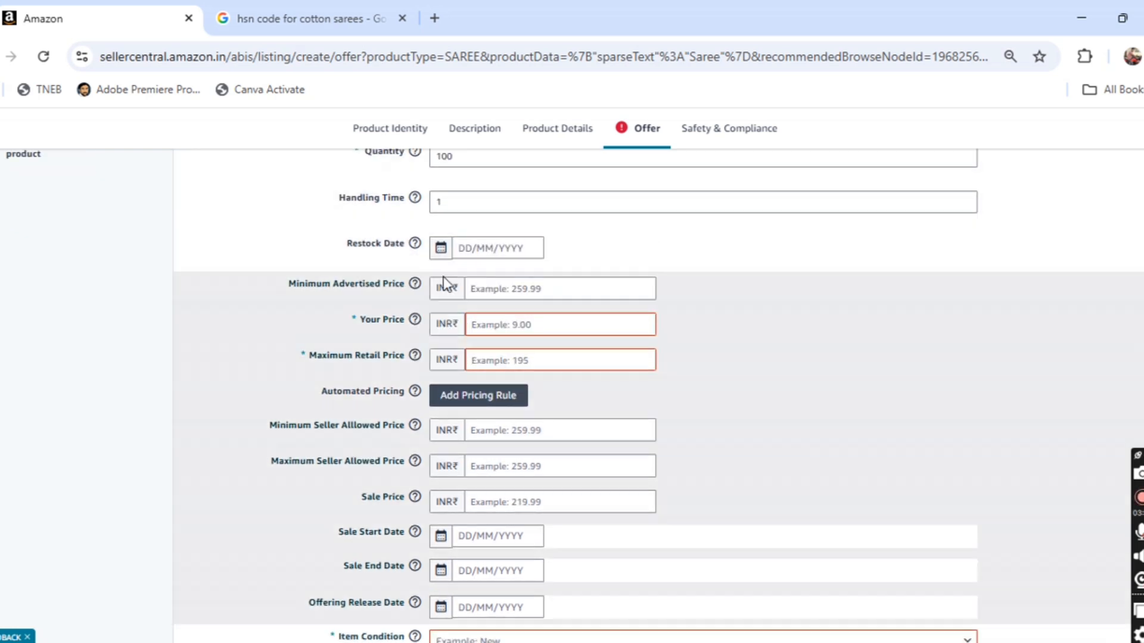
left_click(497, 324)
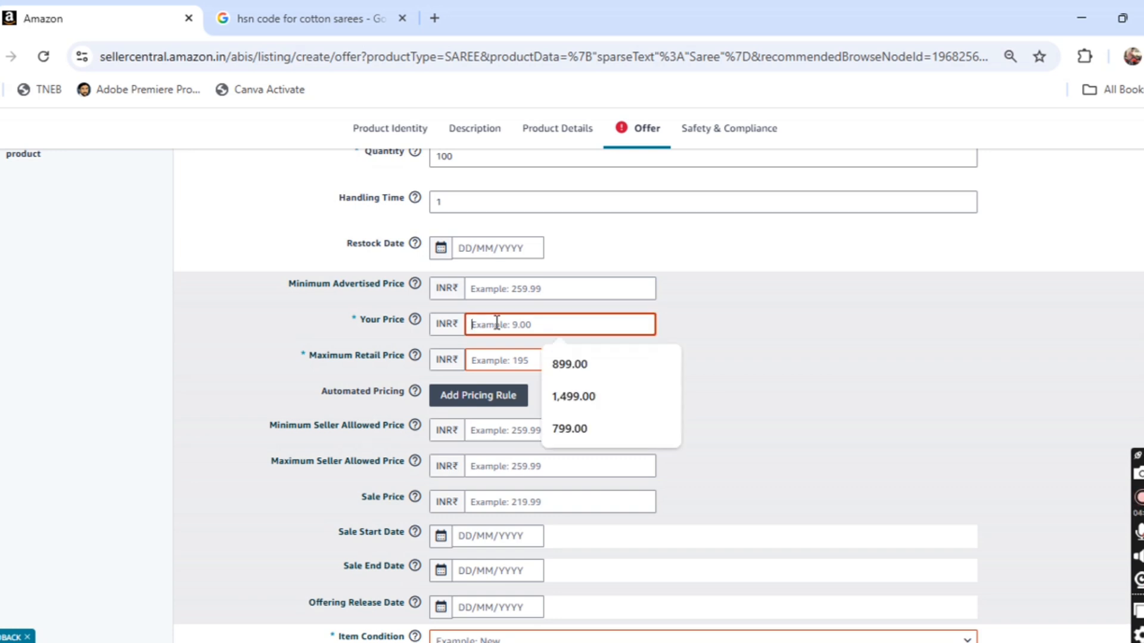
type("899")
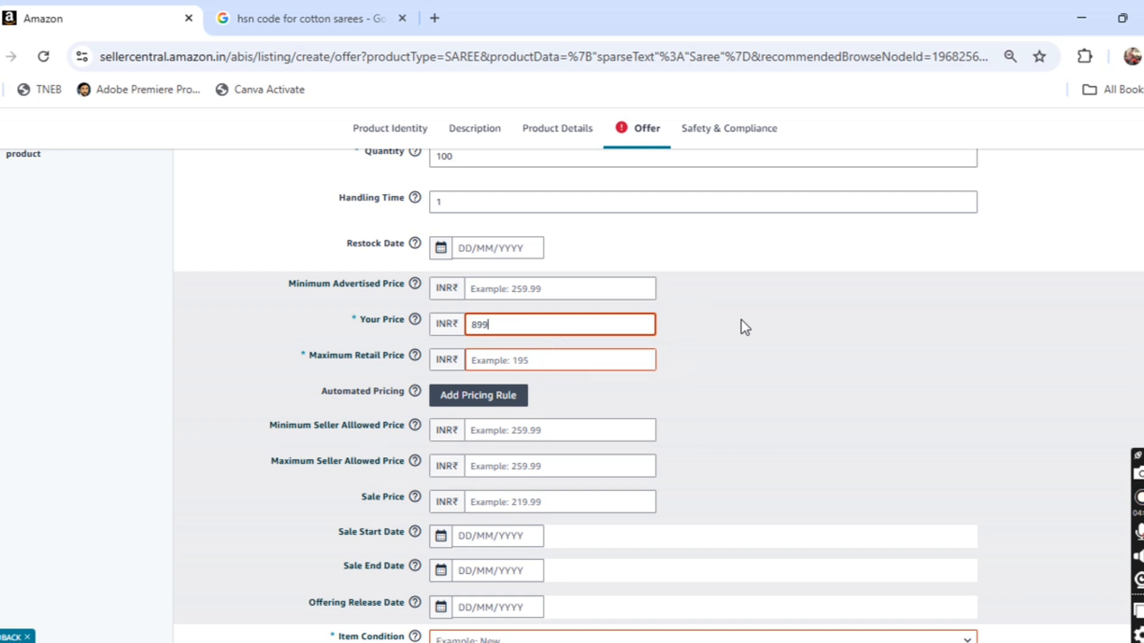
left_click(523, 361)
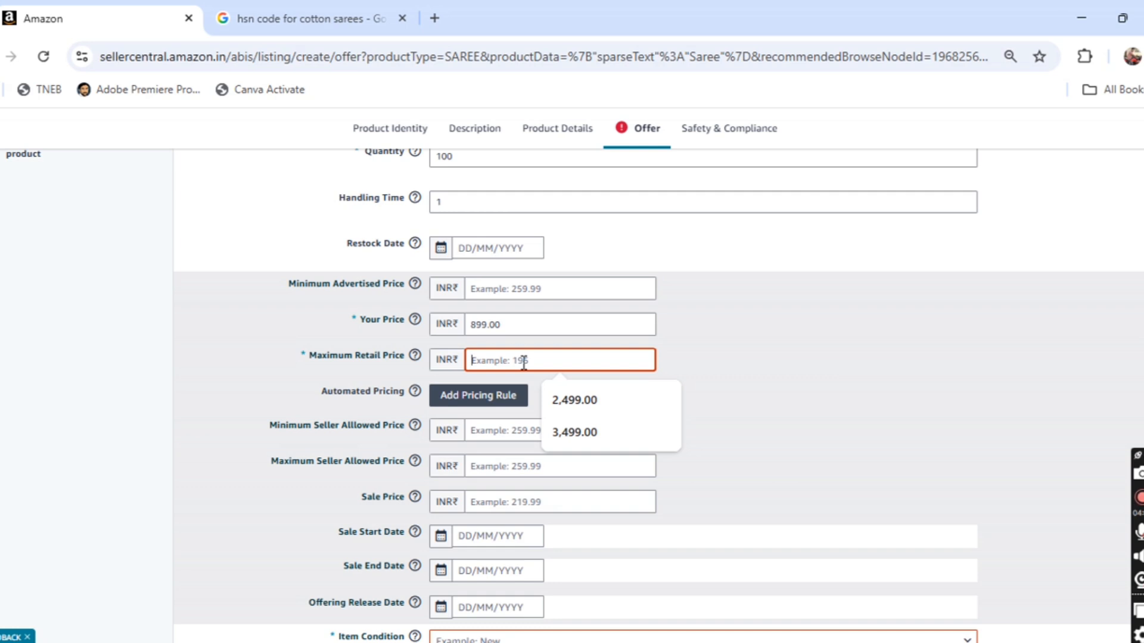
type("2999")
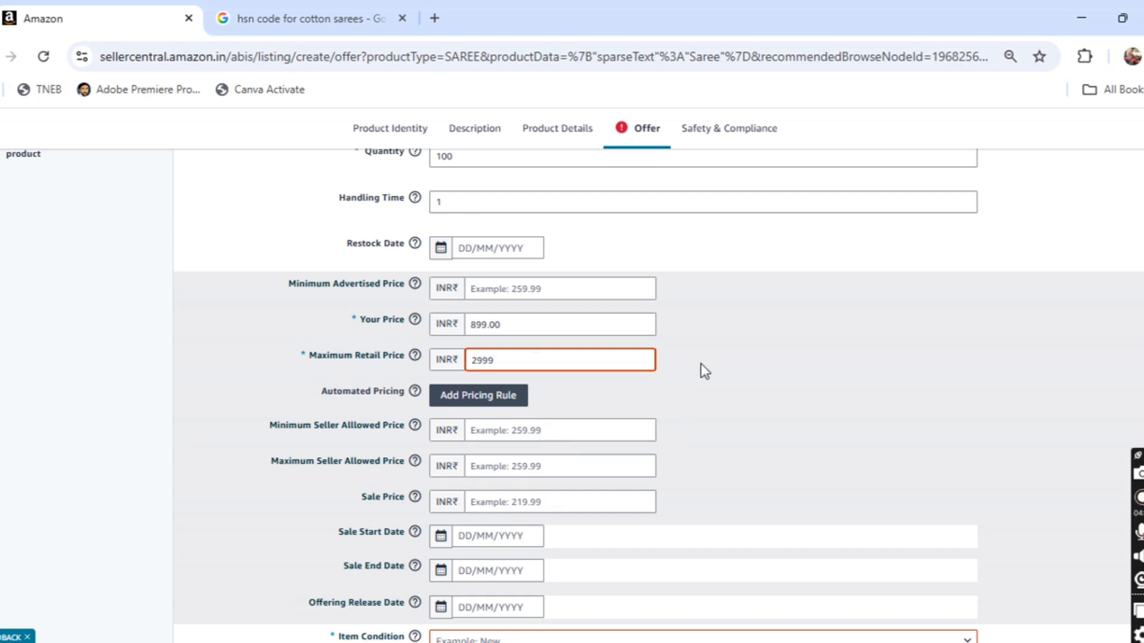
left_click(847, 376)
Set the offer's item condition to New.
scroll(847, 376, "down", 2)
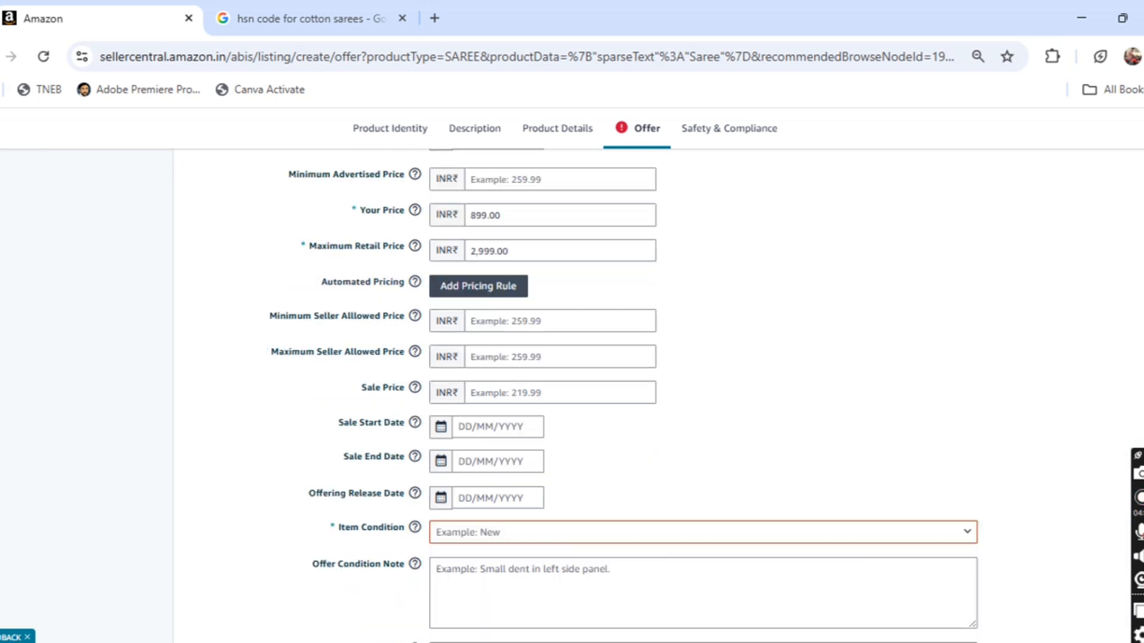
scroll(729, 267, "down", 1)
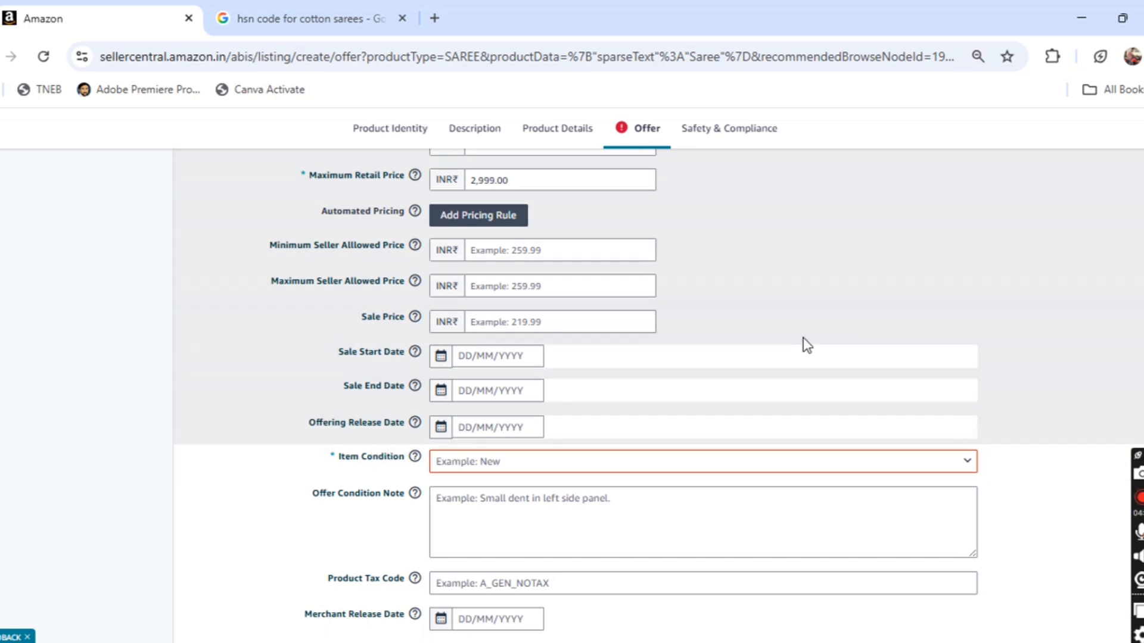
scroll(803, 337, "down", 5)
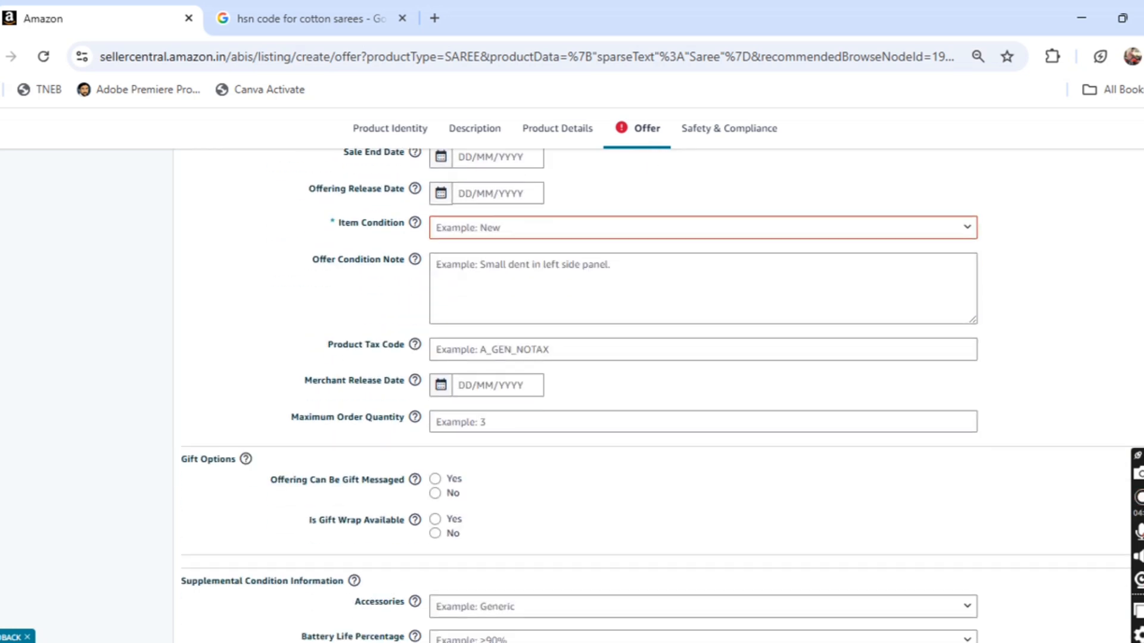
left_click(525, 238)
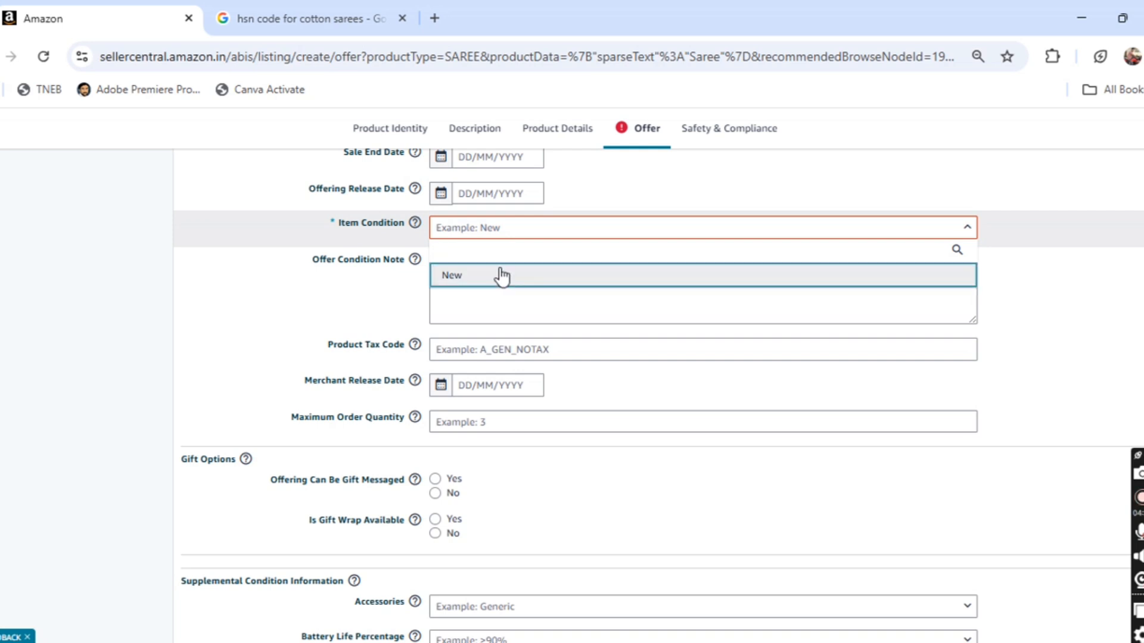
left_click(578, 278)
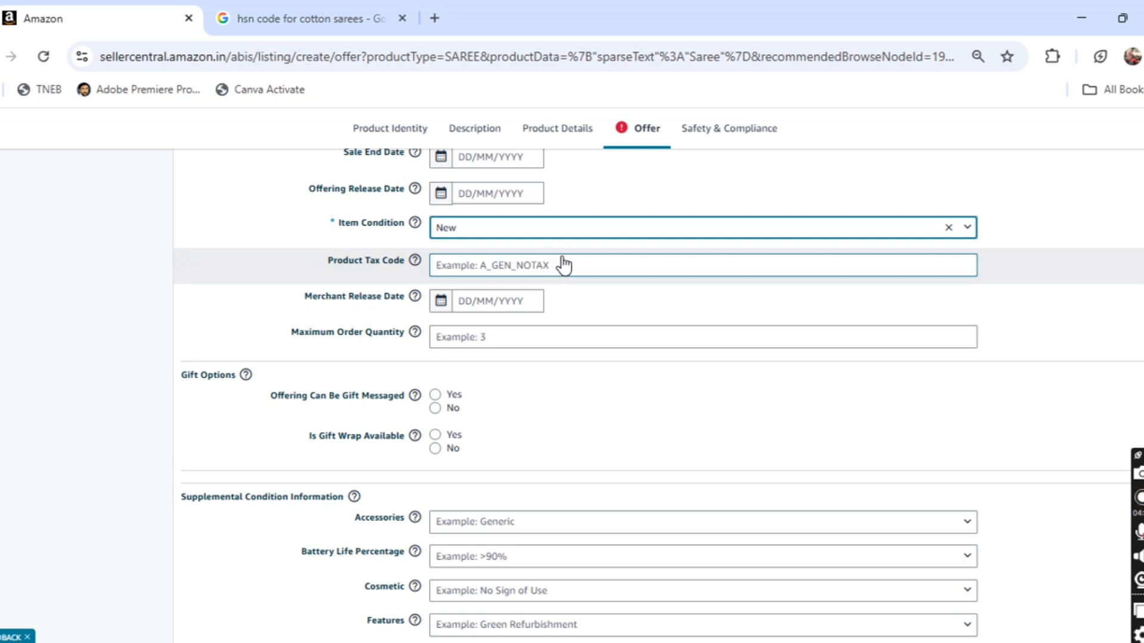
Assign the product tax code A_GEN_SUPERREDUCED to the saree's offer.
left_click(518, 269)
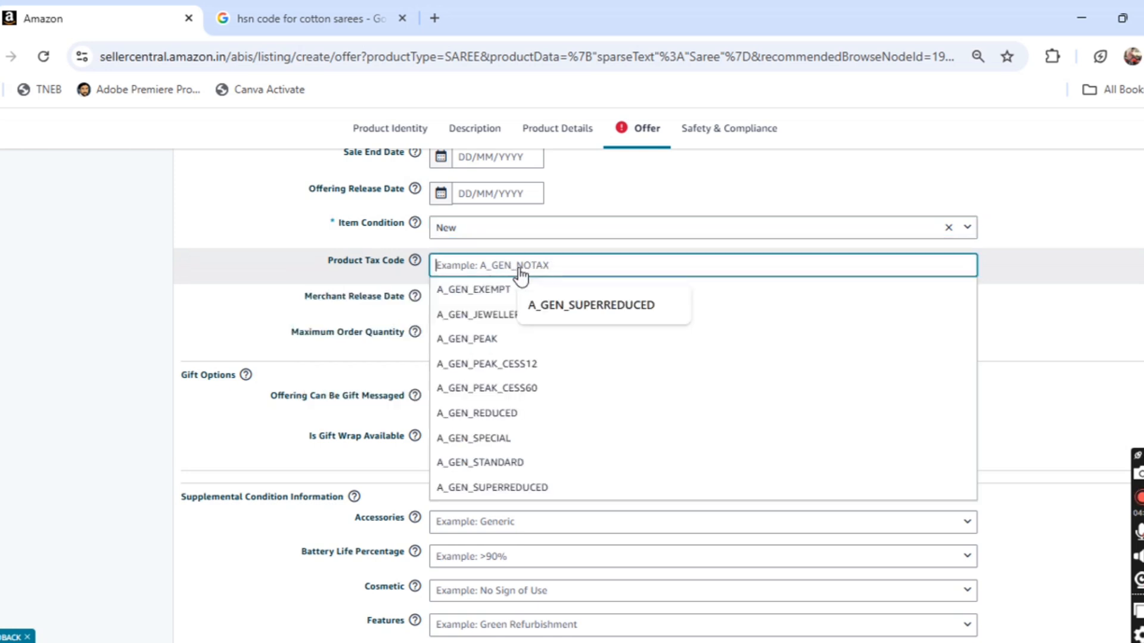
left_click(532, 487)
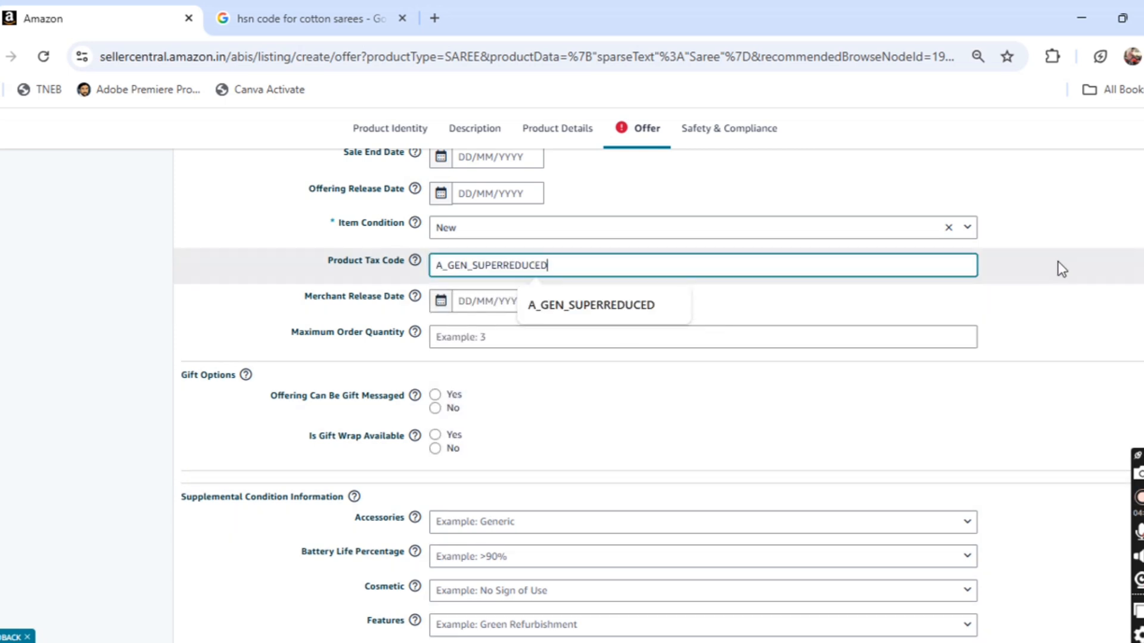
left_click(494, 269)
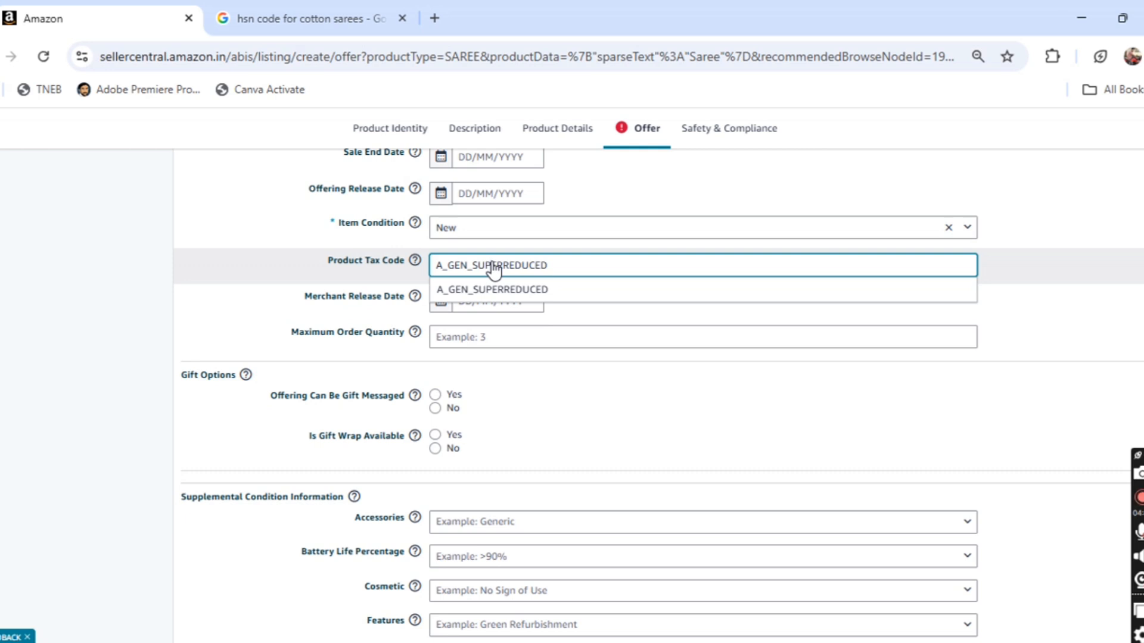
Set the maximum order quantity to 2 and choose the Merchant Fulfilled (Self Ship or Easy Ship) fulfillment channel.
left_click(463, 338)
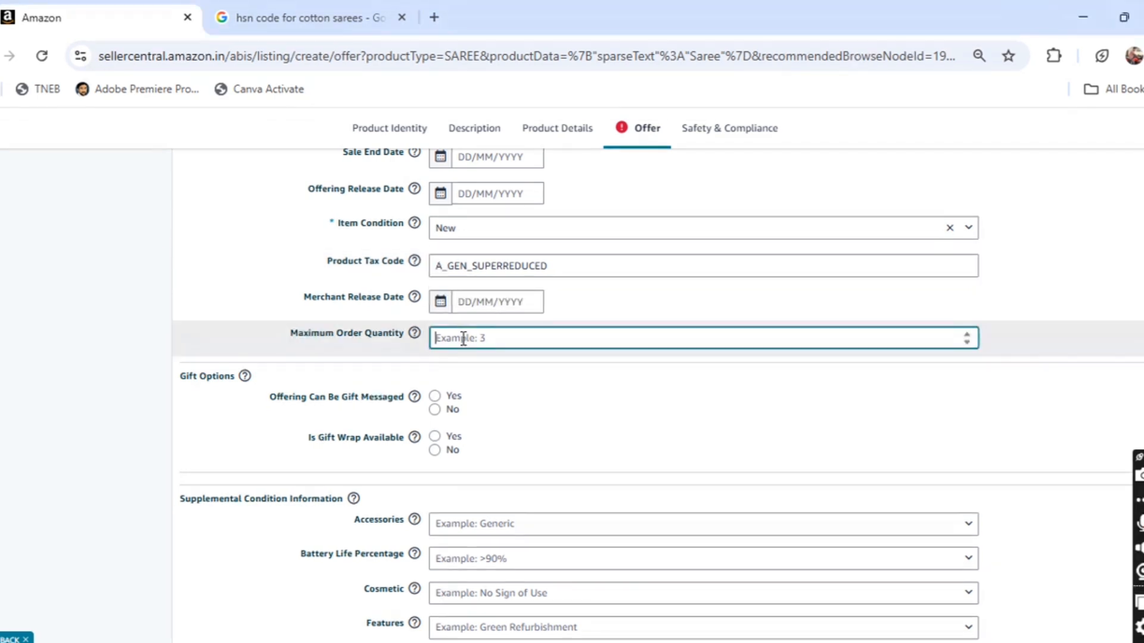
type("2")
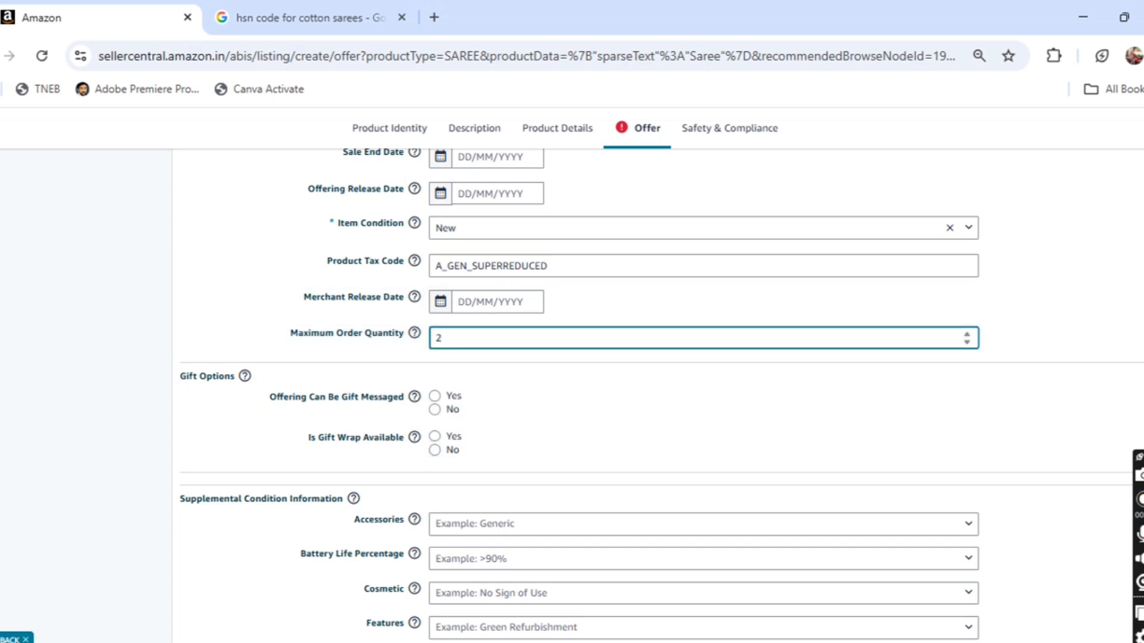
scroll(1018, 334, "down", 2)
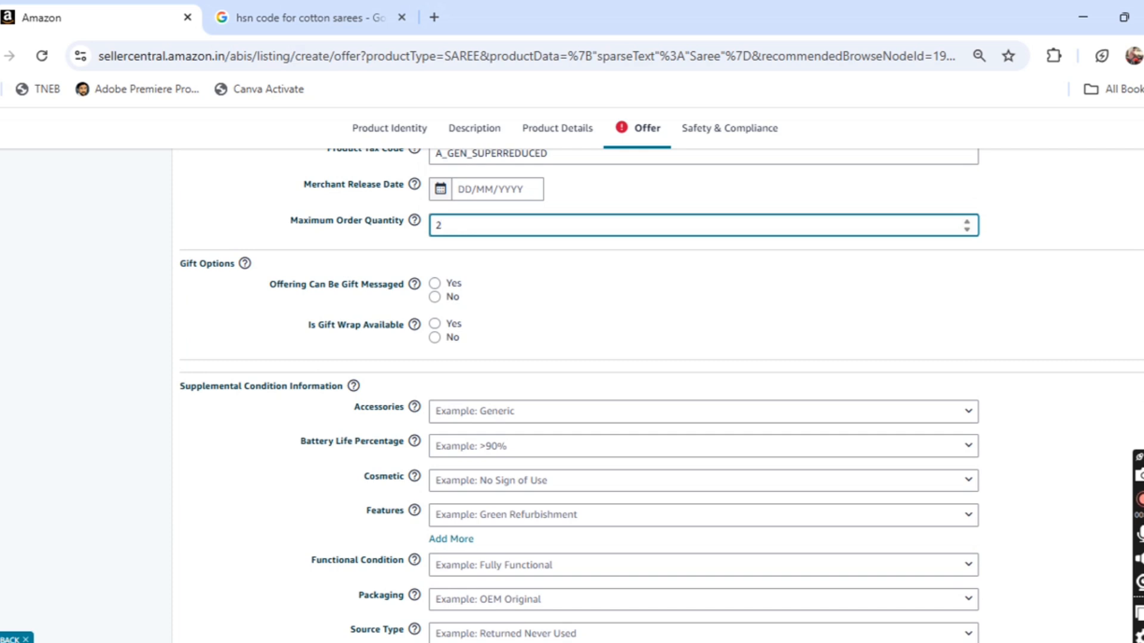
scroll(606, 253, "down", 7)
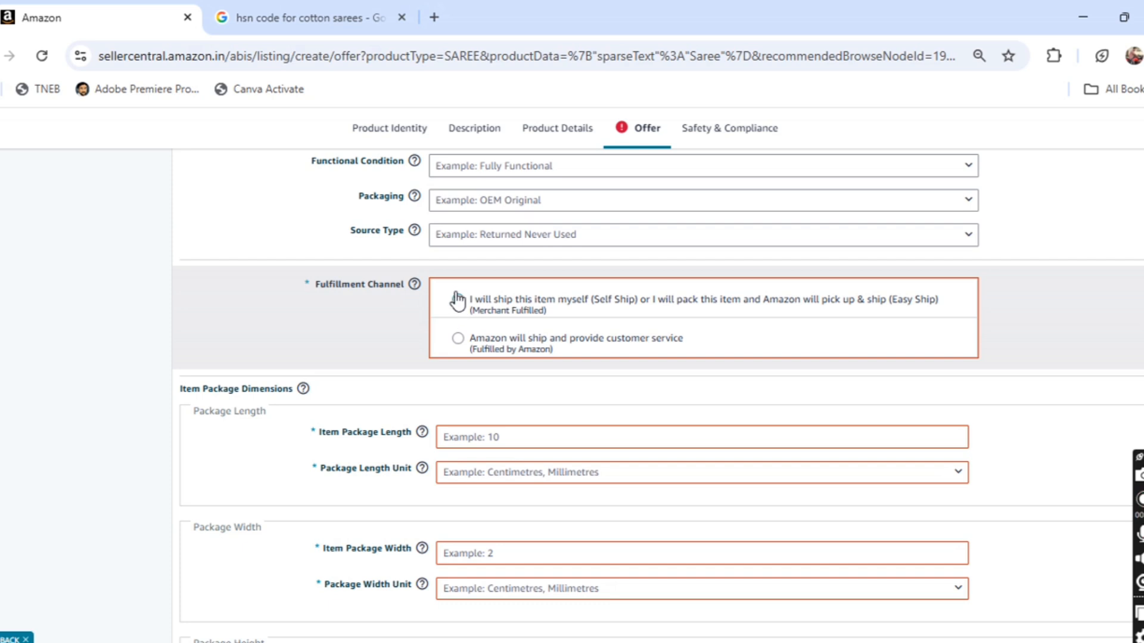
left_click(456, 300)
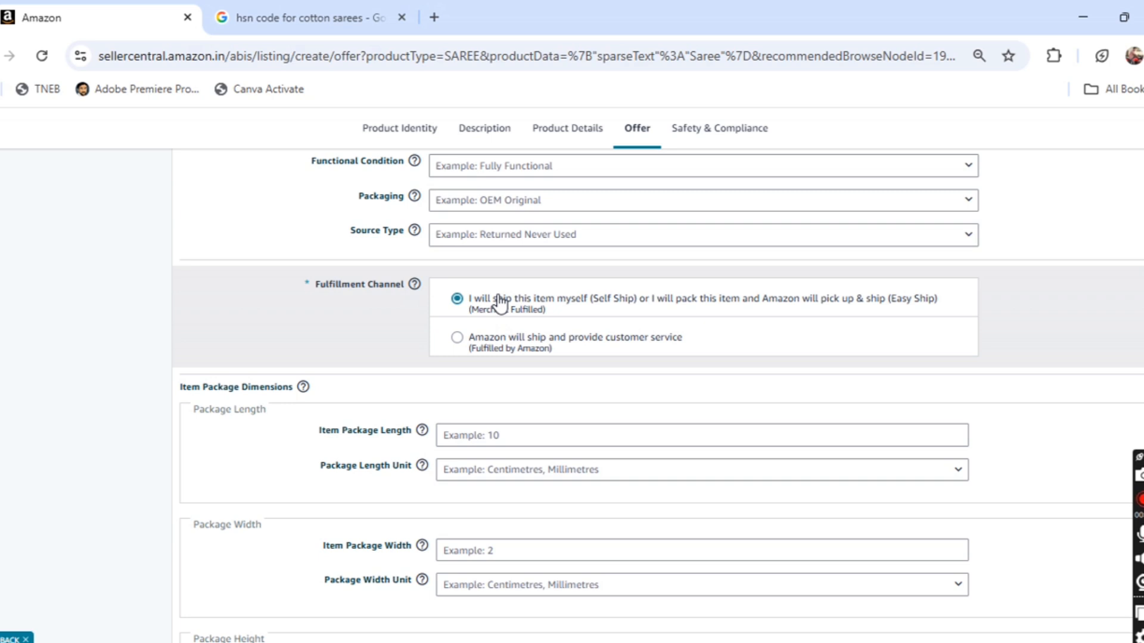
Review the offer's package dimension, weight and pricing fields and check the listing's Description and Product Details sections.
scroll(499, 304, "down", 4)
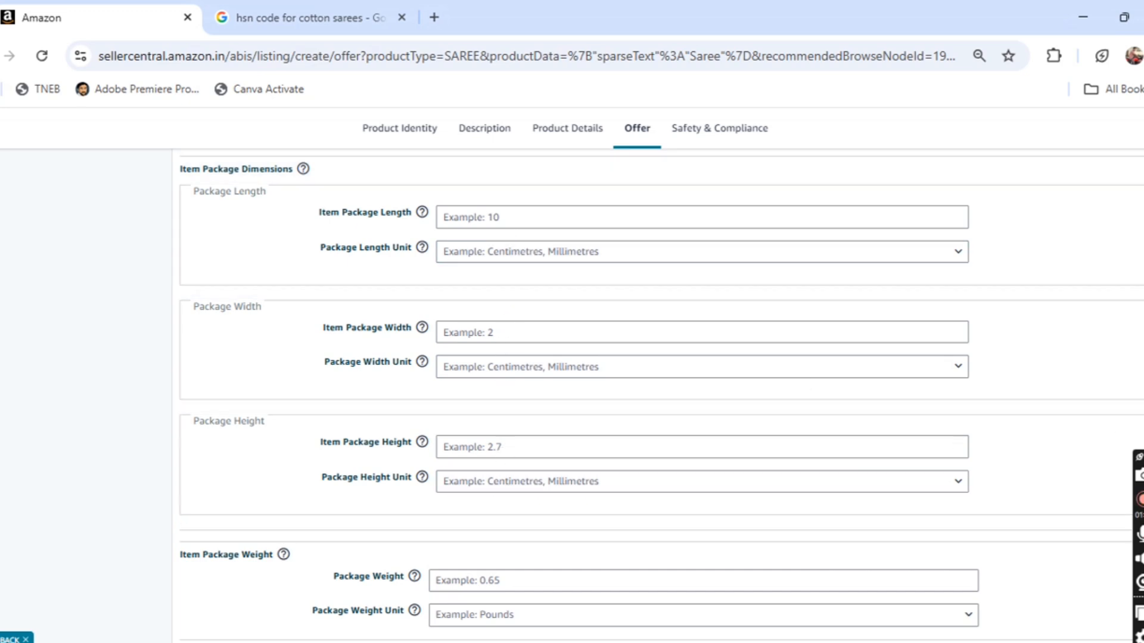
scroll(661, 396, "down", 2)
scroll(572, 387, "down", 3)
scroll(572, 388, "up", 20)
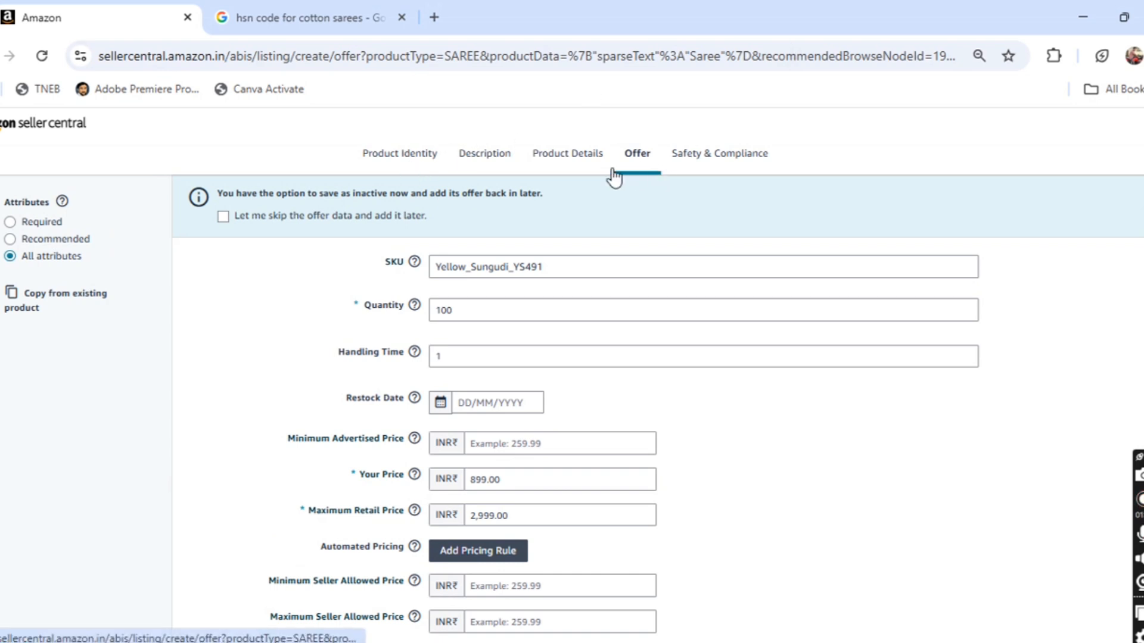
left_click(500, 156)
left_click(570, 160)
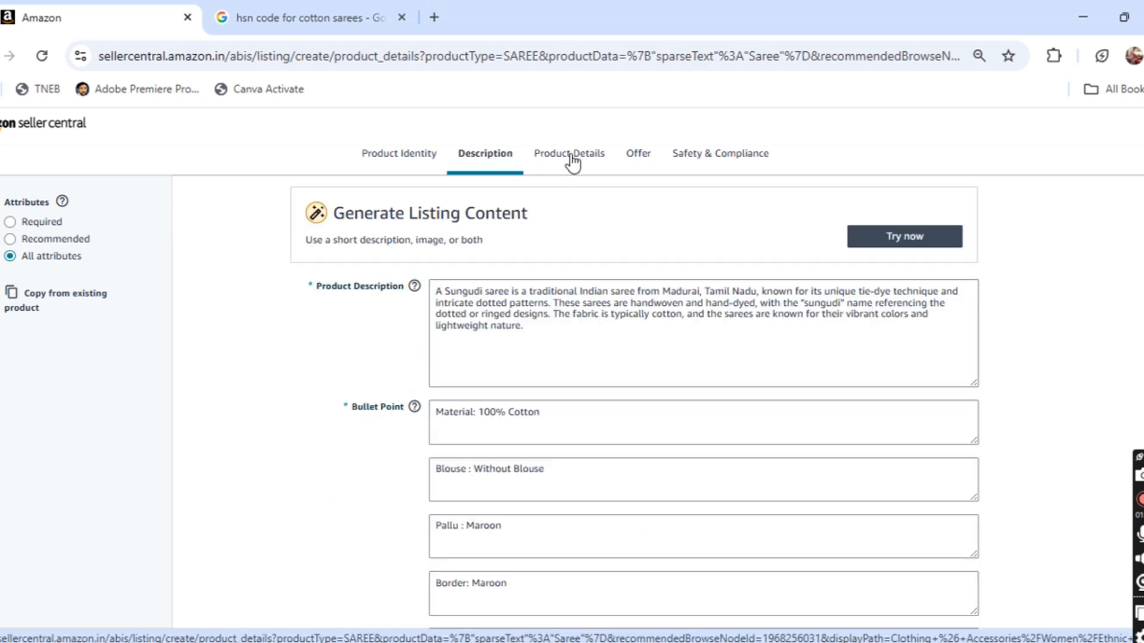
left_click(639, 156)
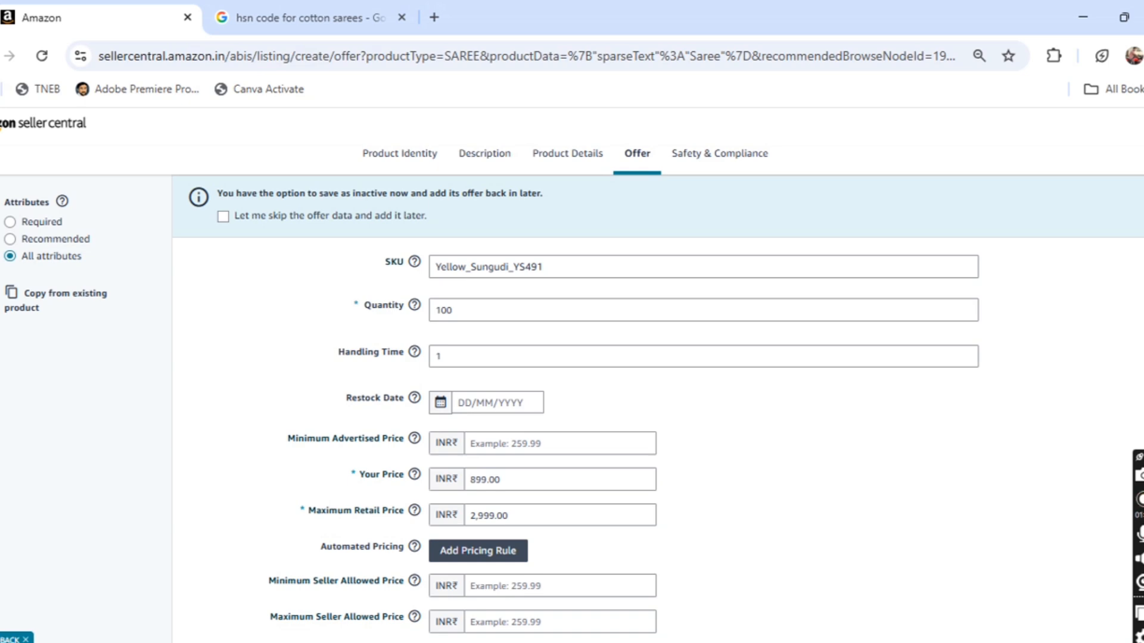
Submit the saree listing and read how soon the changes are reflected in the submission notice.
scroll(655, 387, "down", 20)
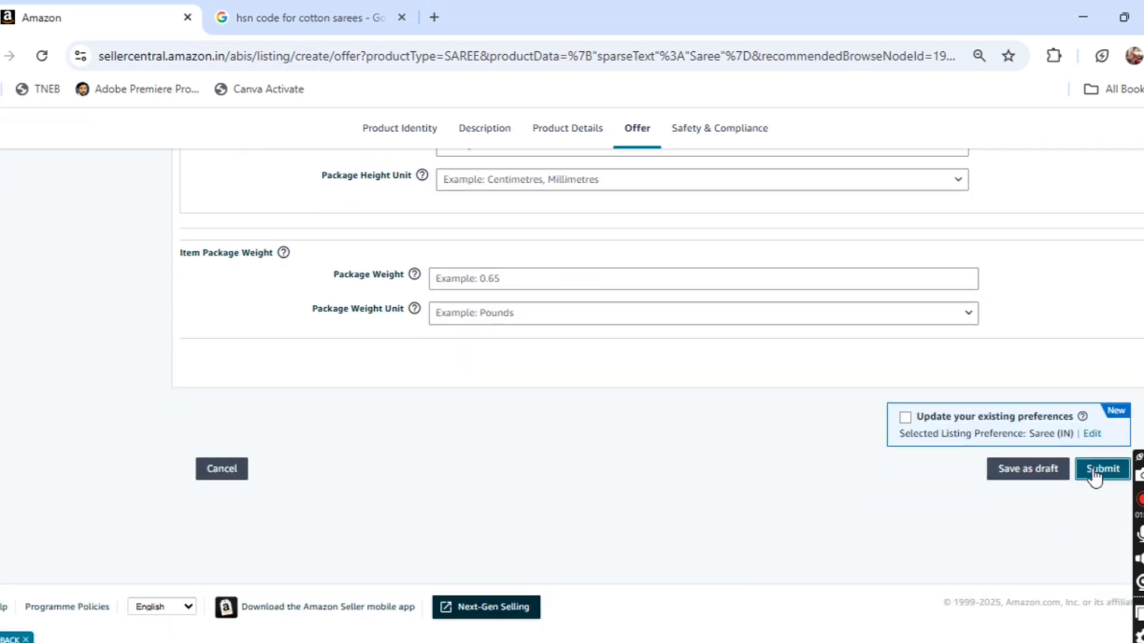
left_click(1095, 475)
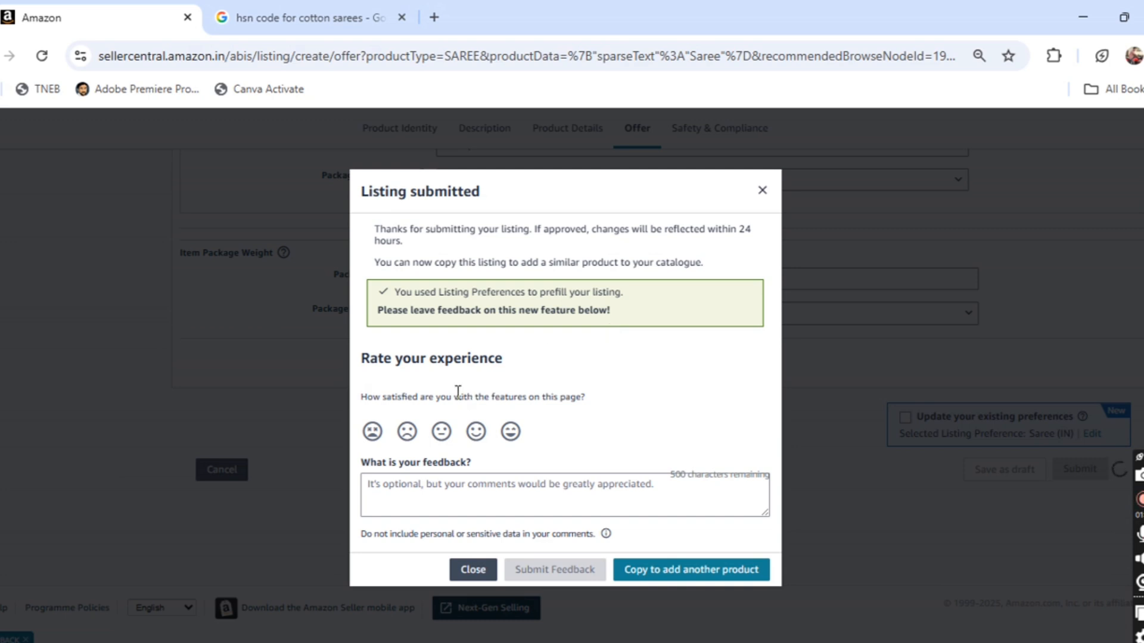
left_click_drag(452, 201, 416, 198)
left_click_drag(671, 224, 748, 245)
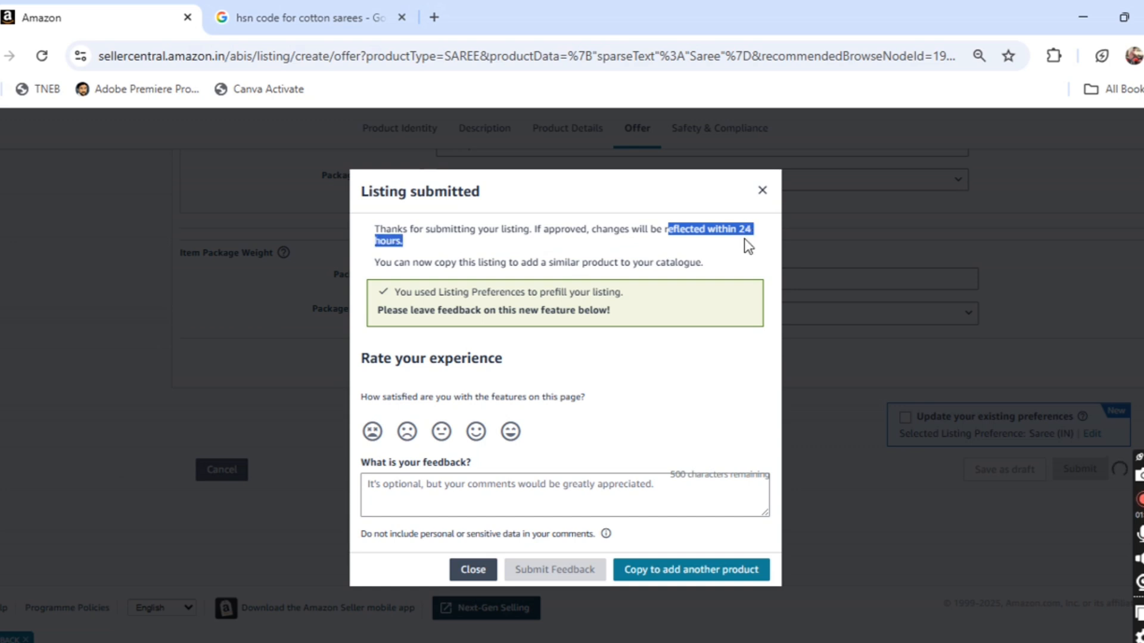
left_click(744, 239)
left_click_drag(670, 228, 692, 241)
left_click(698, 244)
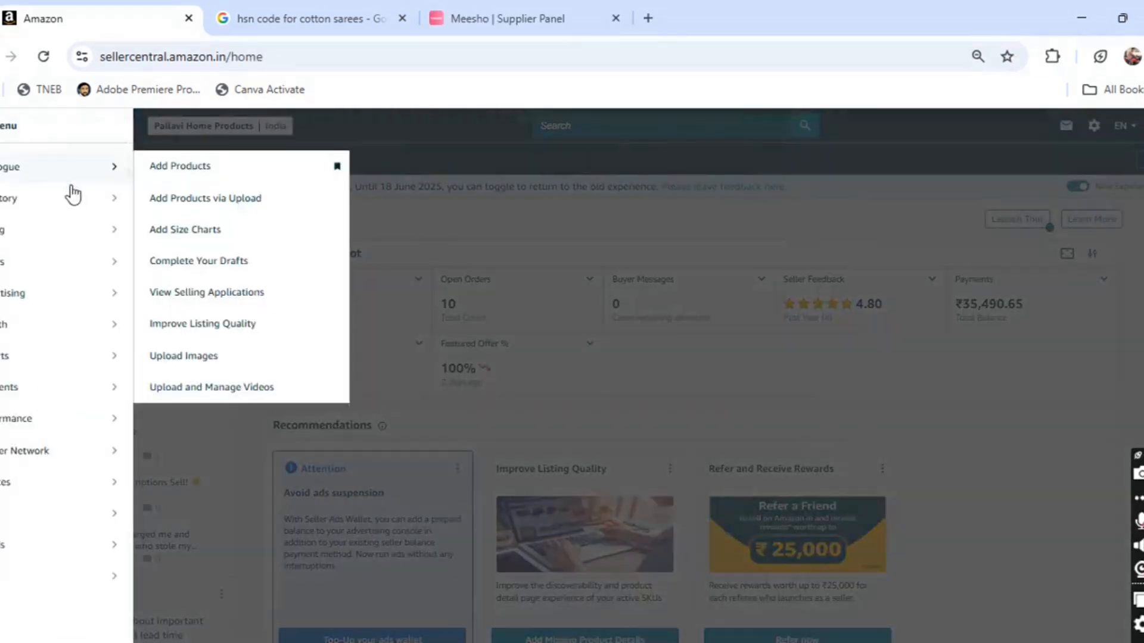
Find the new saree with SKU Yellow_Sungudi_YS491 in Manage All Inventory and open its Amazon product page.
mouse_move(76, 213)
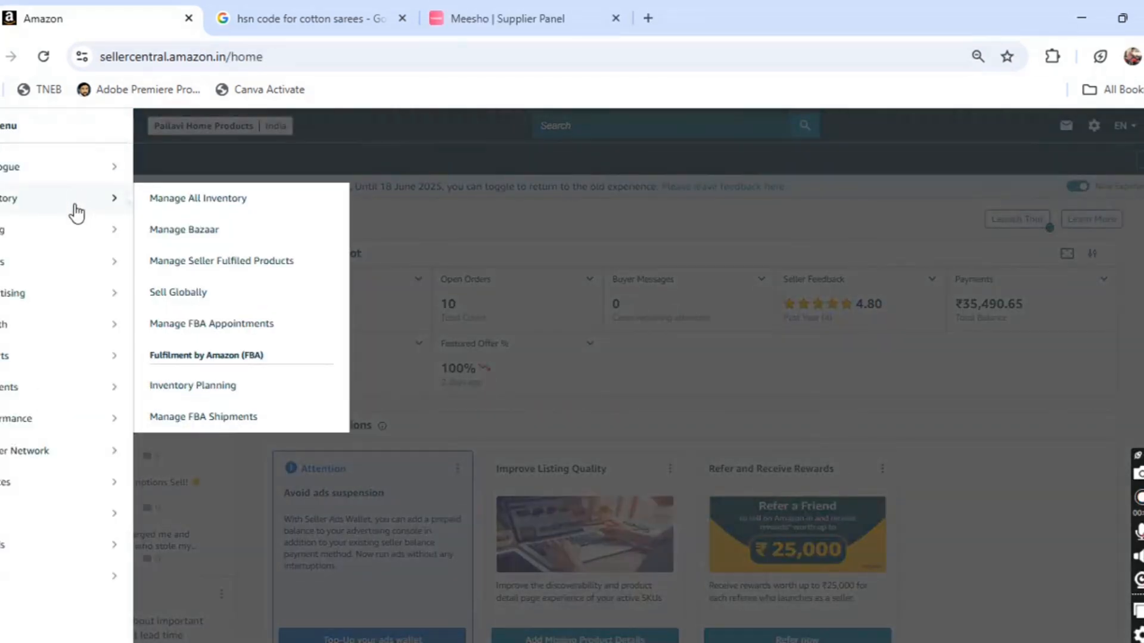
left_click(182, 202)
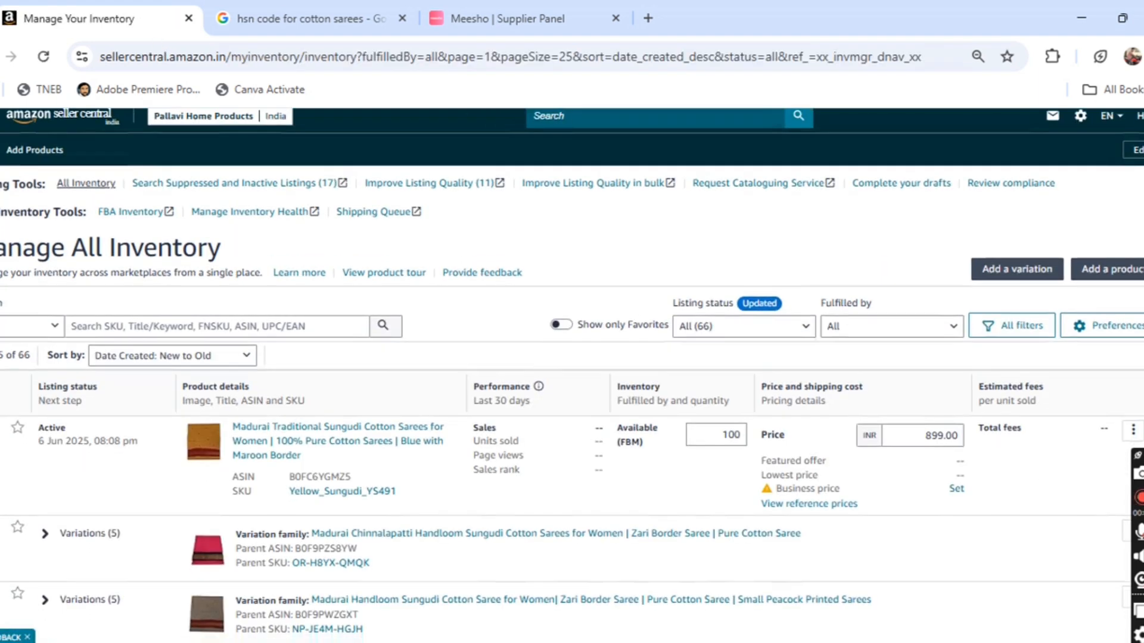
scroll(572, 375, "down", 3)
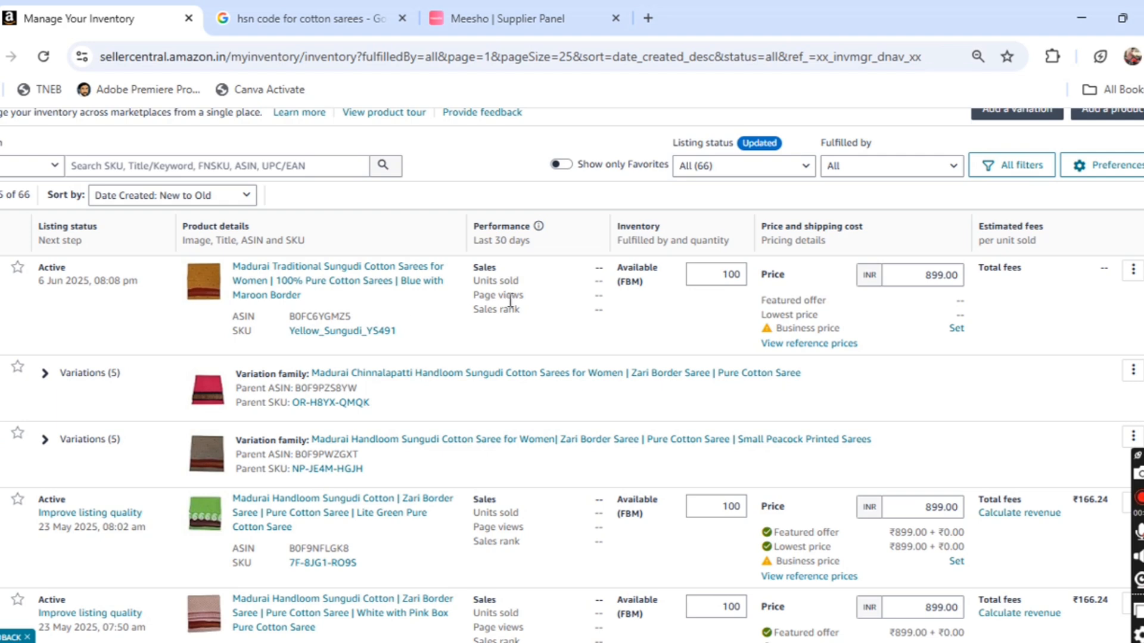
left_click(266, 292)
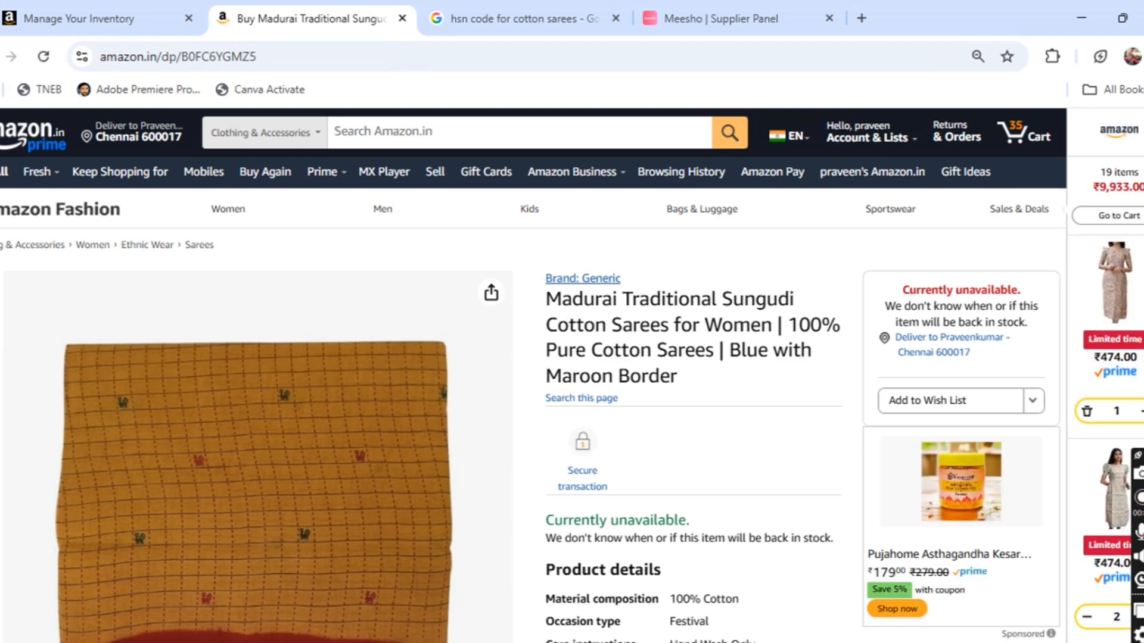
Examine the saree's live product page, including its image, title, availability, bullet points, product details and description.
scroll(534, 375, "down", 2)
scroll(534, 376, "up", 2)
scroll(535, 375, "down", 1)
scroll(535, 375, "down", 2)
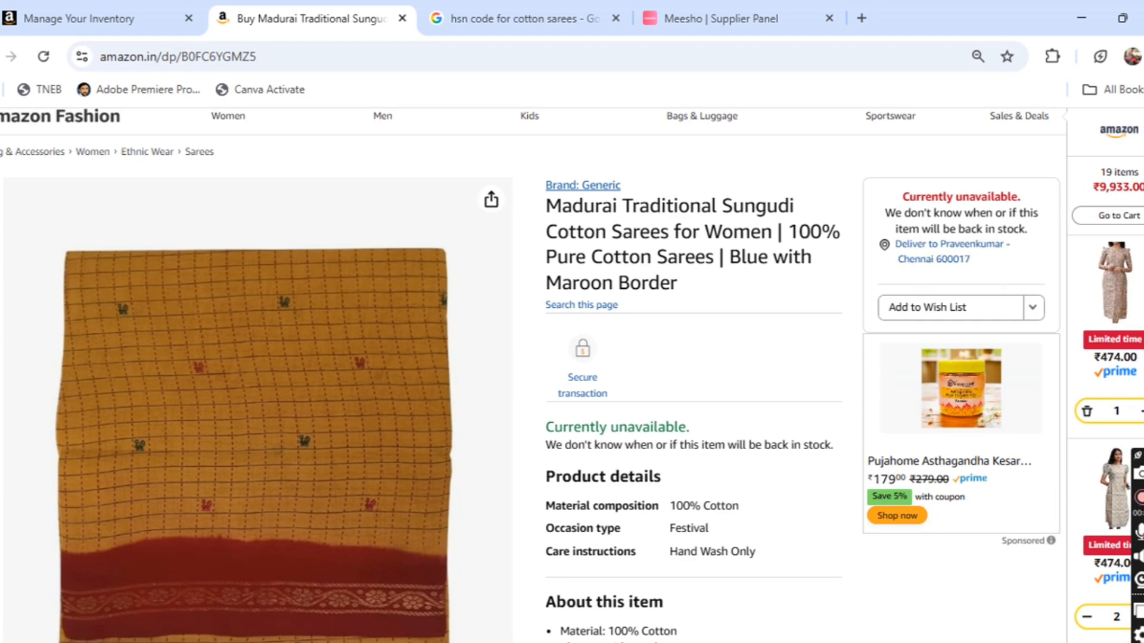
scroll(617, 427, "down", 4)
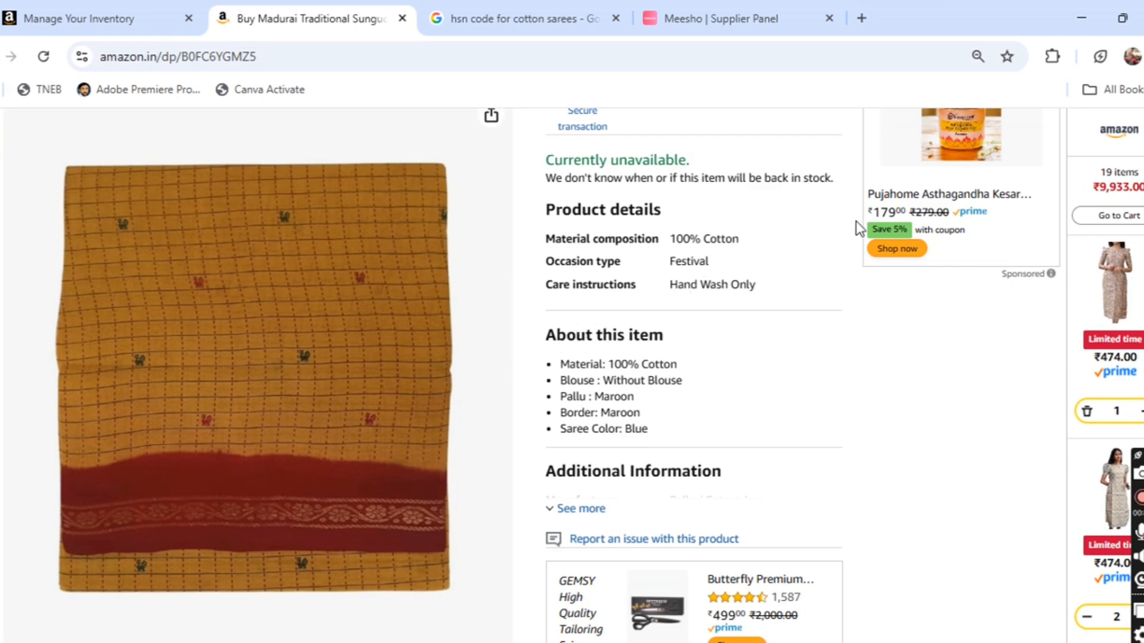
scroll(530, 376, "down", 8)
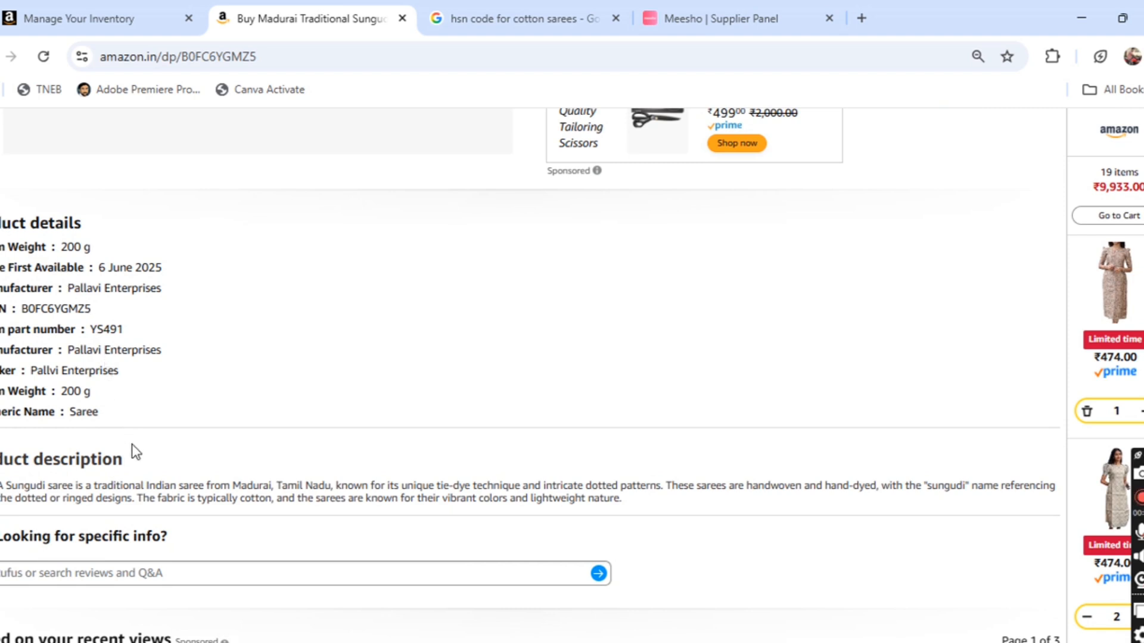
scroll(536, 357, "down", 4)
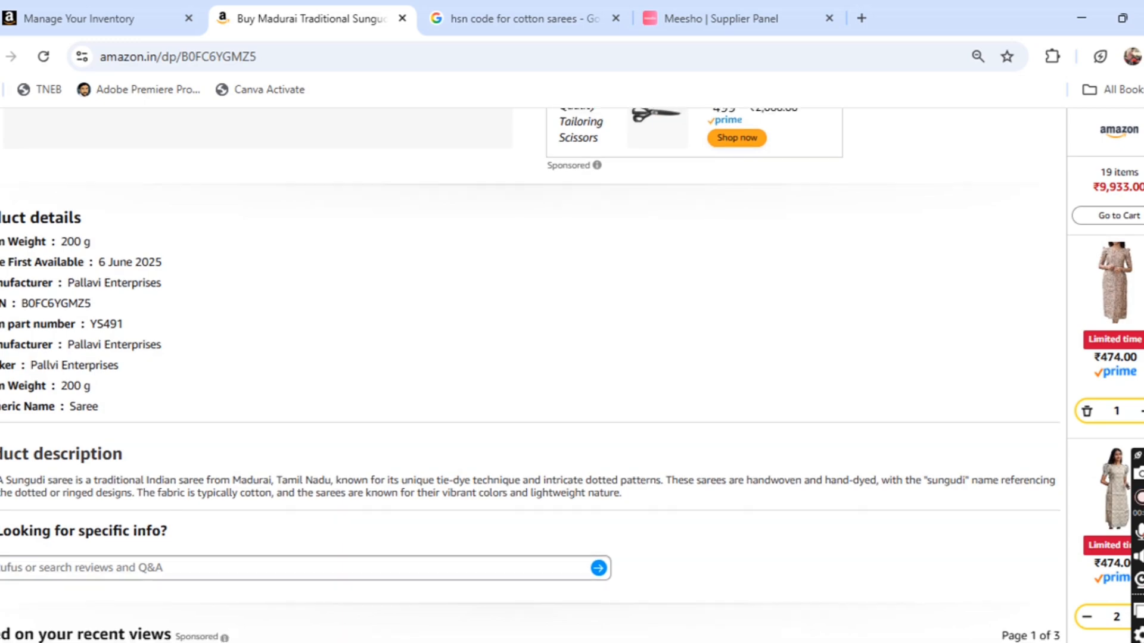
scroll(536, 358, "up", 15)
scroll(536, 357, "up", 5)
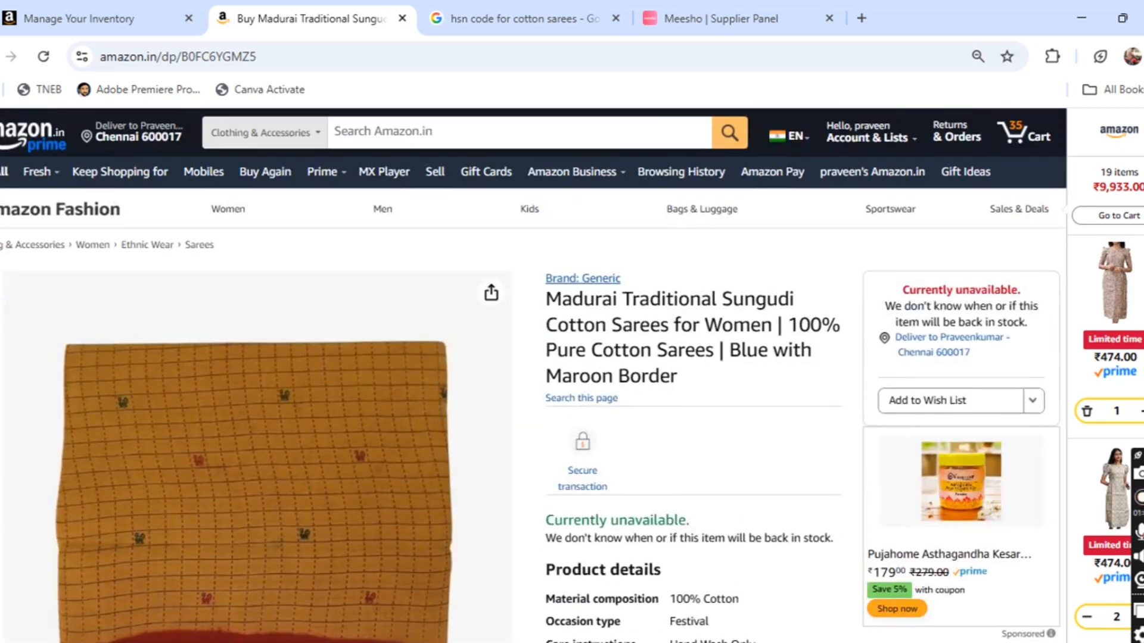